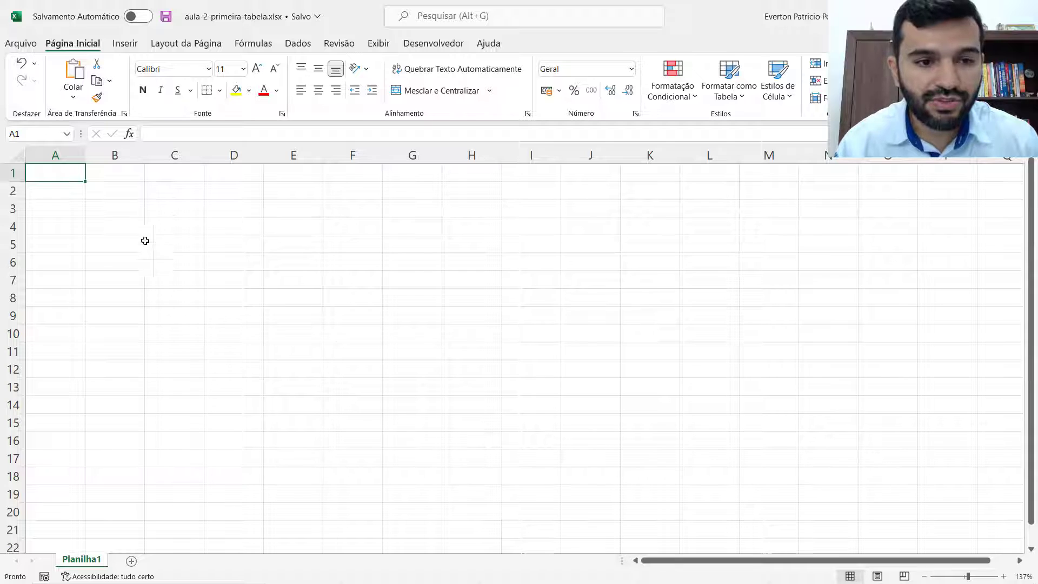
Step: Examine the sheet's rows, columns and cell addresses by selecting several rows, column B and individual cells
left_click(13, 172)
left_click(12, 191)
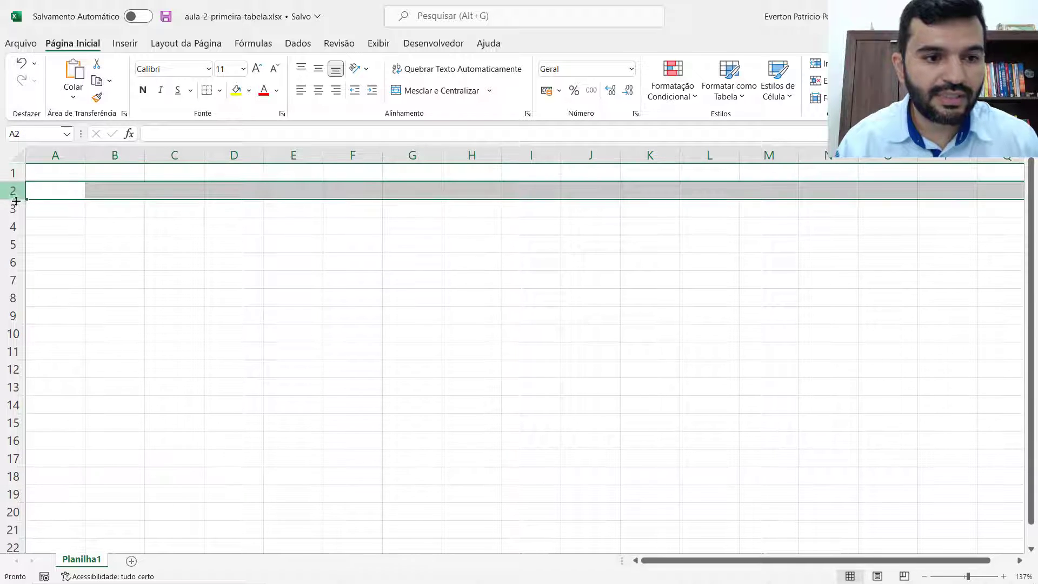
left_click(12, 210)
left_click(12, 226)
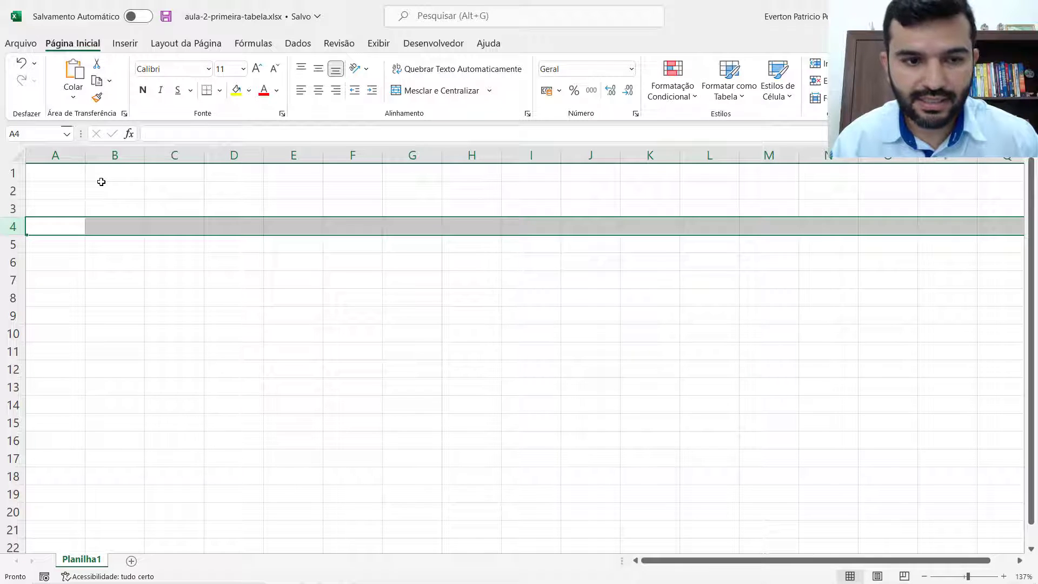
left_click(116, 156)
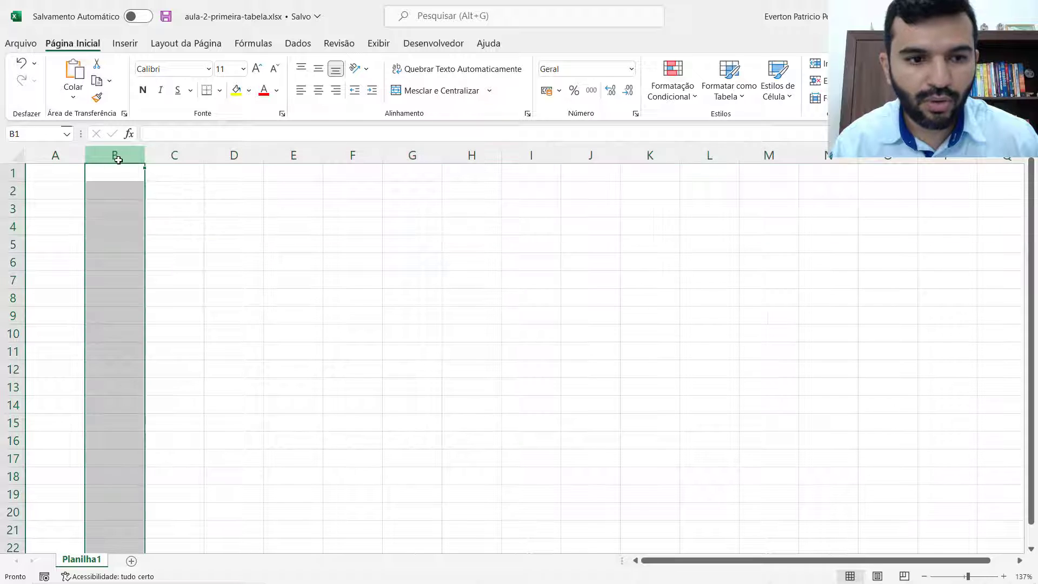
left_click(11, 192)
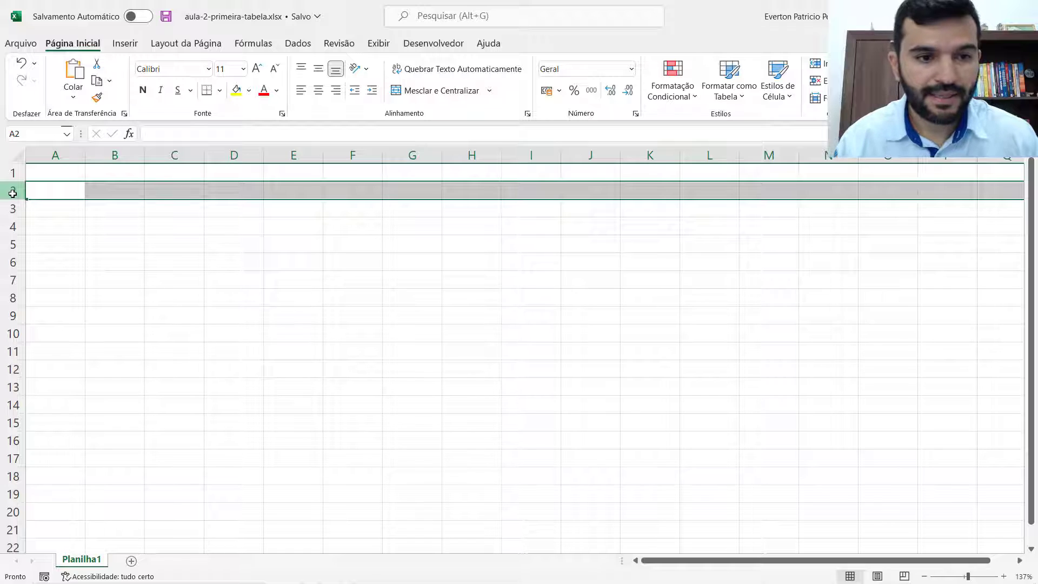
left_click(114, 191)
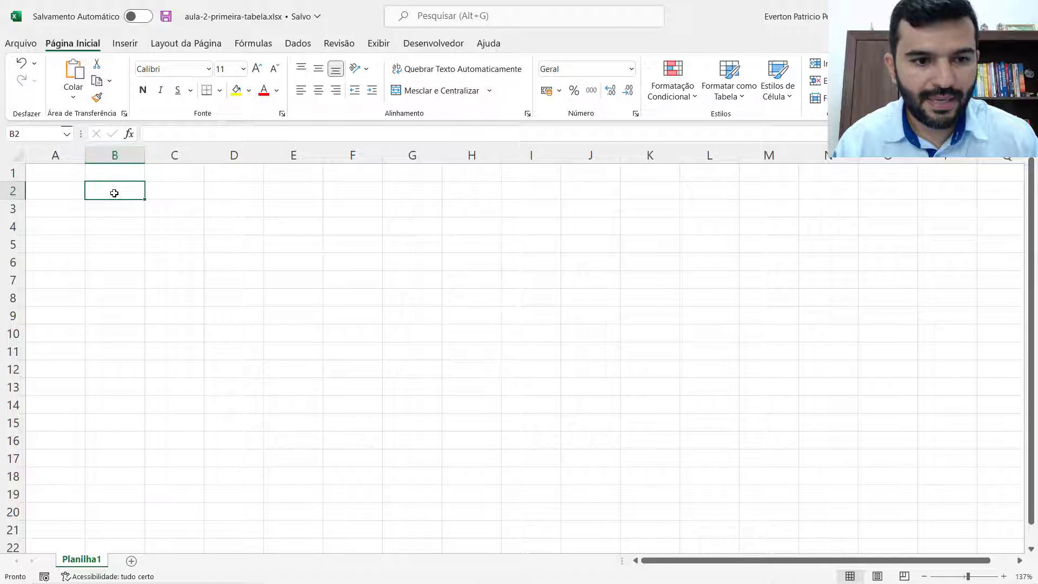
left_click(162, 212)
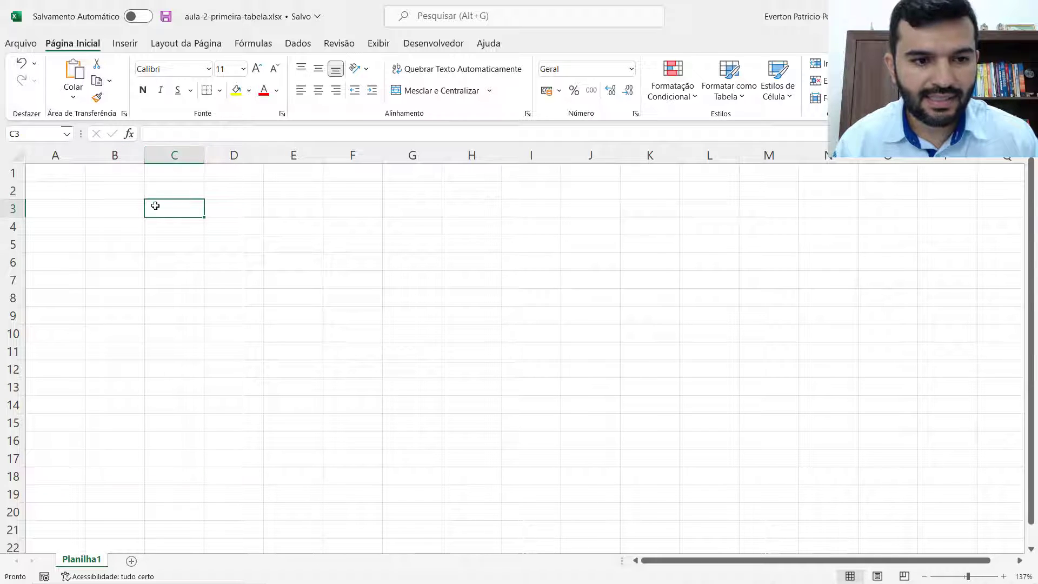
left_click(219, 225)
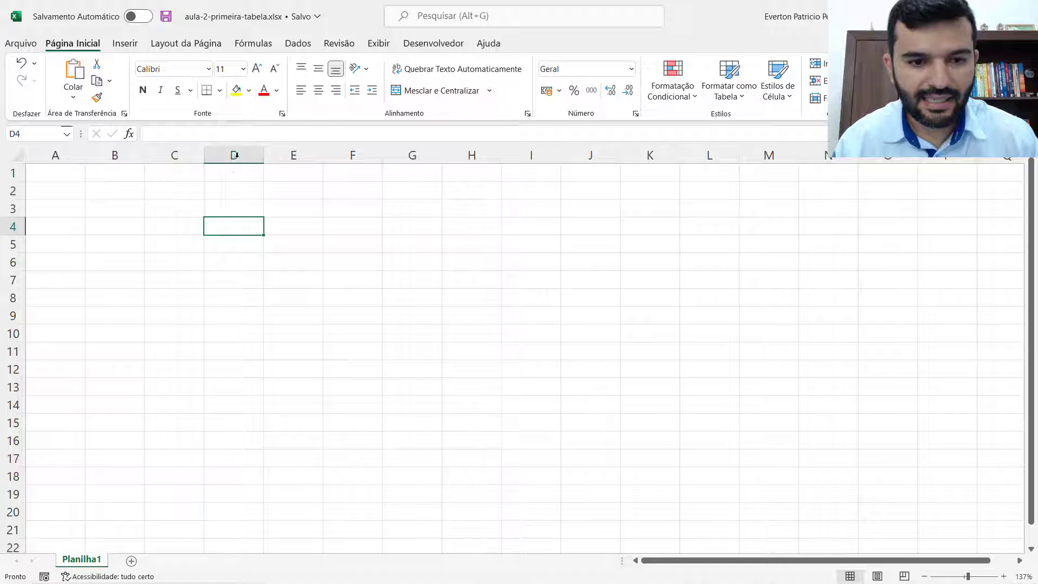
left_click(406, 193)
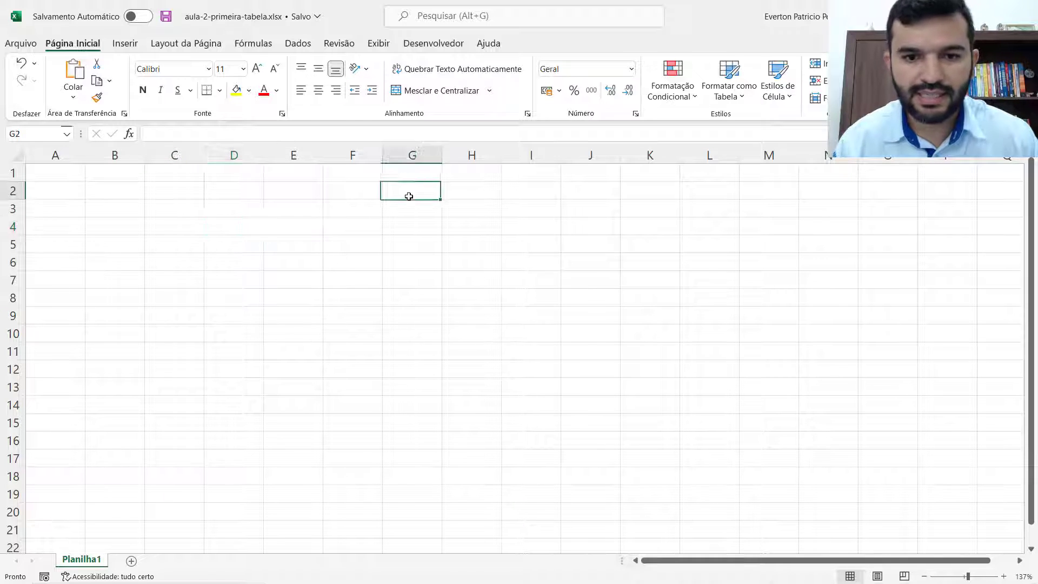
left_click(64, 287)
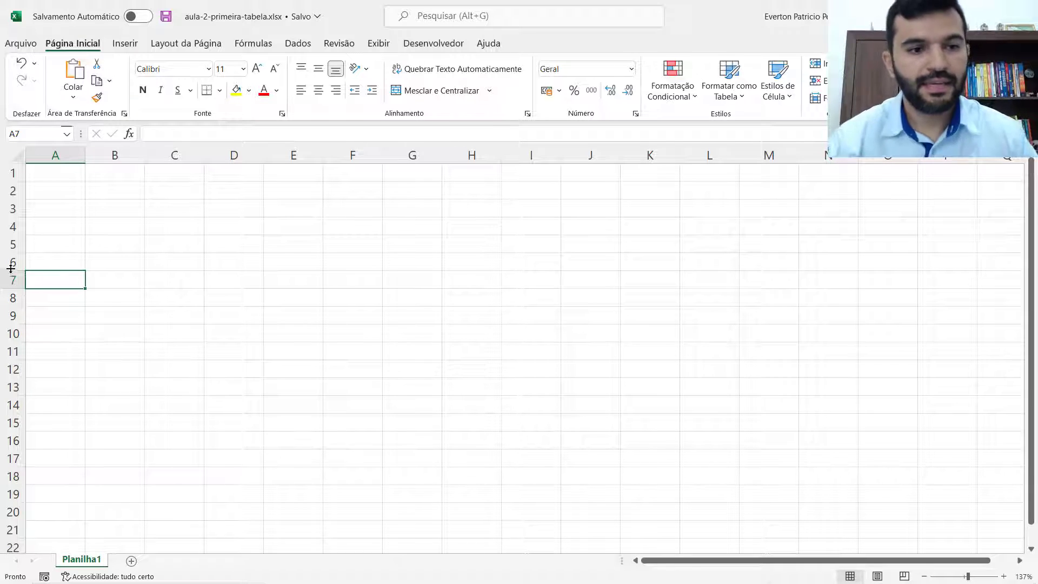
Step: Enter the table title "FATURAMENTO MÊS TAL" in cell A1
left_click(55, 179)
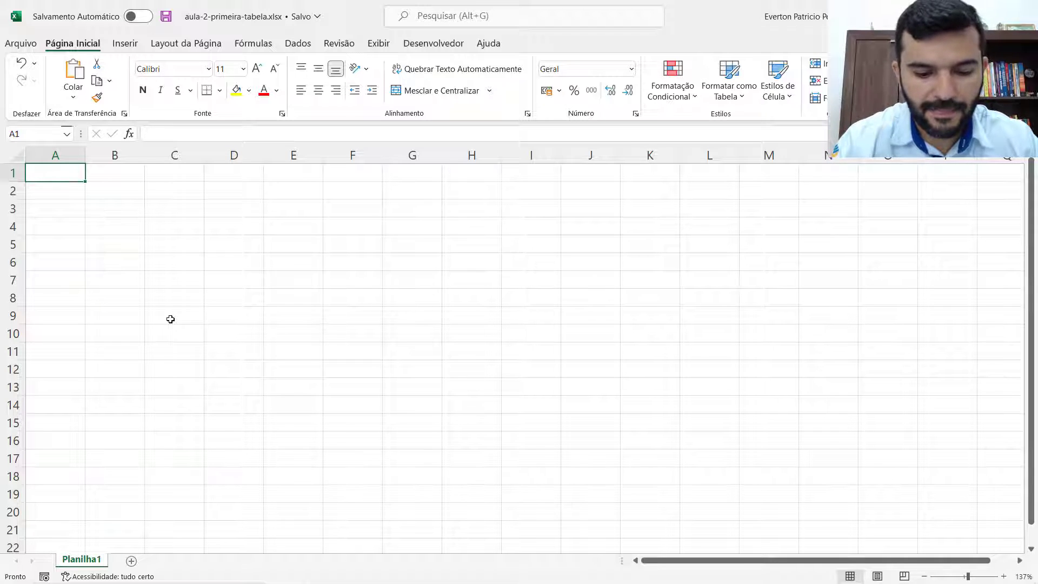
type("FATURAM")
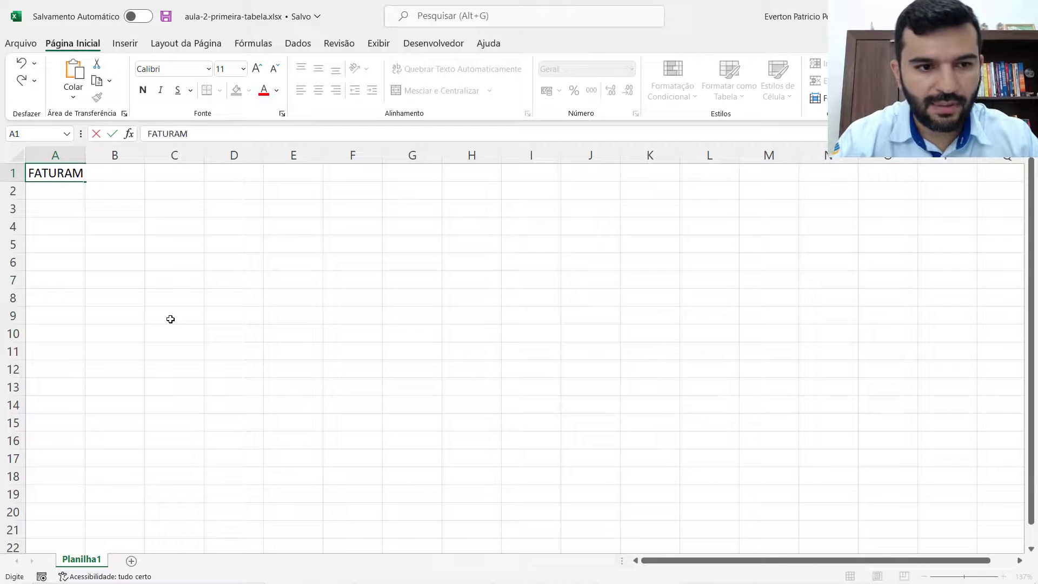
type("ENTO MÊS TAL")
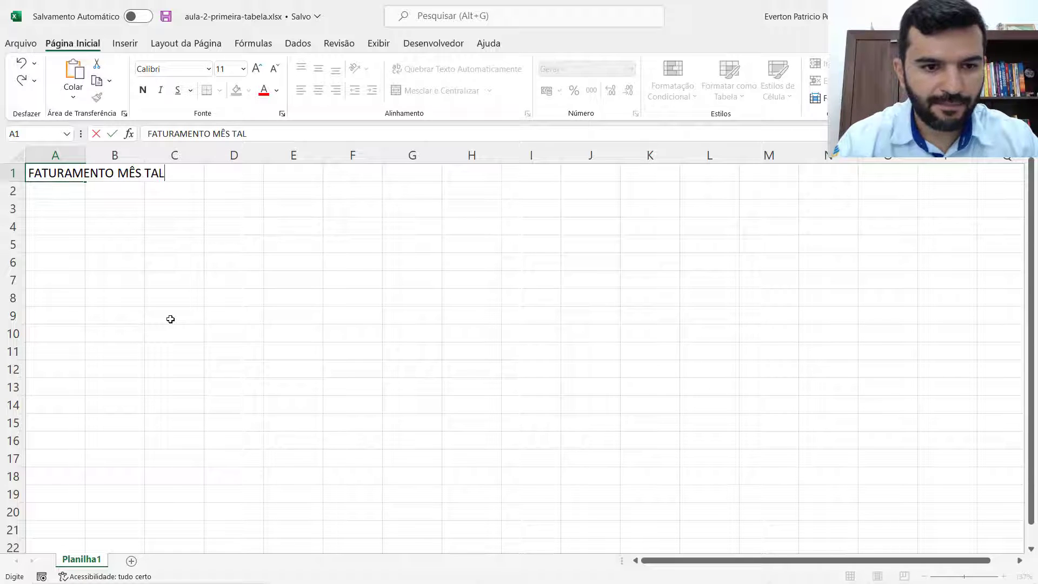
key("Return")
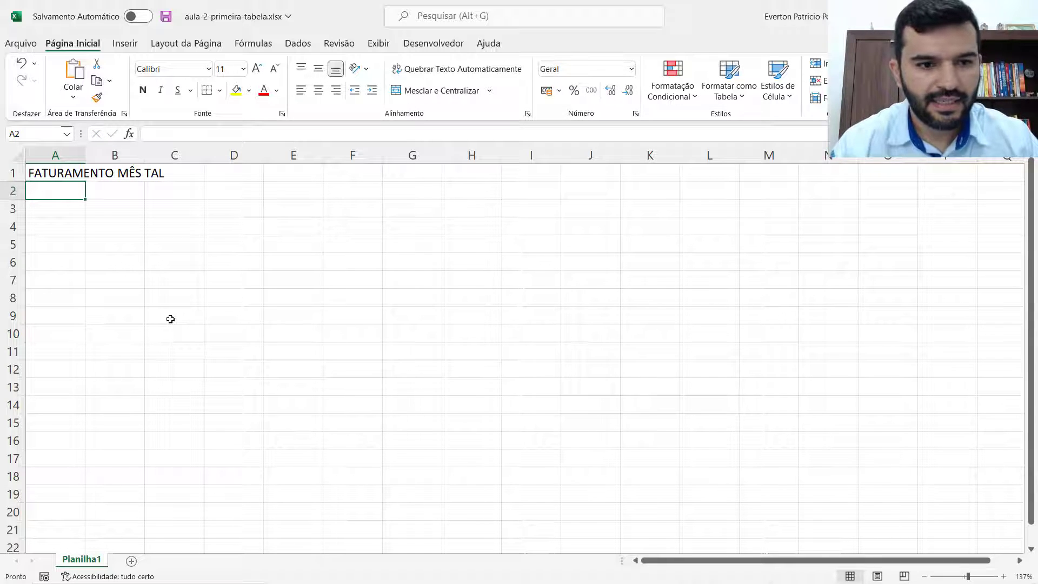
key("Up")
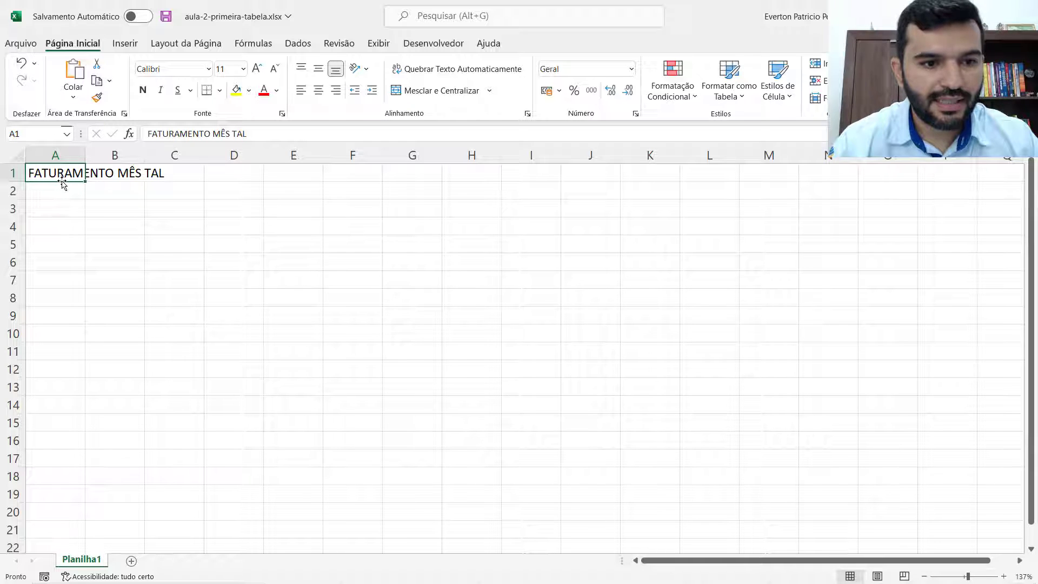
Step: Enter the labels CFOP in cell A3 and CST in cell A4, one below the other
key("Down")
key("Down")
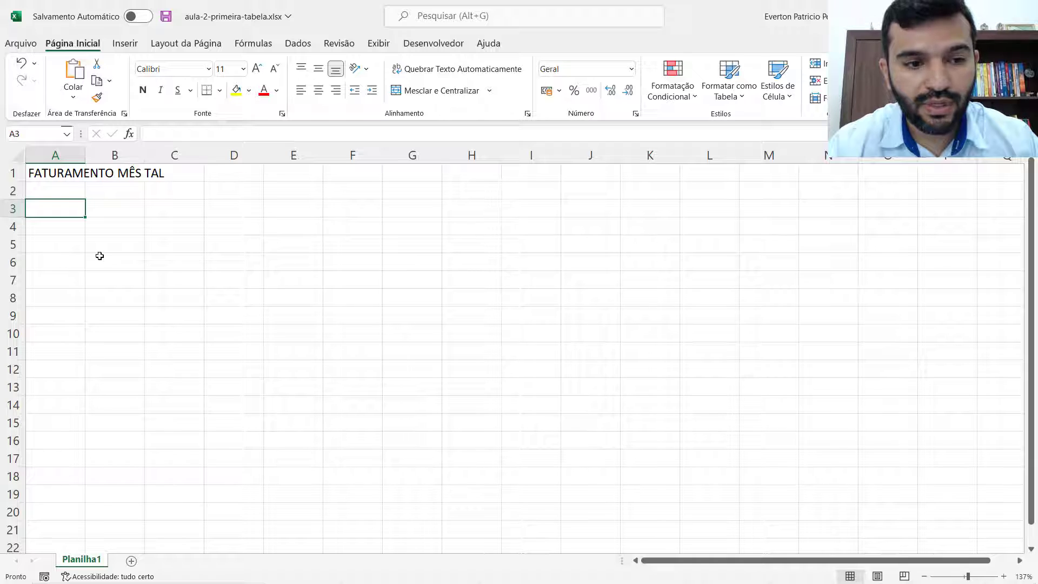
type("CFOP")
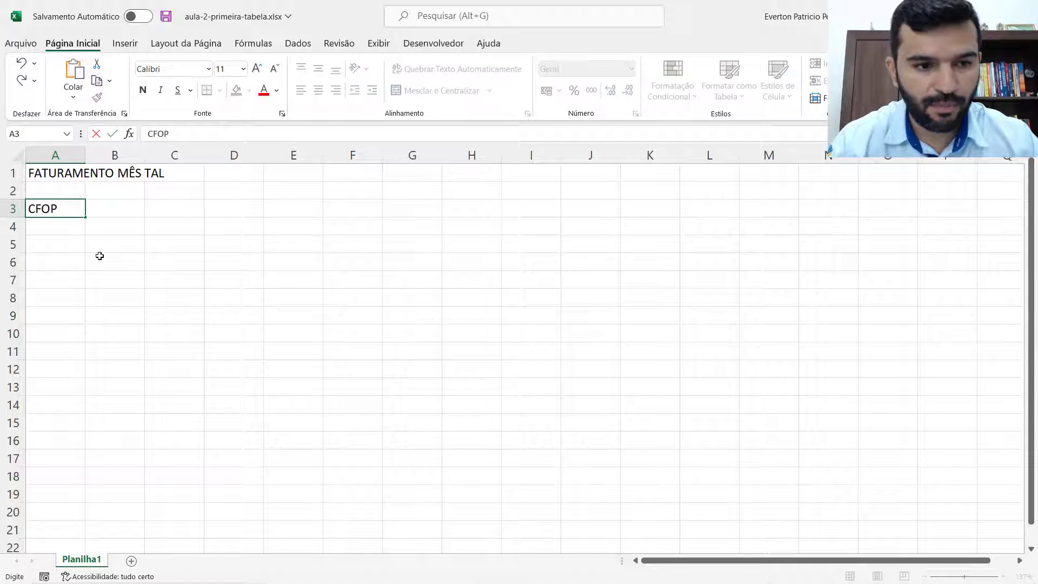
key("Return")
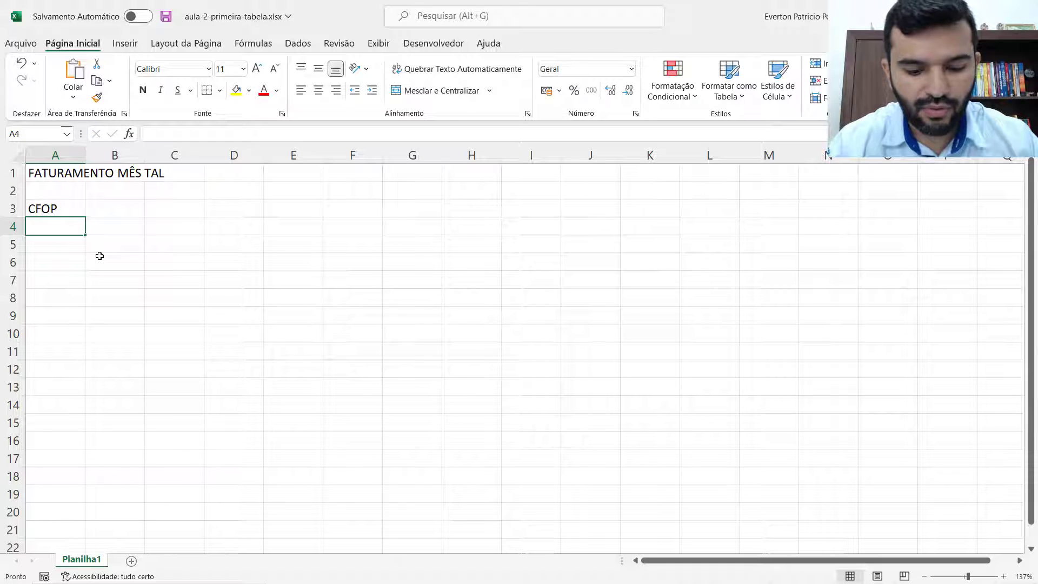
type("CT")
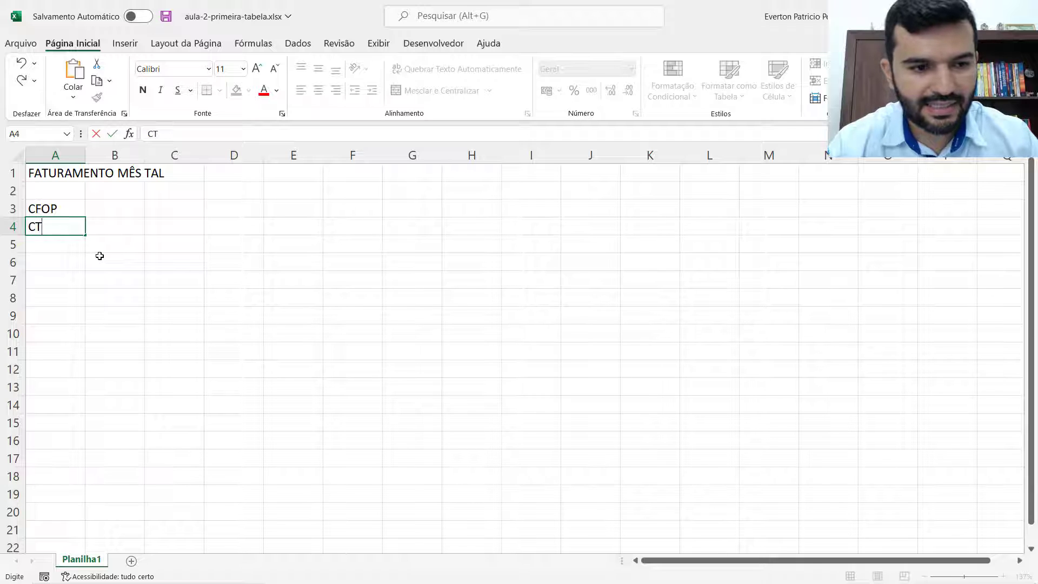
type("S")
key("Return")
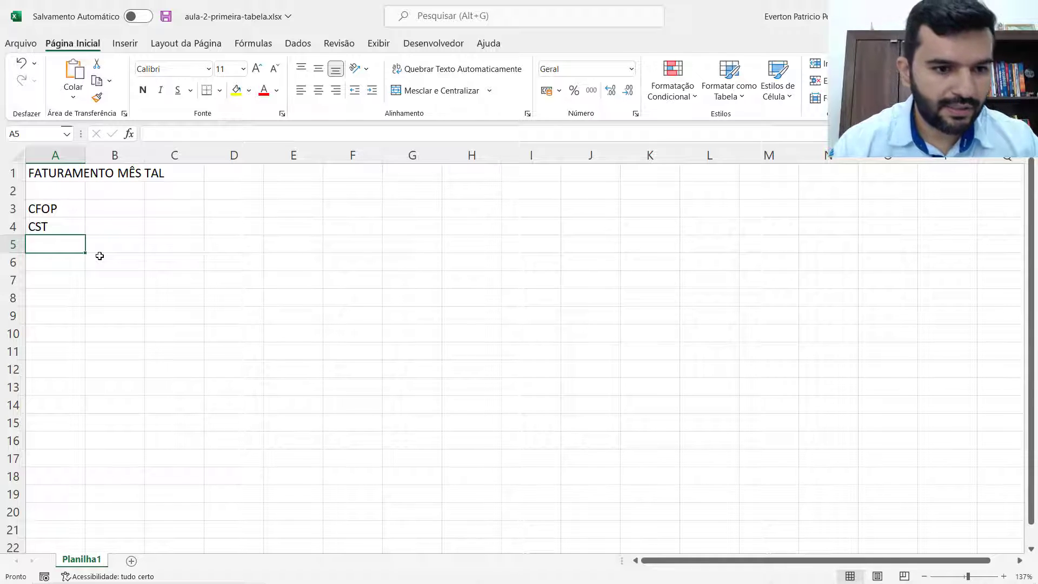
Step: Clear the CFOP and CST labels from cells A3 and A4
key("Up")
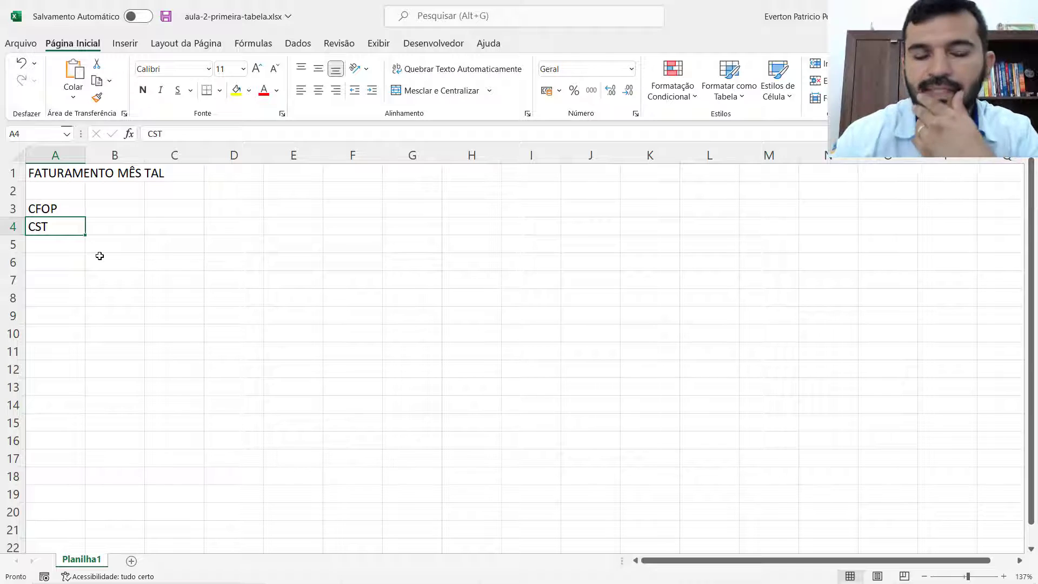
key("Up")
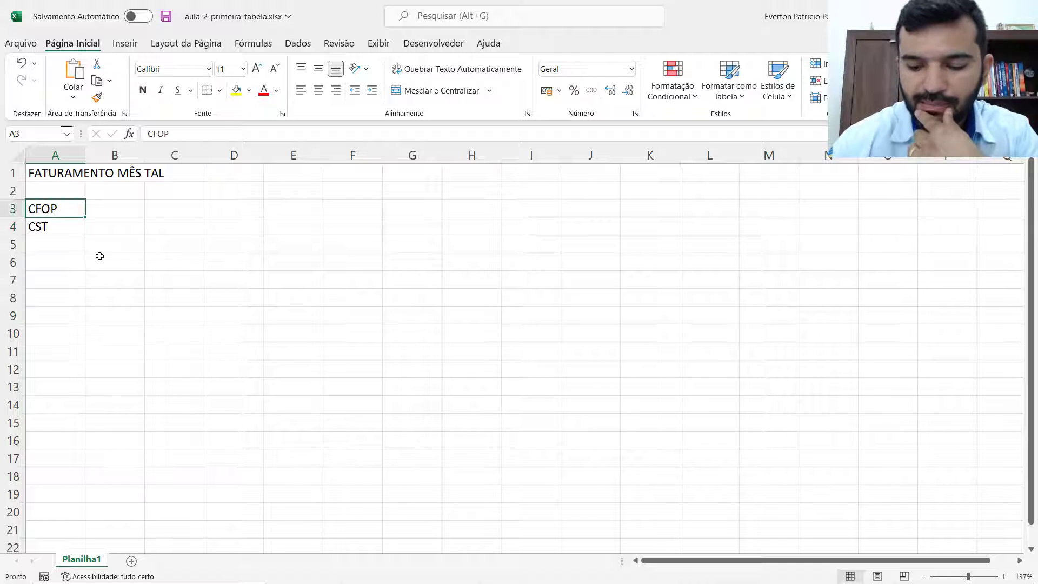
key("shift+Down")
key("Delete")
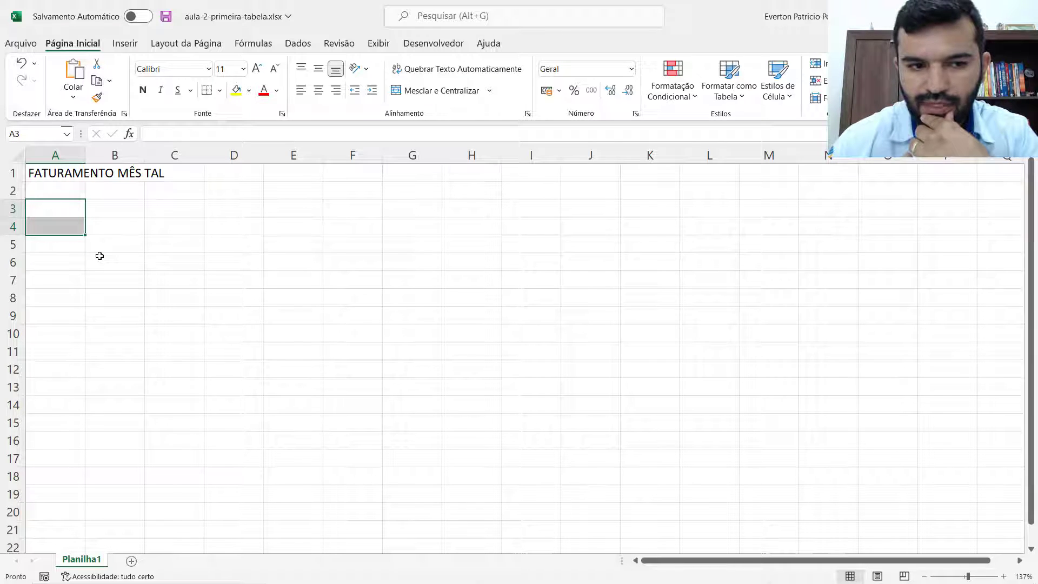
Step: Enter the column headers CFOP, CST and TOTAL across cells A3 to C3
key("Down")
key("Up")
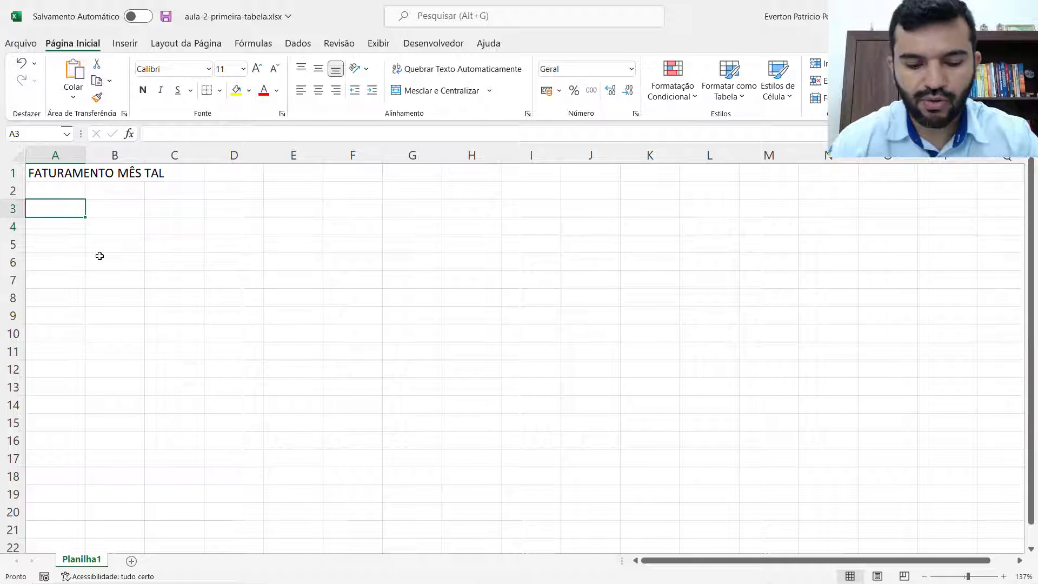
type("CFOP")
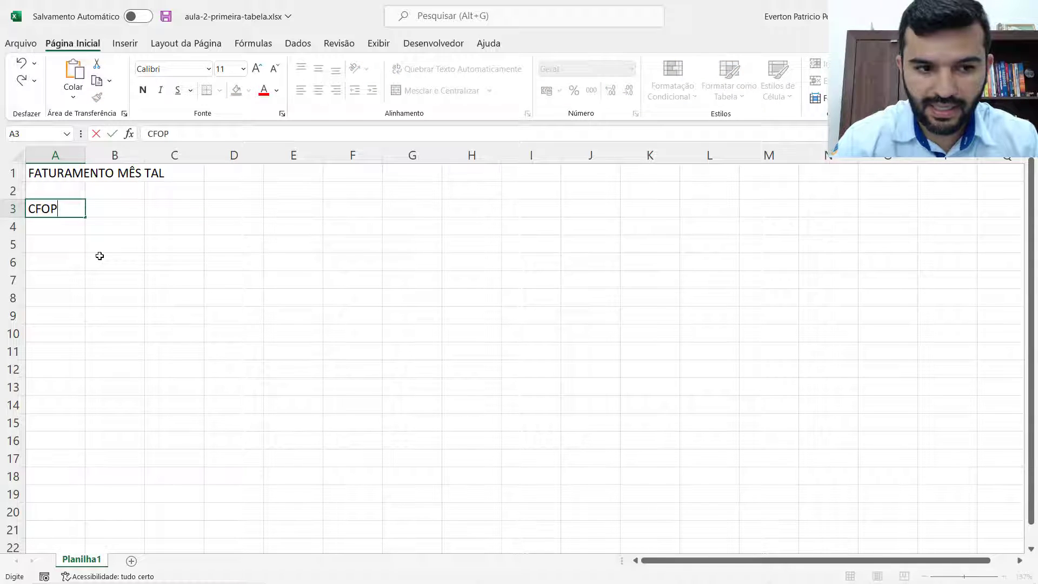
key("Tab")
type("CST")
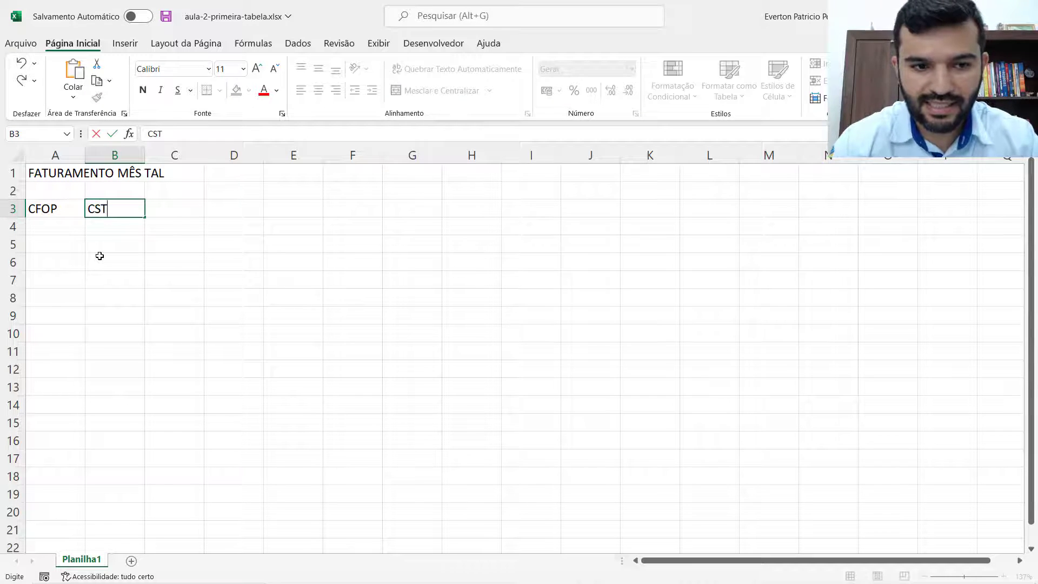
key("Tab")
type("TOTAL")
key("Return")
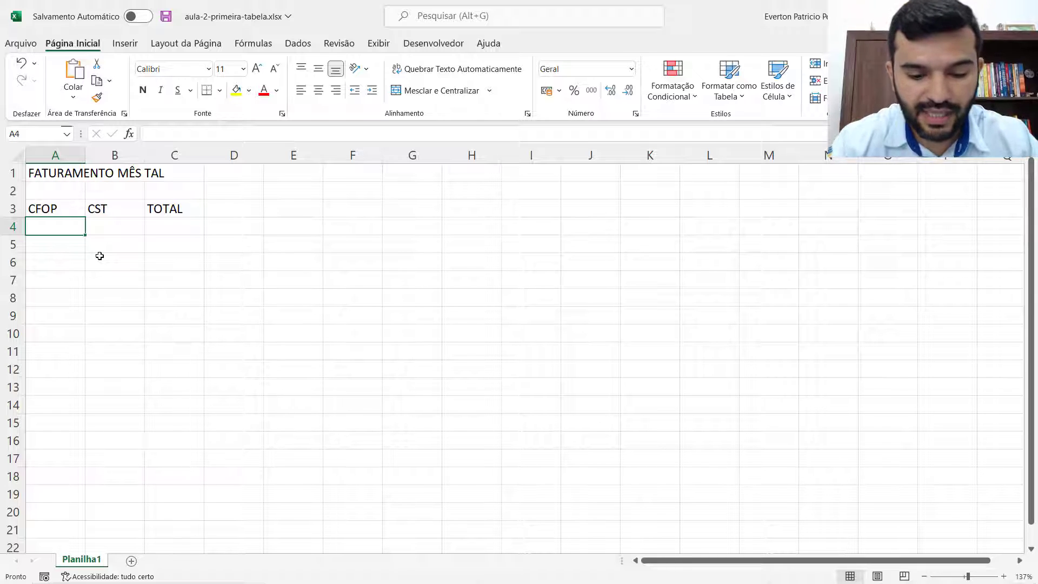
Step: Fill row 4 with CFOP 5102, CST 00 and a total of 120937
type("5102")
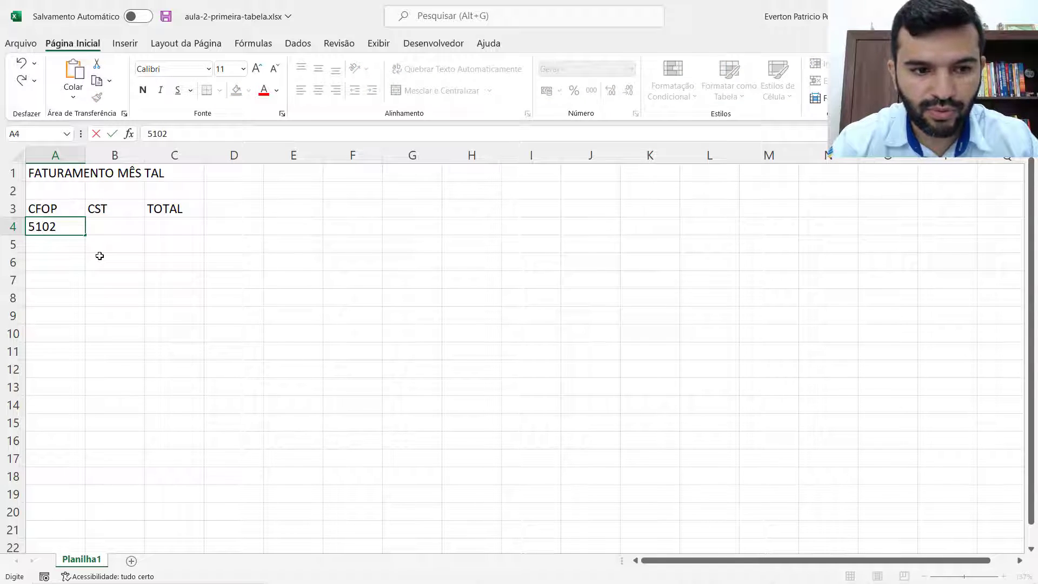
key("Tab")
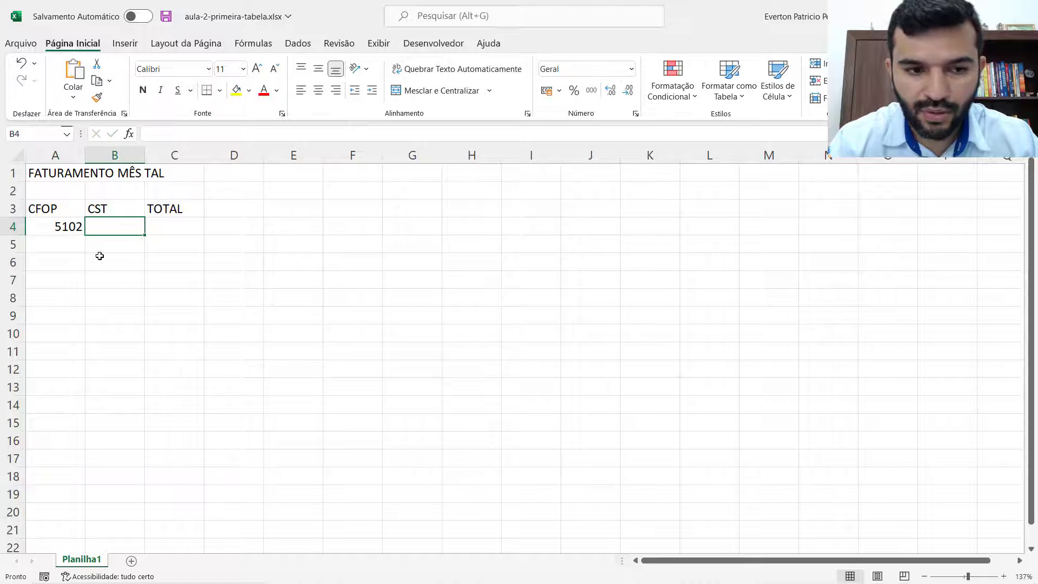
type("00")
key("Tab")
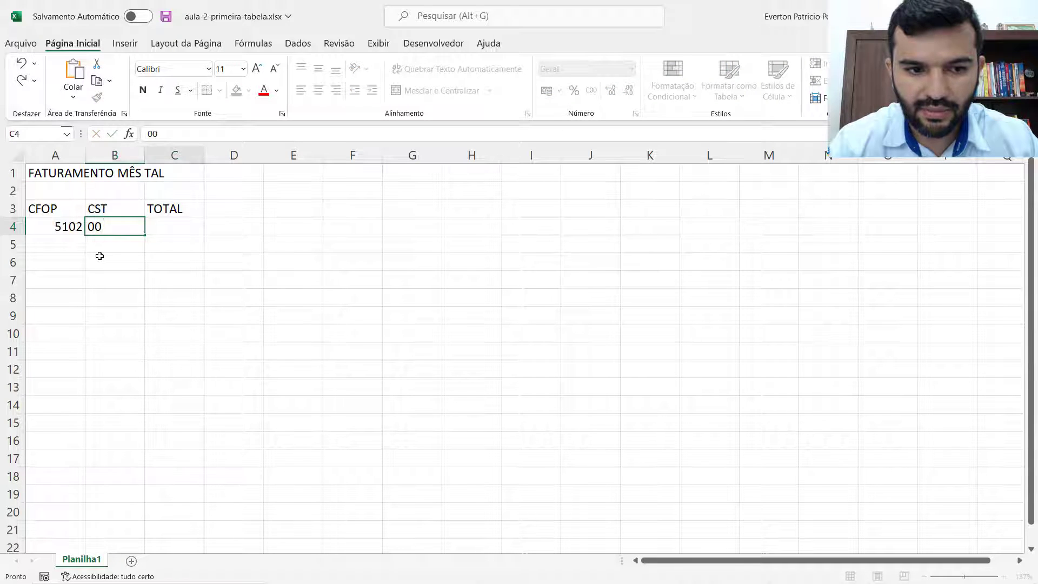
type("12")
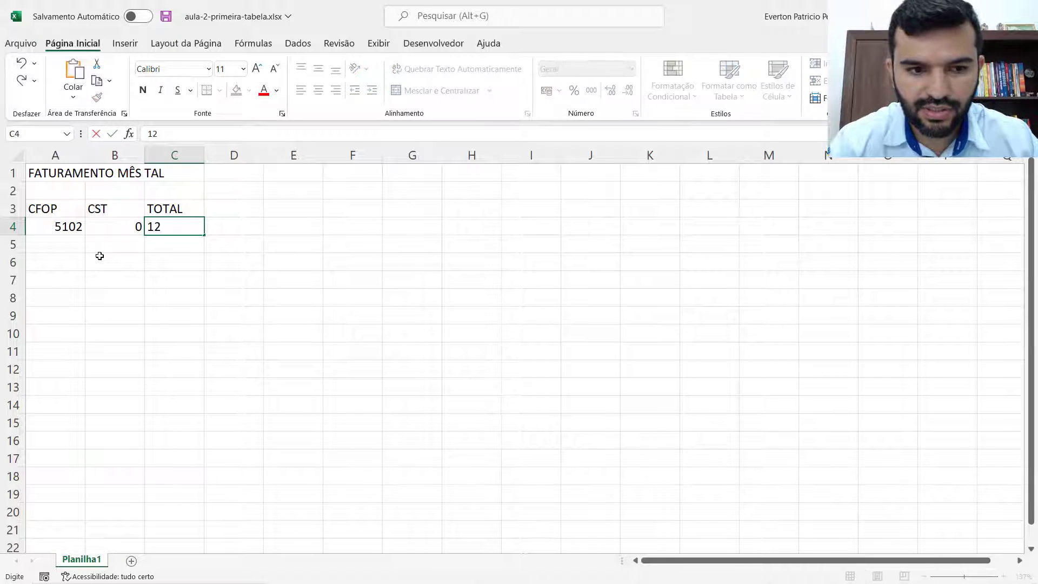
type("0937")
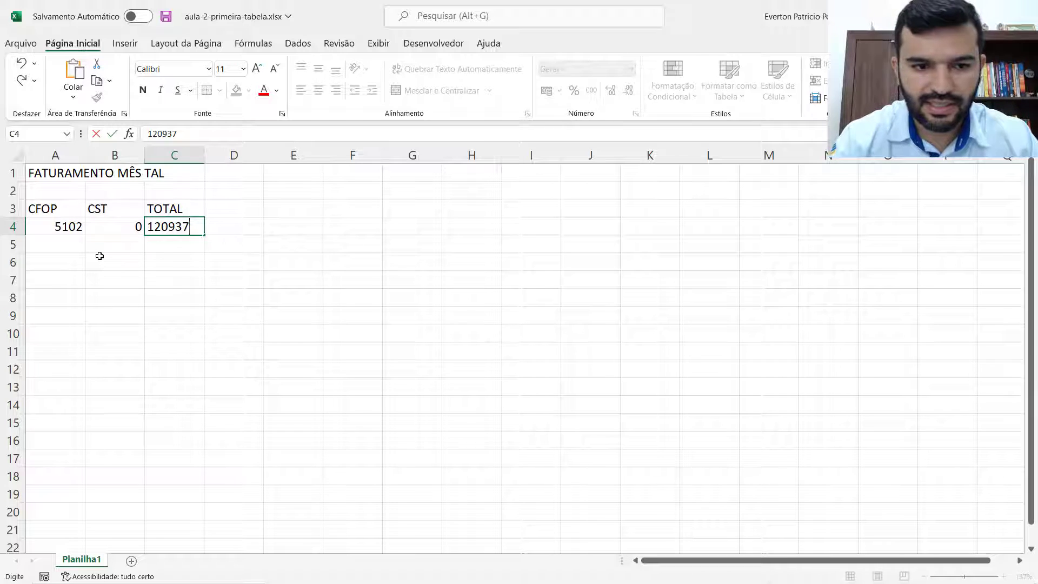
key("Return")
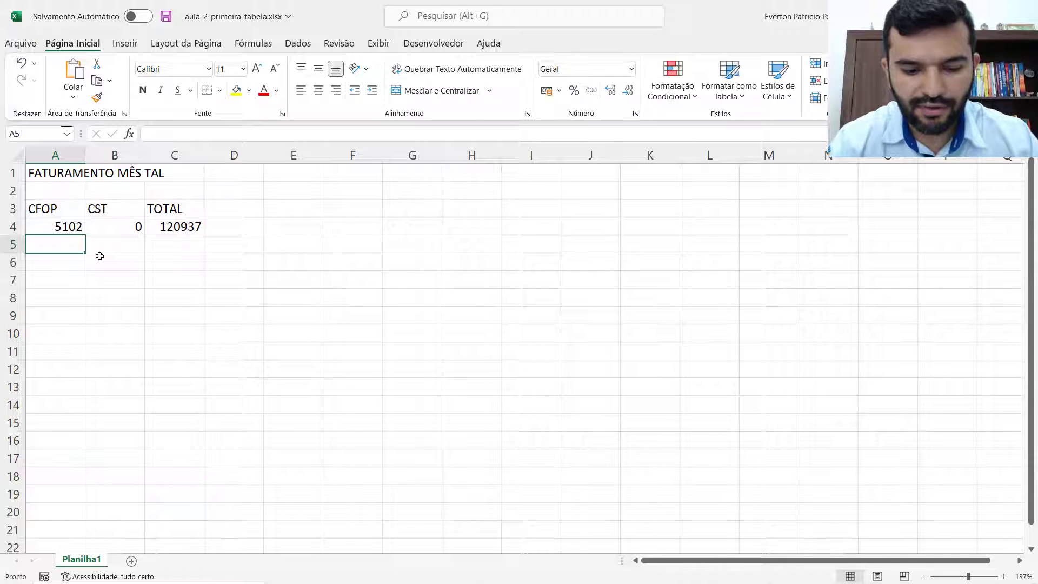
Step: Enter CFOP 5405 and CST 00 in row 5, under the first record
type("540")
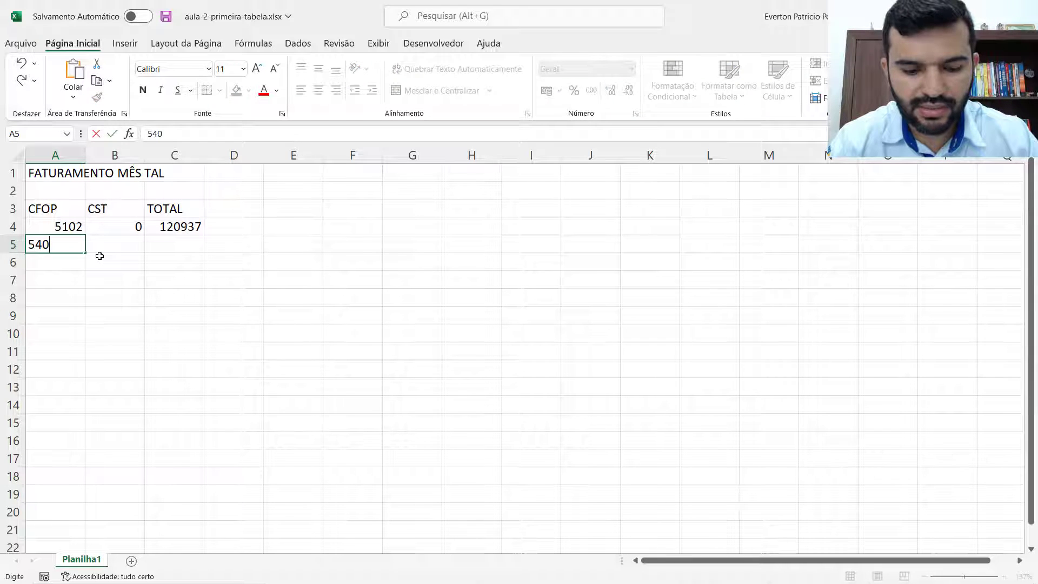
type("5")
key("Tab")
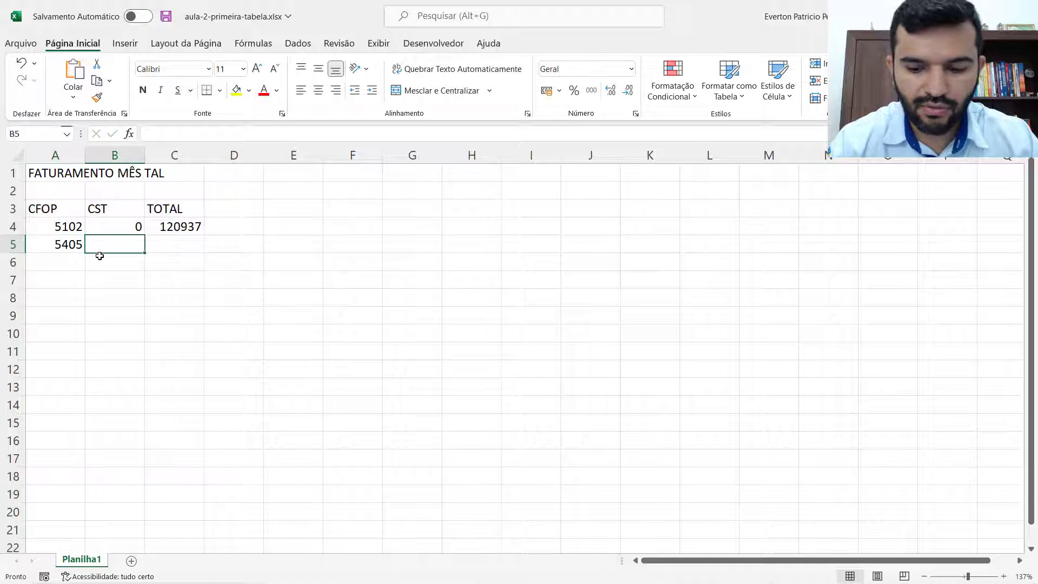
type("00")
key("Return")
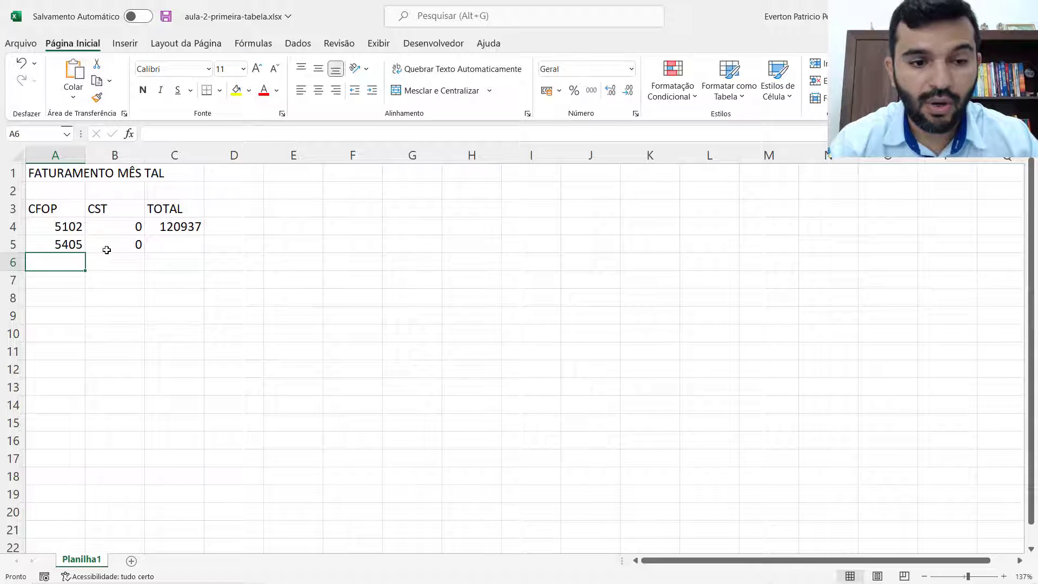
left_click_drag(120, 227, 125, 250)
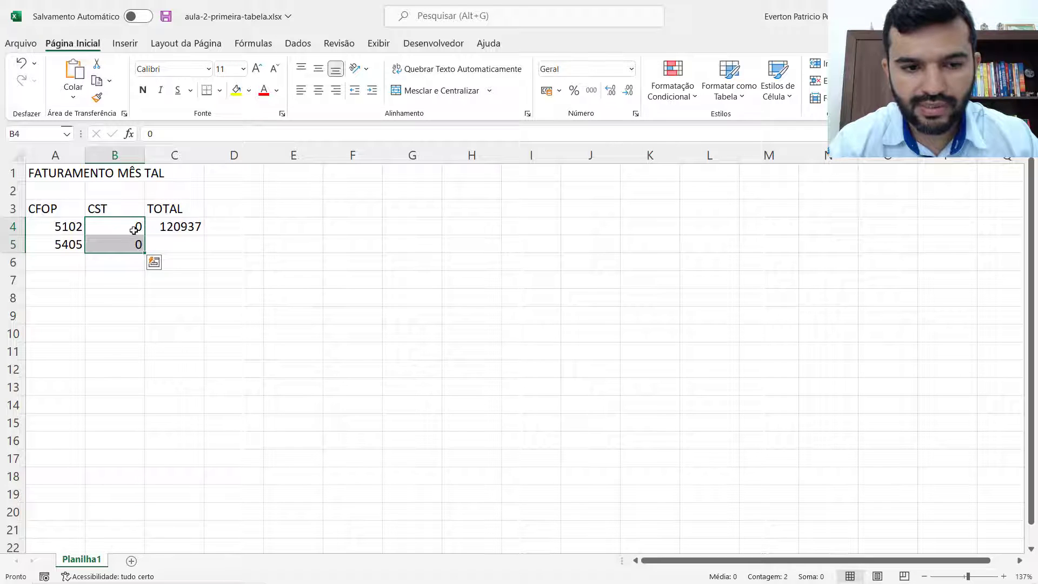
left_click(136, 229)
left_click(138, 247)
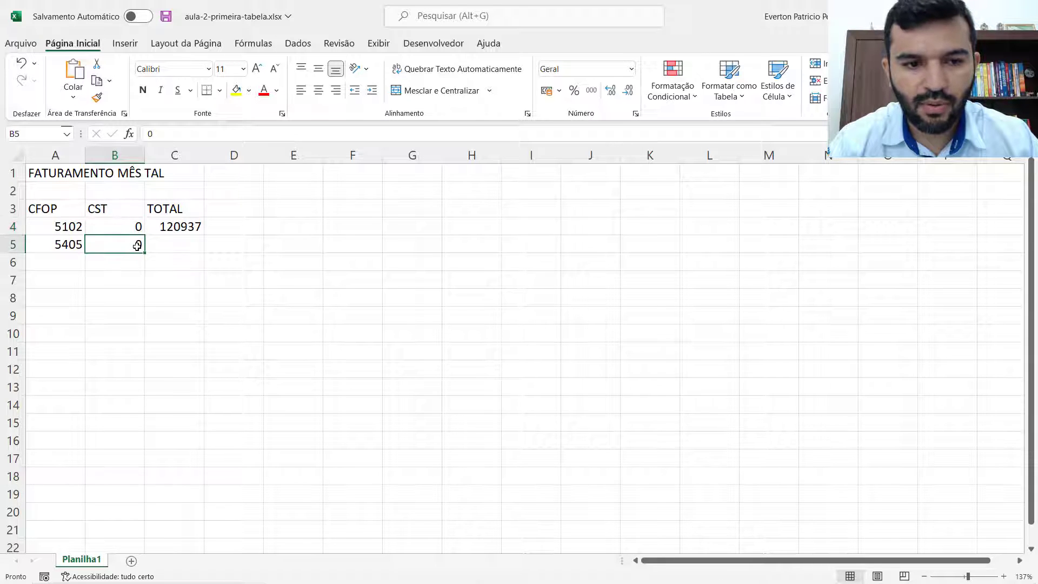
left_click(137, 229)
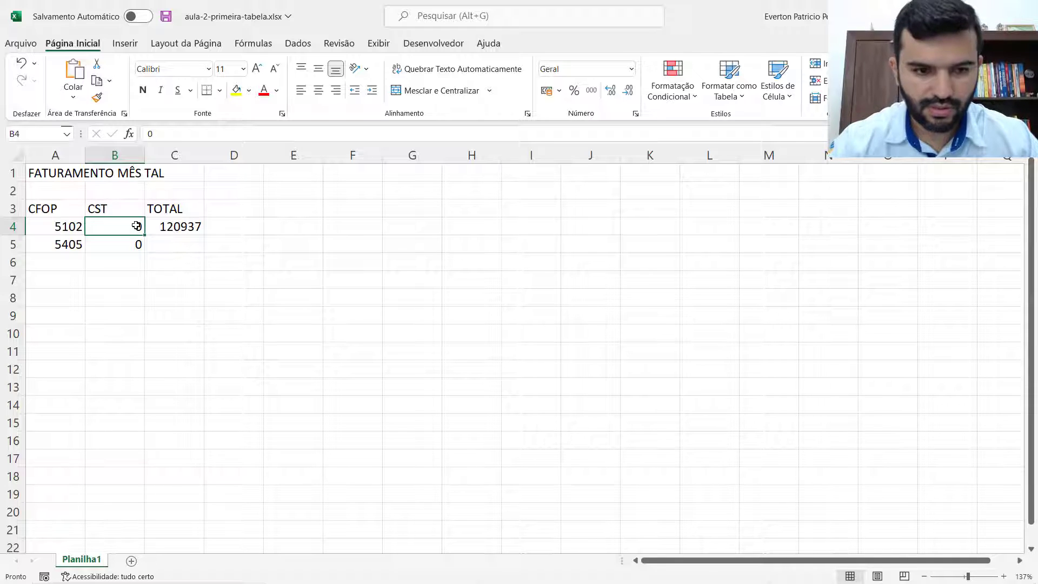
left_click(182, 230)
Step: Format the first record's CST cell, B4, as Texto and re-enter its value as 00
right_click(135, 230)
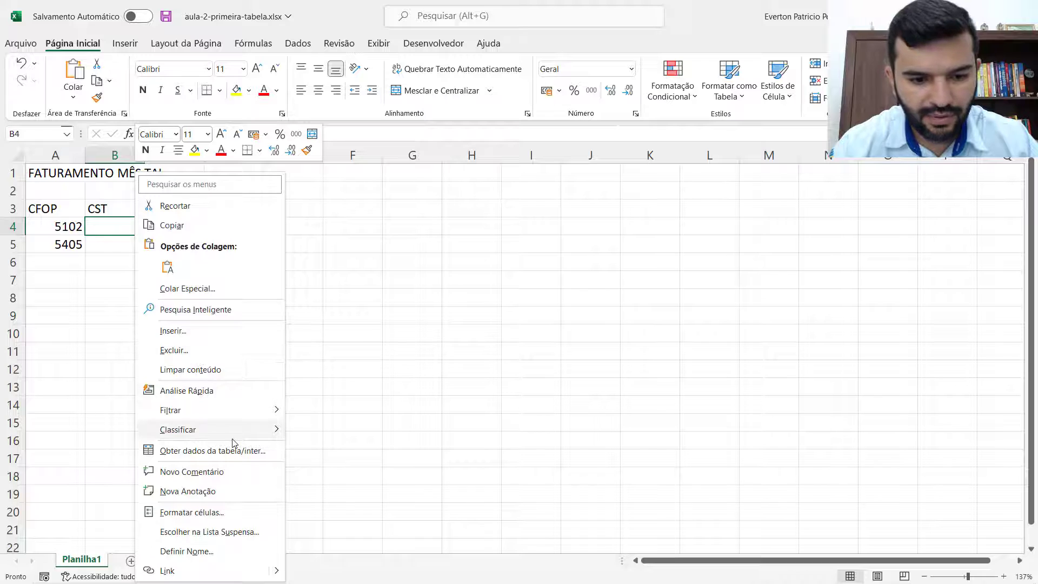
left_click(226, 514)
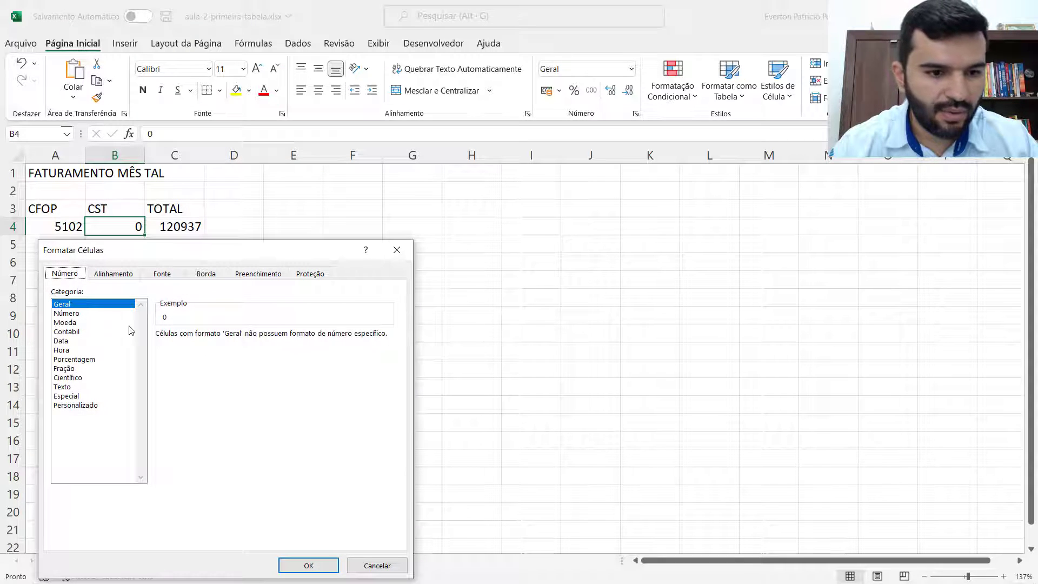
left_click(66, 389)
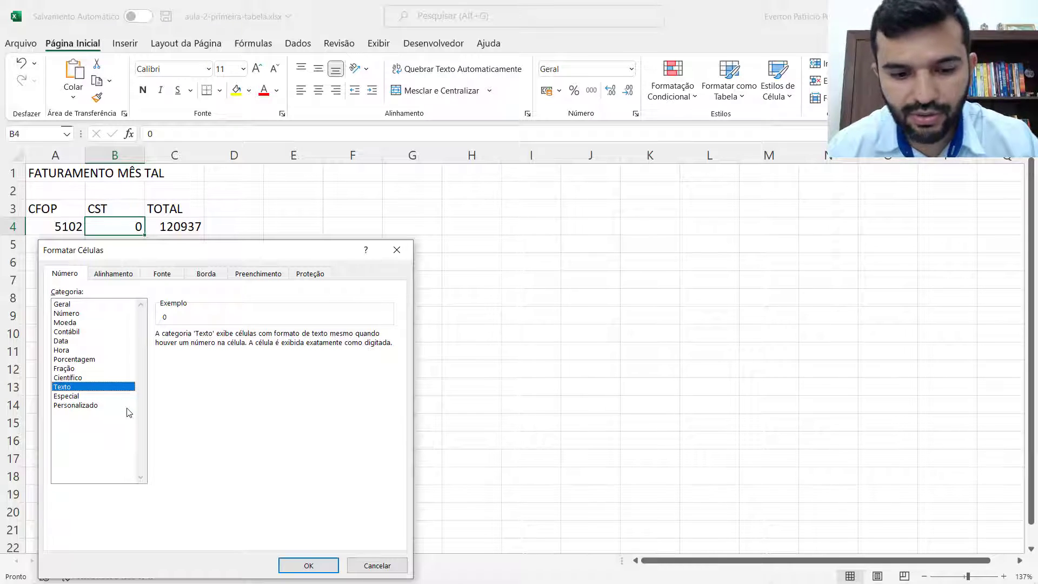
left_click(309, 565)
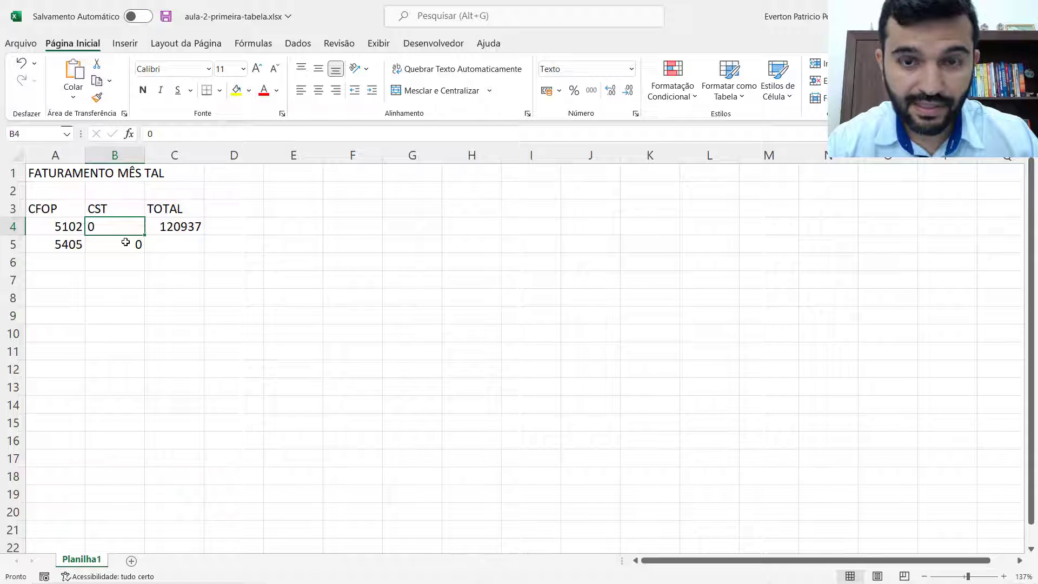
type("00")
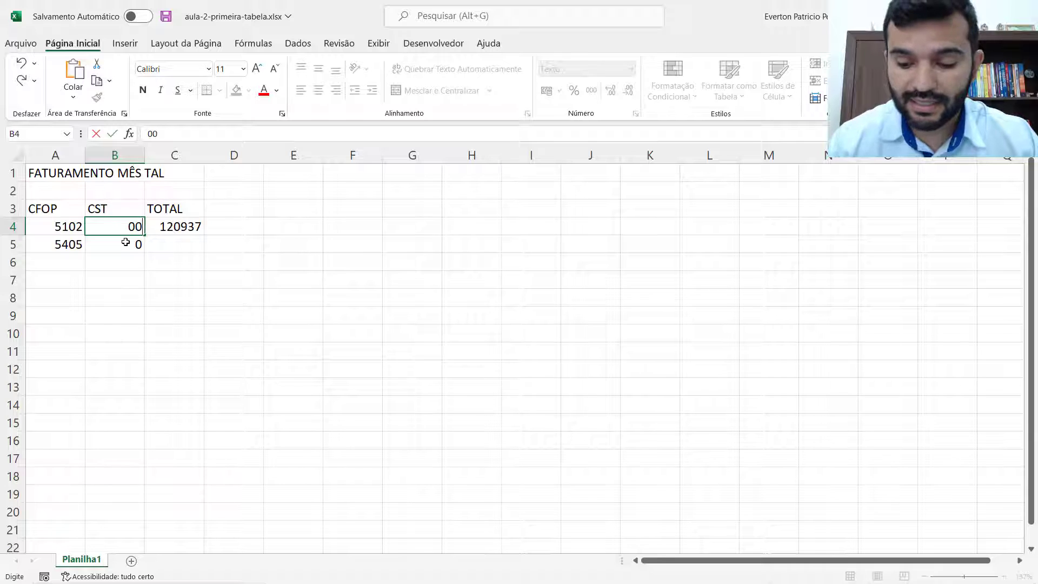
key("Return")
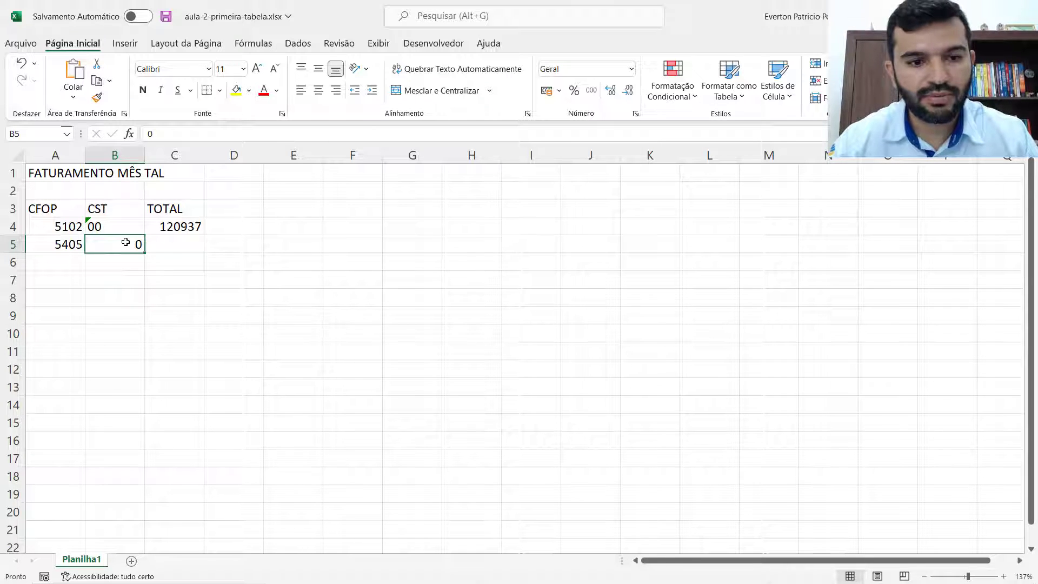
Step: Format the second record's CST cell, B5, as Texto and re-enter its value as 00
right_click(126, 243)
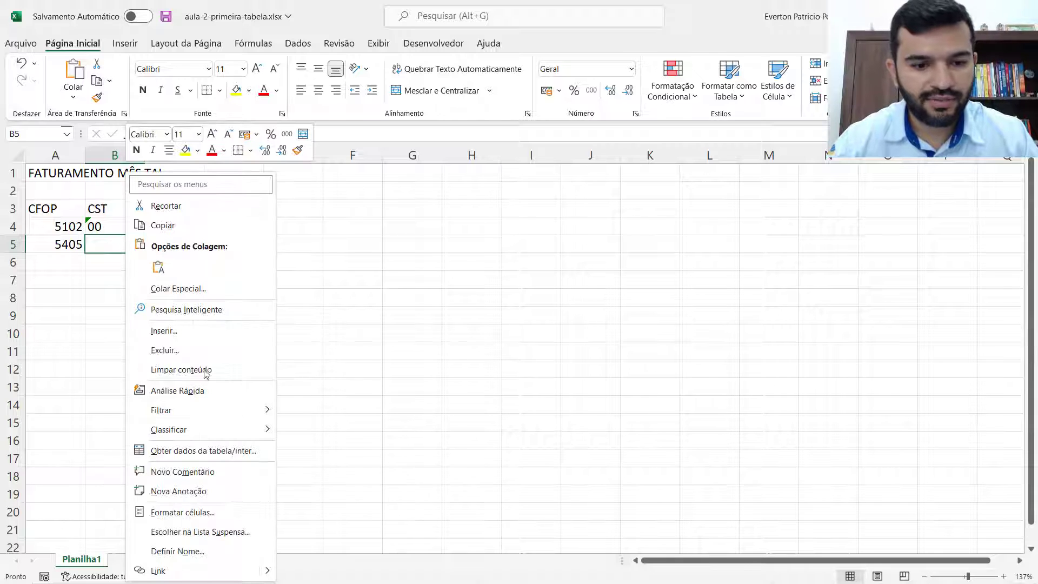
left_click(217, 515)
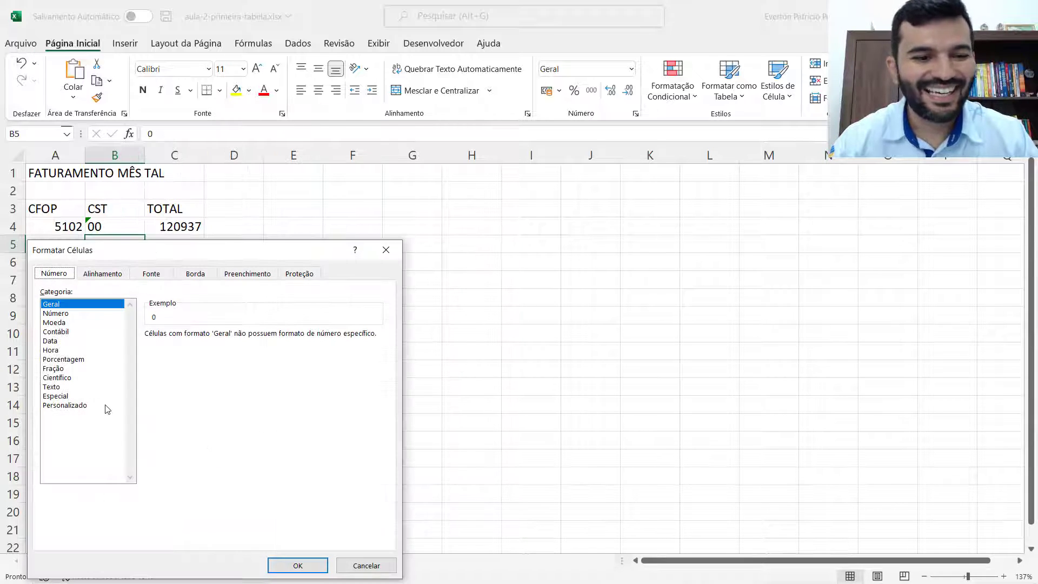
left_click(56, 389)
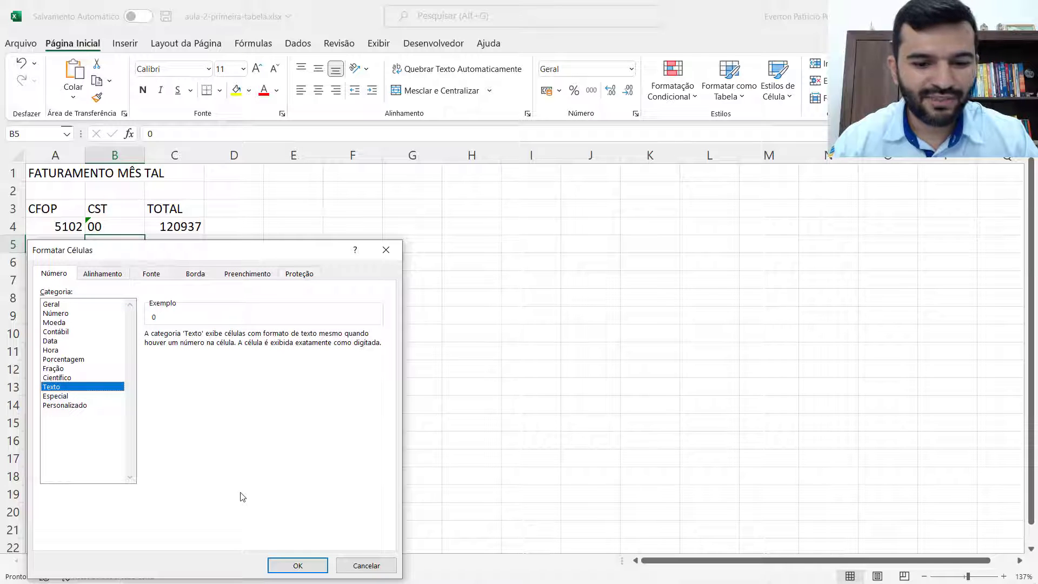
left_click(282, 566)
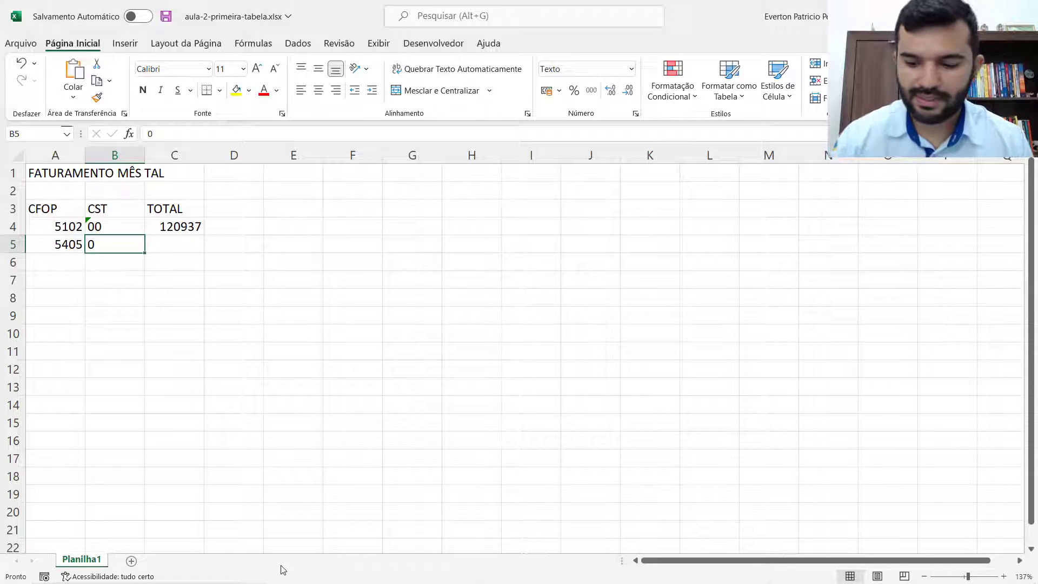
type("00")
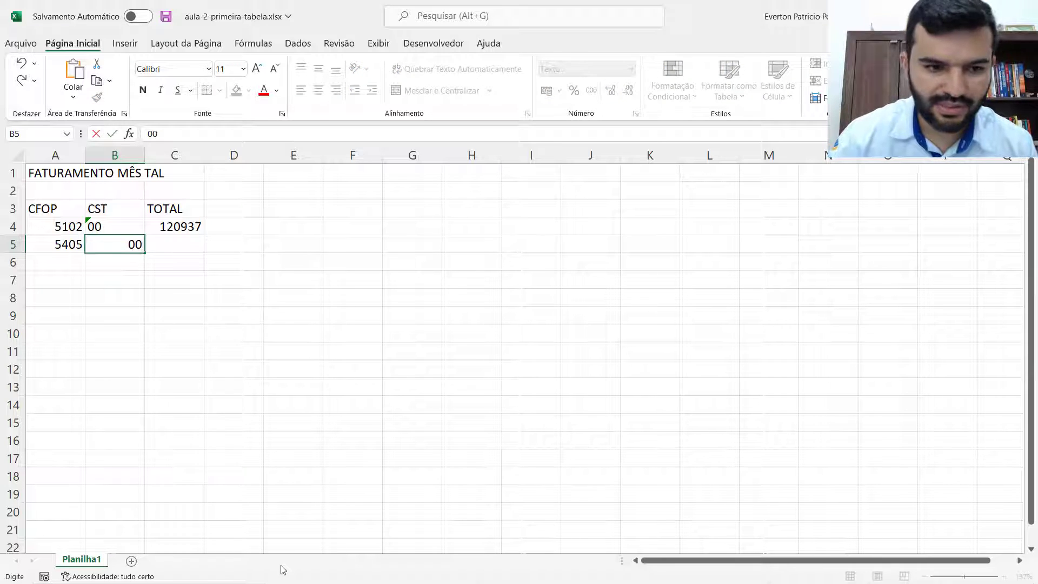
key("Return")
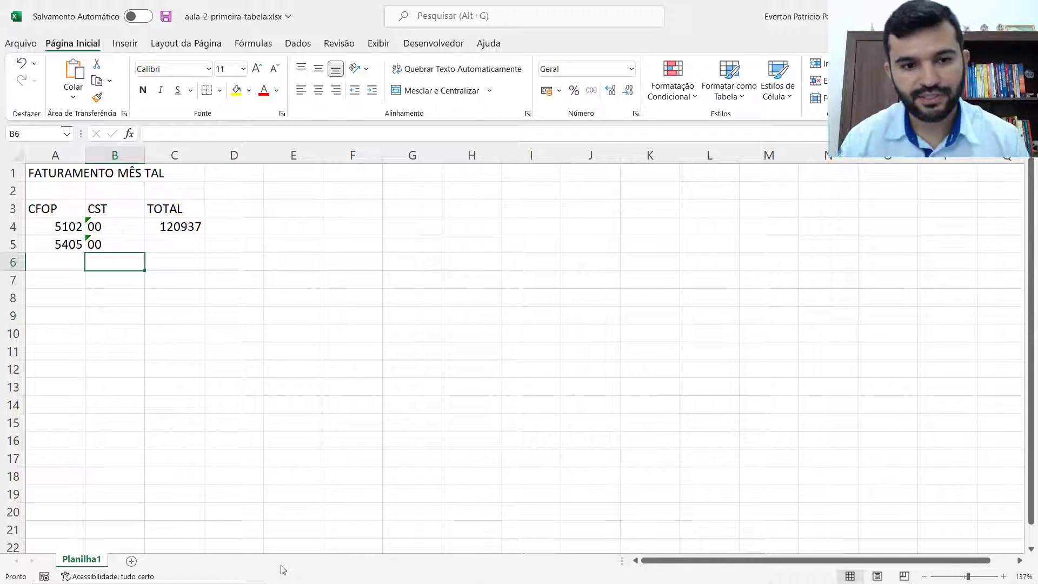
Step: Enter 25900 as the total of the second record in cell C5
key("Up")
key("Right")
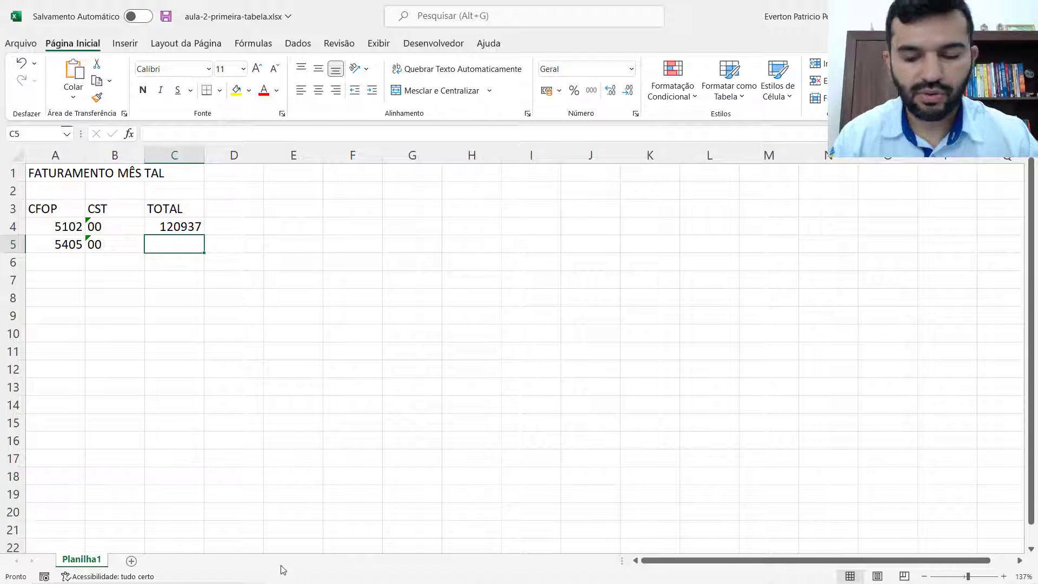
type("25")
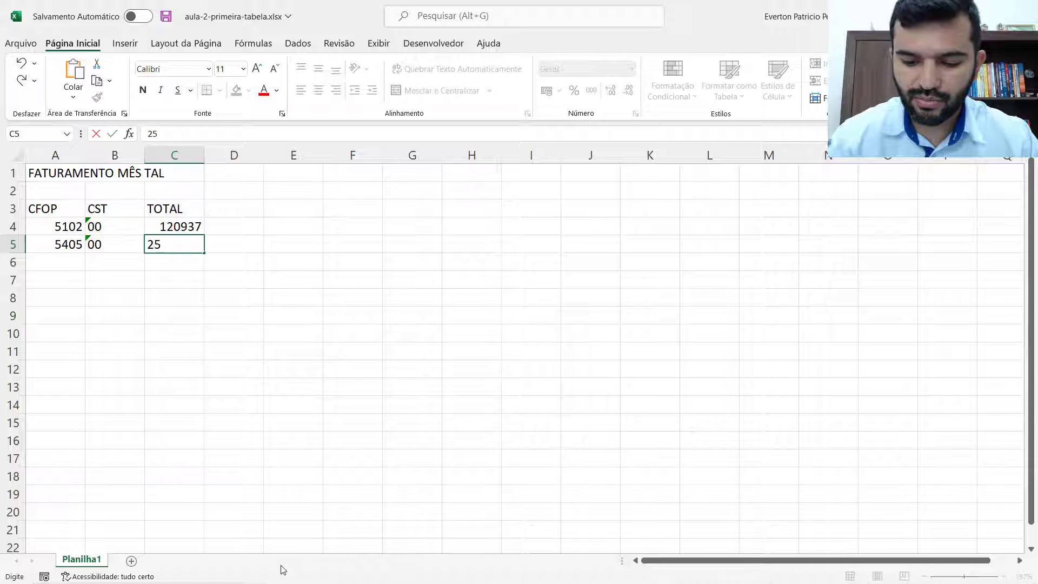
type("900")
key("Return")
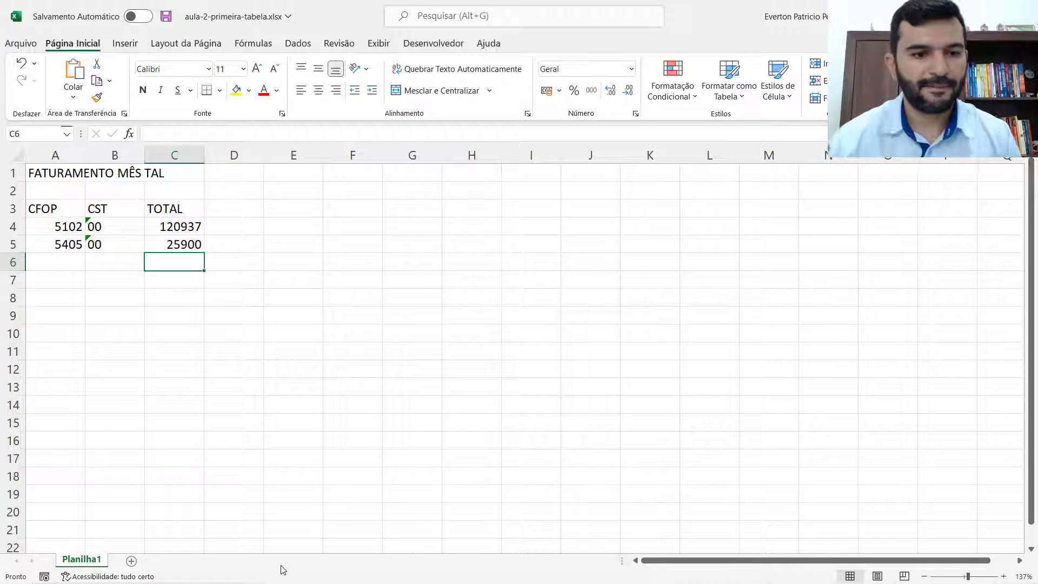
Step: Start a third record in row 6 with CFOP 5405 and CST 60
key("Left")
key("Left")
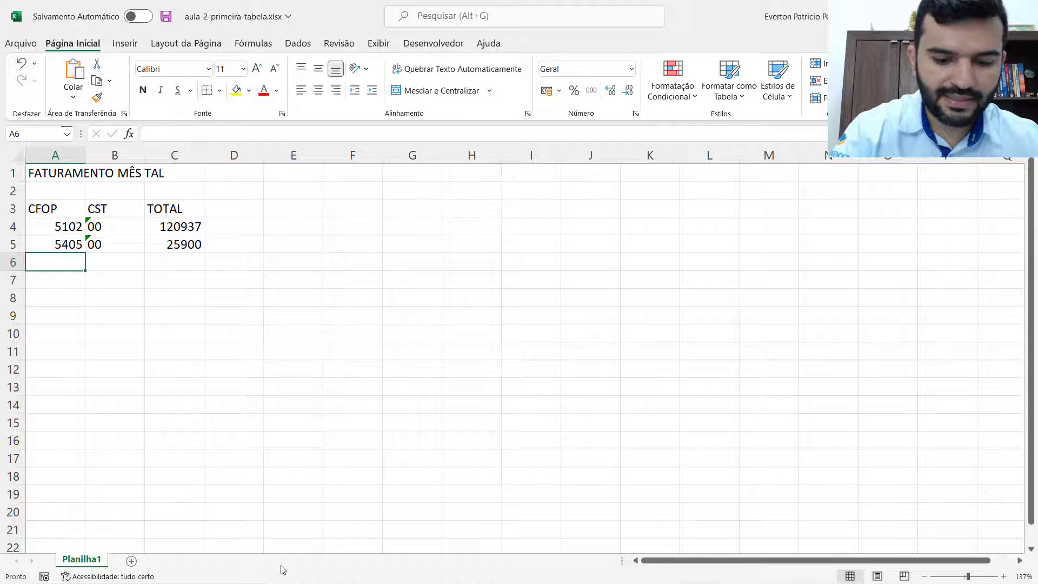
type("54")
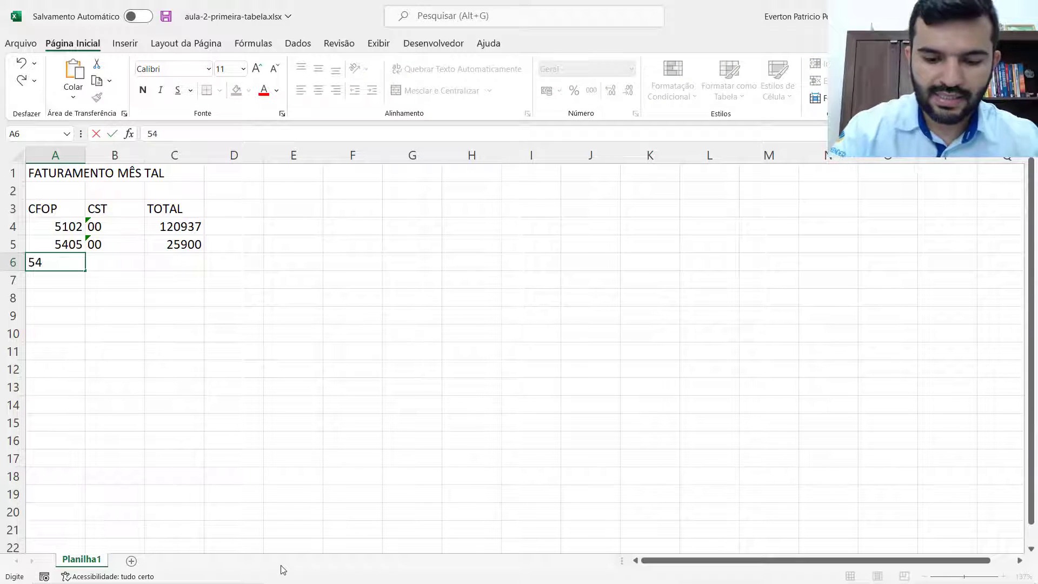
type("05")
key("Tab")
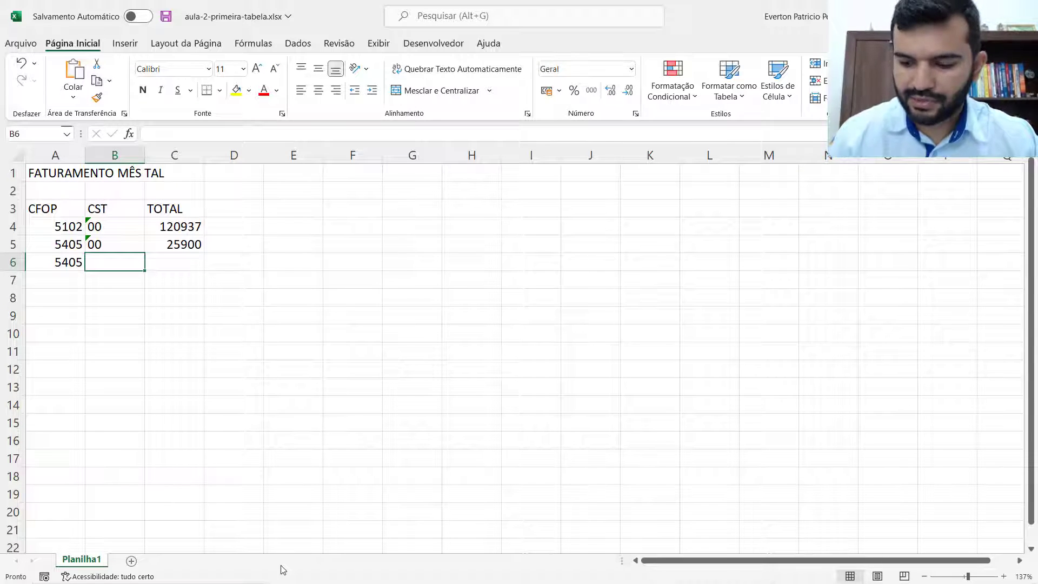
type("60")
key("Tab")
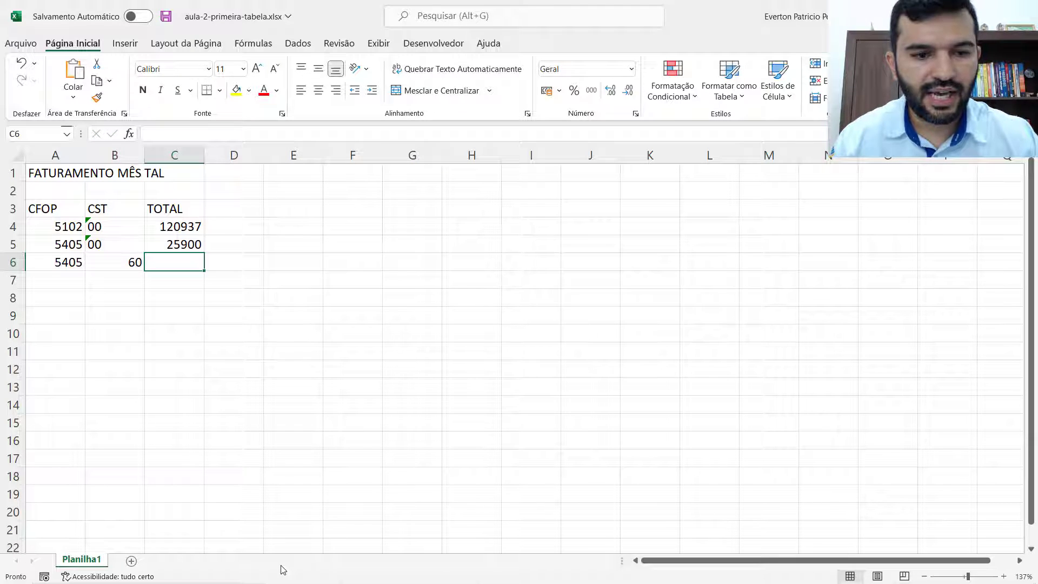
Step: Try to enter the third record's CST in cell B6 with leading zeros, first as 06 and again as 000006
key("Left")
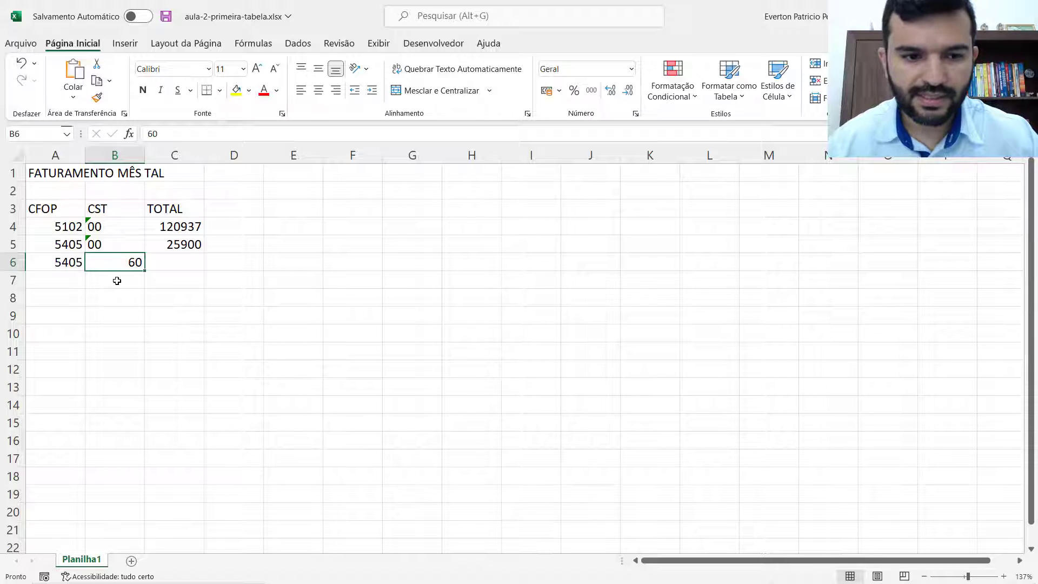
type("06")
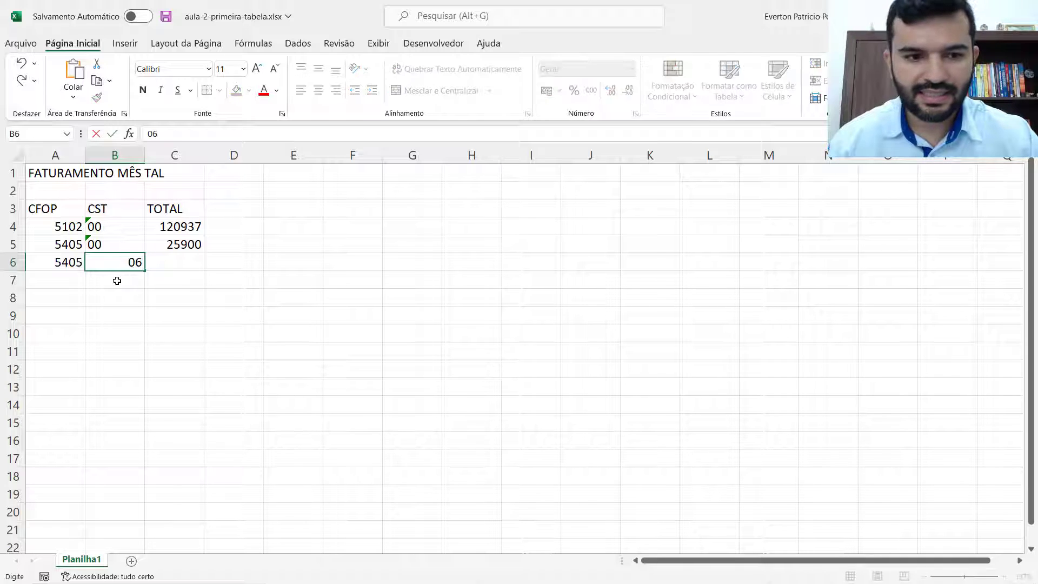
key("Return")
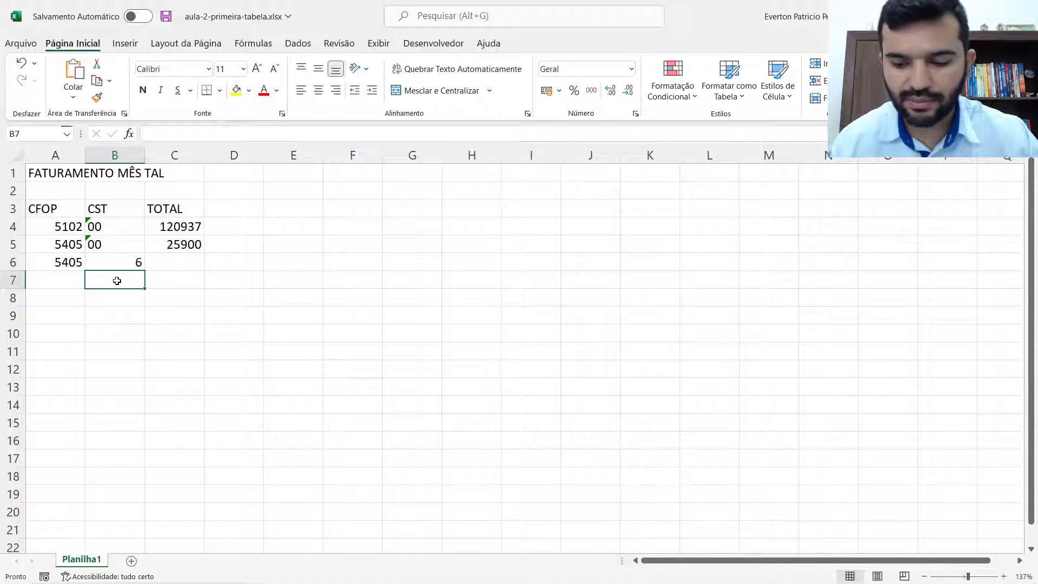
key("Up")
type("000")
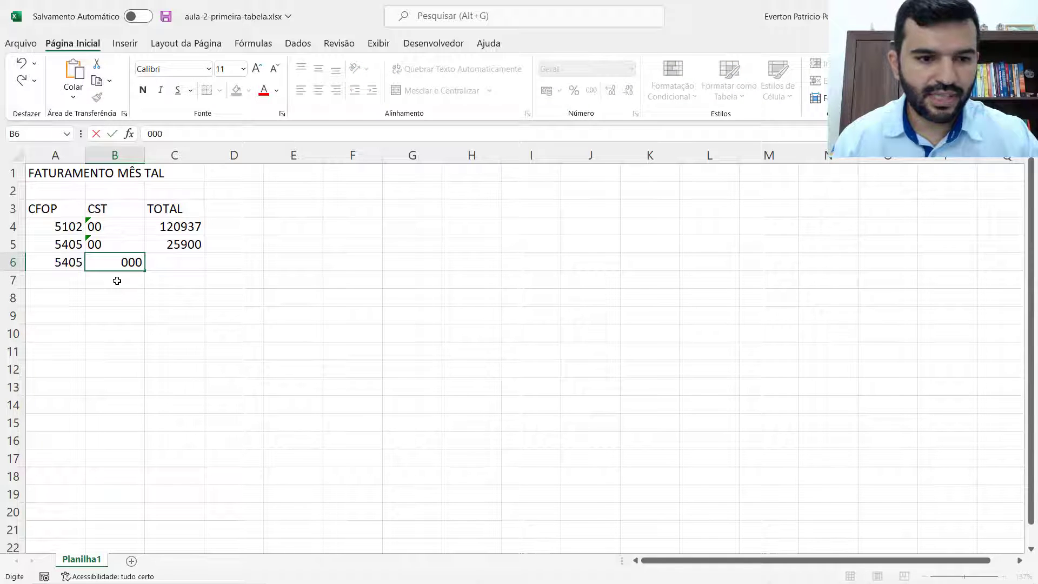
type("006")
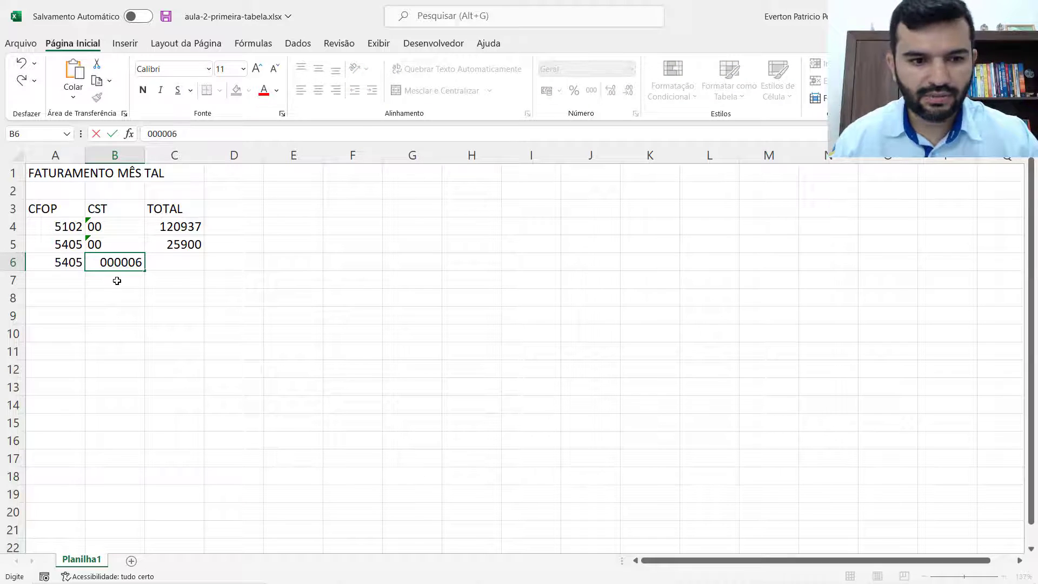
key("Return")
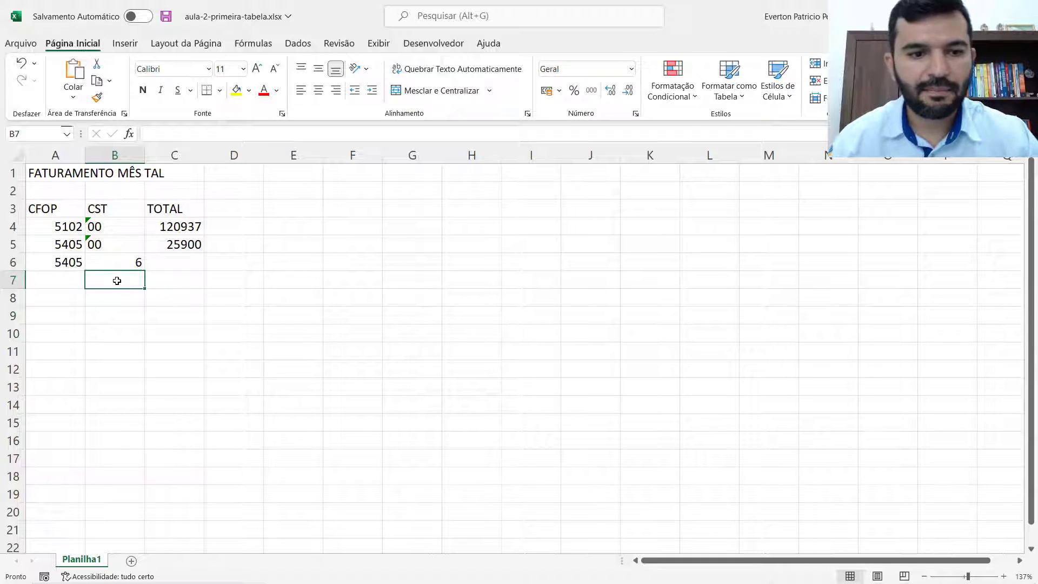
Step: Try to add trailing decimal zeros to the CST in cell B6 by changing it to 6,000
key("Up")
key("F2")
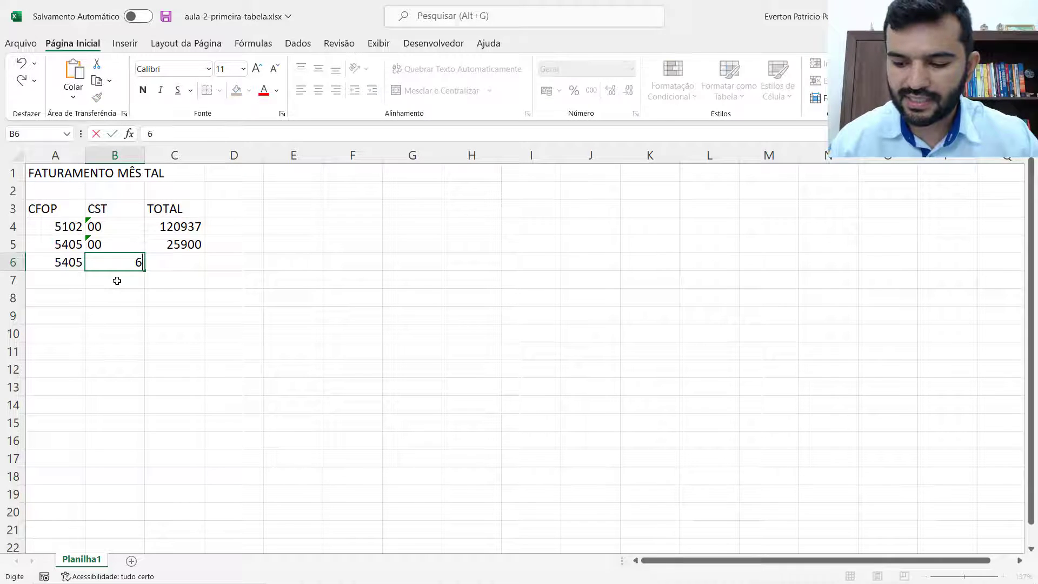
type(",000")
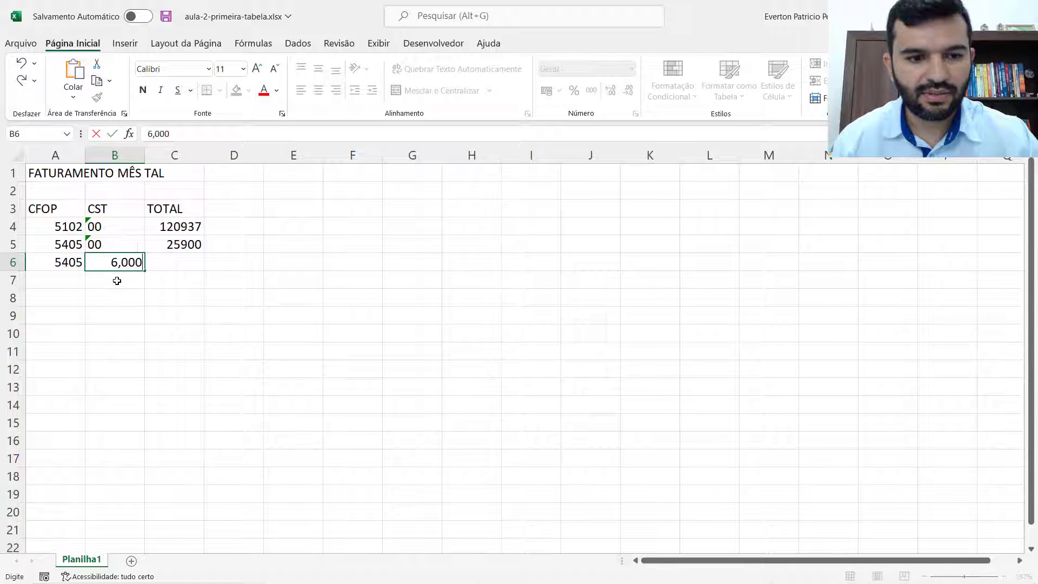
key("Return")
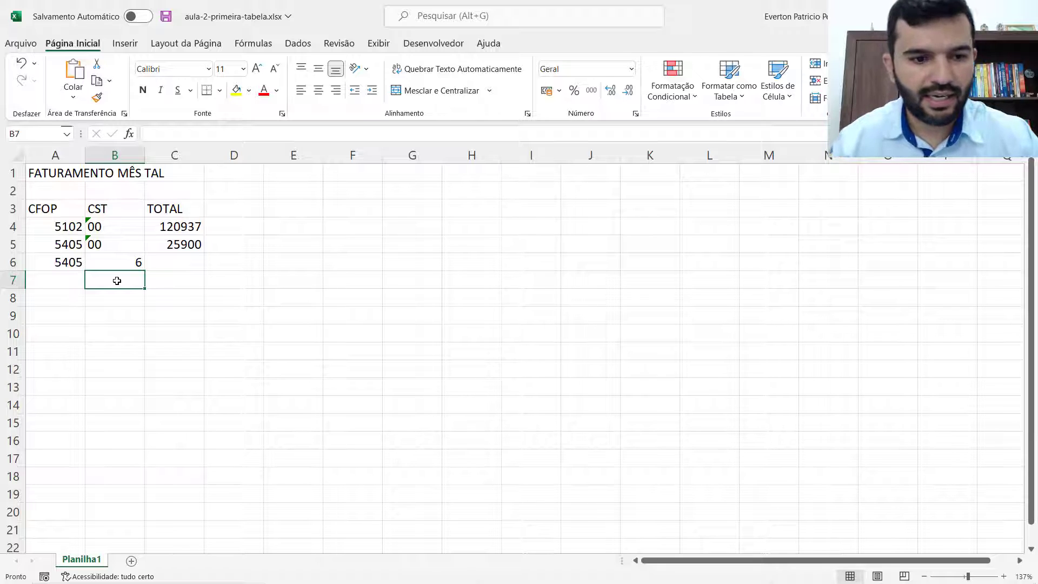
Step: Try to keep a trailing decimal zero in cell B6 by entering 6,1020 as the third record's CST
key("Up")
type("6")
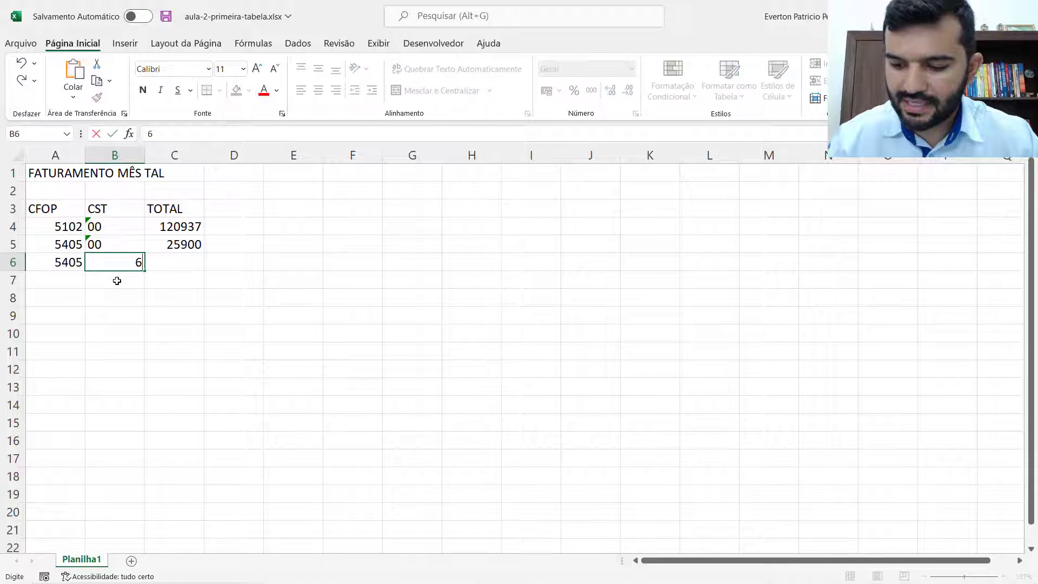
type(",1020")
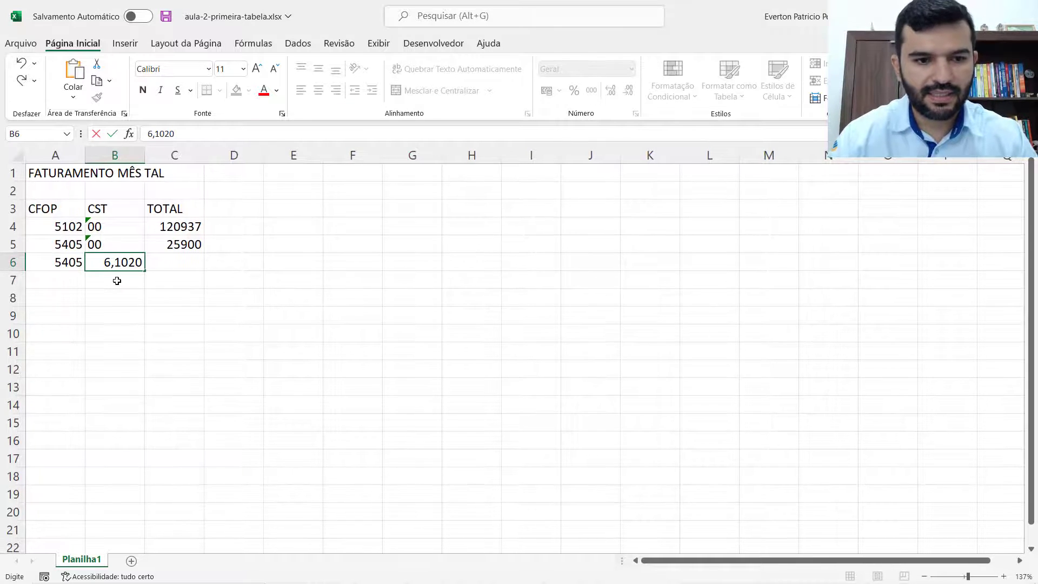
left_click(1004, 576)
left_click(1004, 576)
left_click(1004, 577)
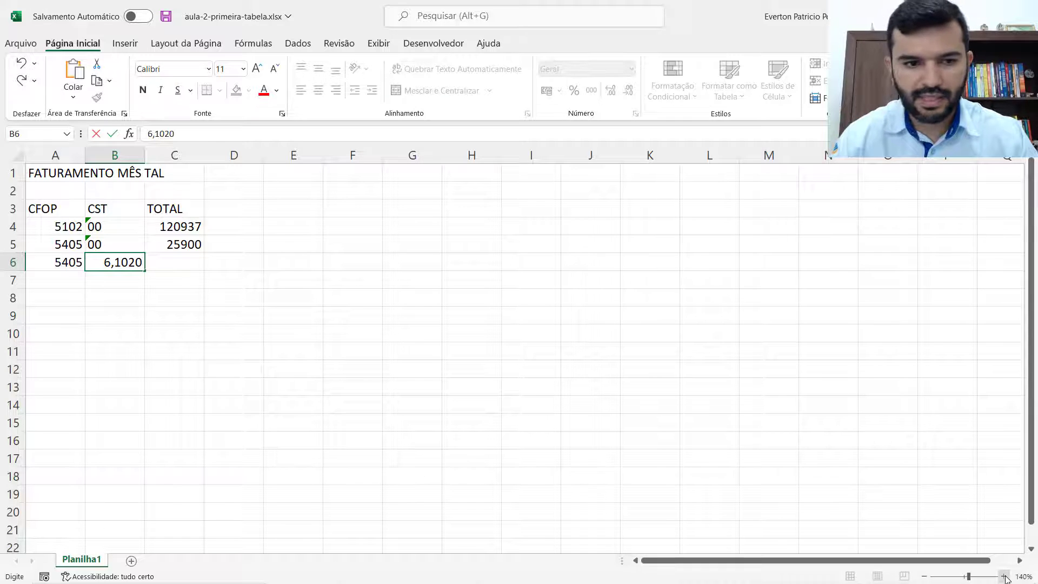
left_click(1004, 577)
left_click(1004, 577)
left_click(1004, 577)
left_click(1004, 577)
left_click(1004, 576)
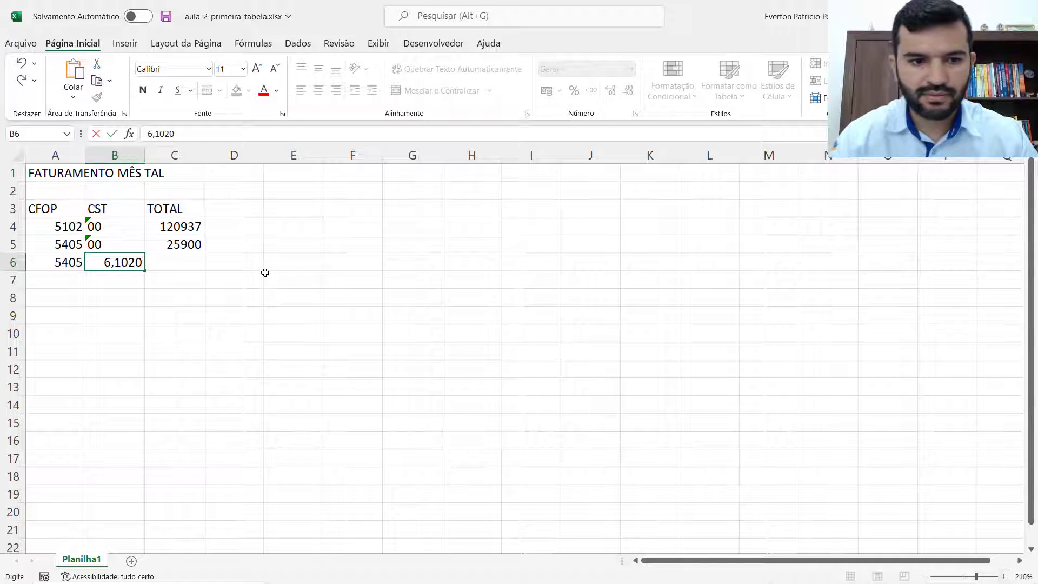
left_click(265, 273)
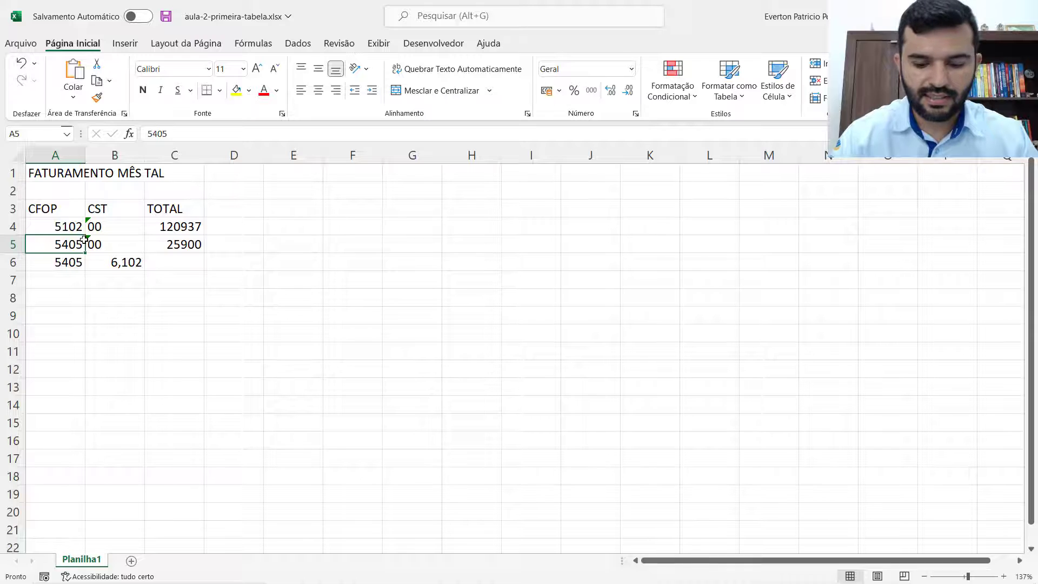
Step: Enter 6,1020 in cell B6 a second time to test the trailing zero in the General format
scroll(84, 242, "up", 5)
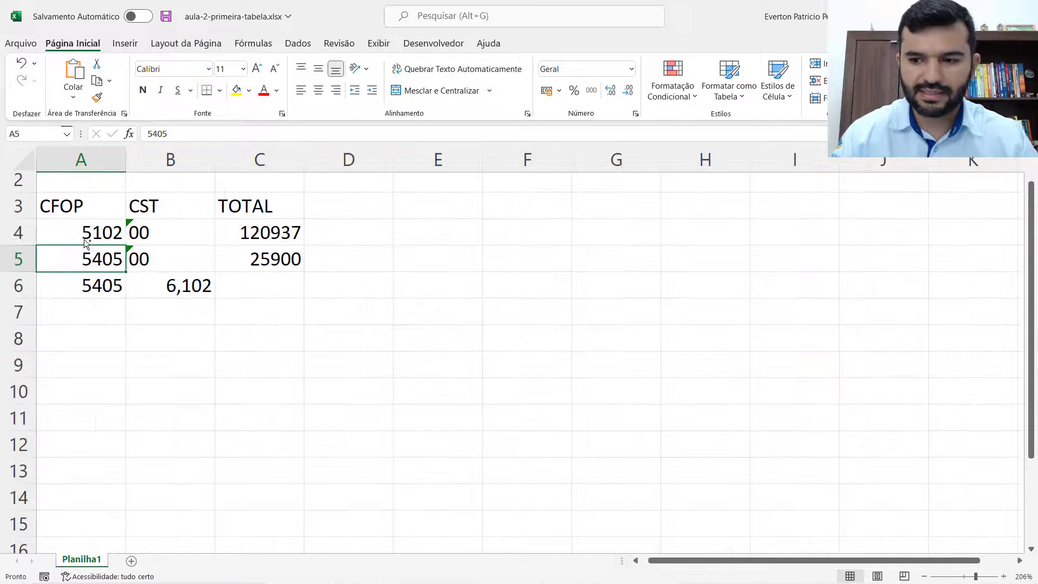
scroll(1031, 243, "up", 1)
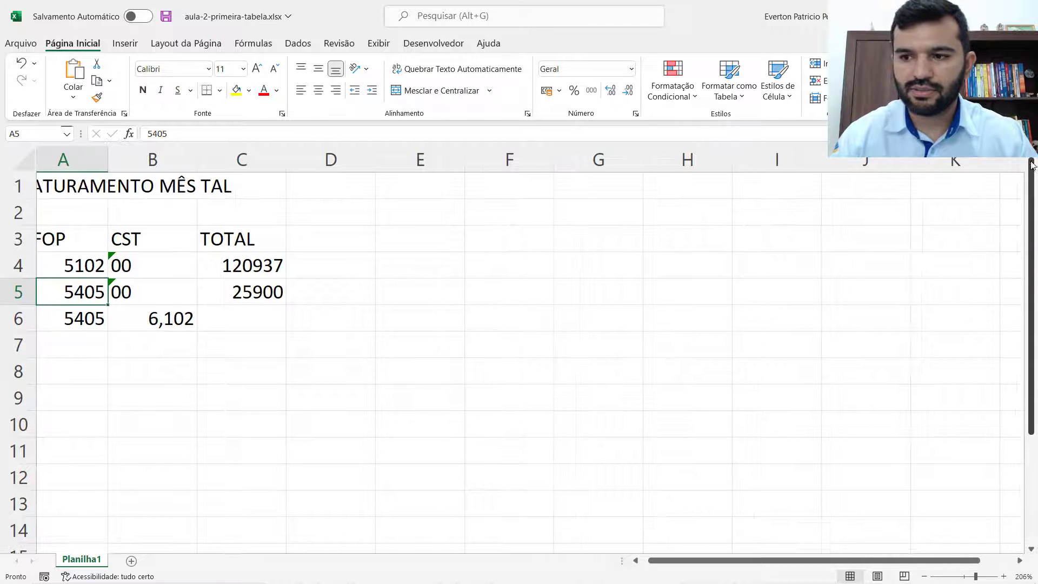
left_click_drag(833, 559, 826, 559)
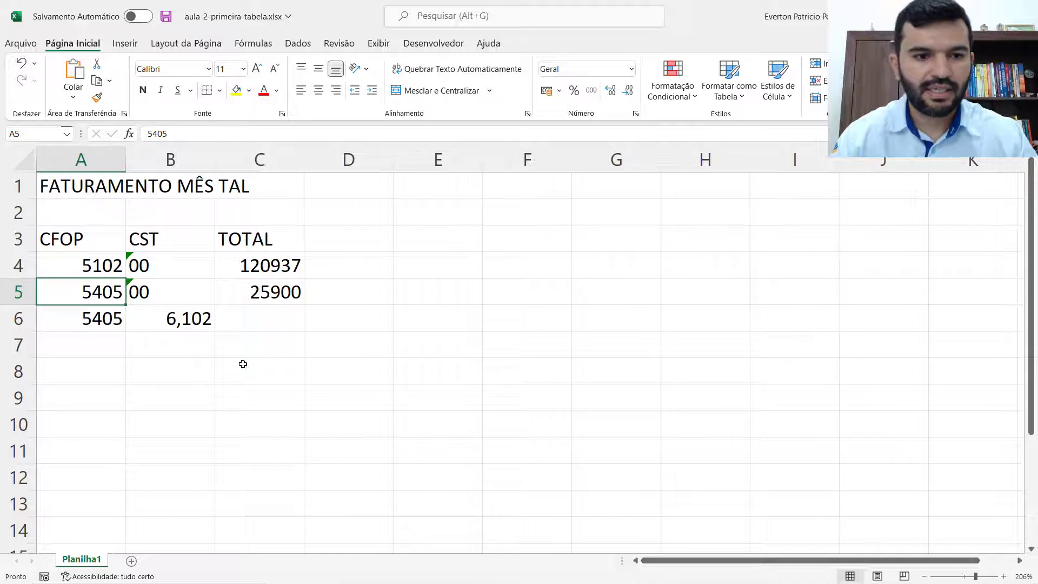
left_click(105, 330)
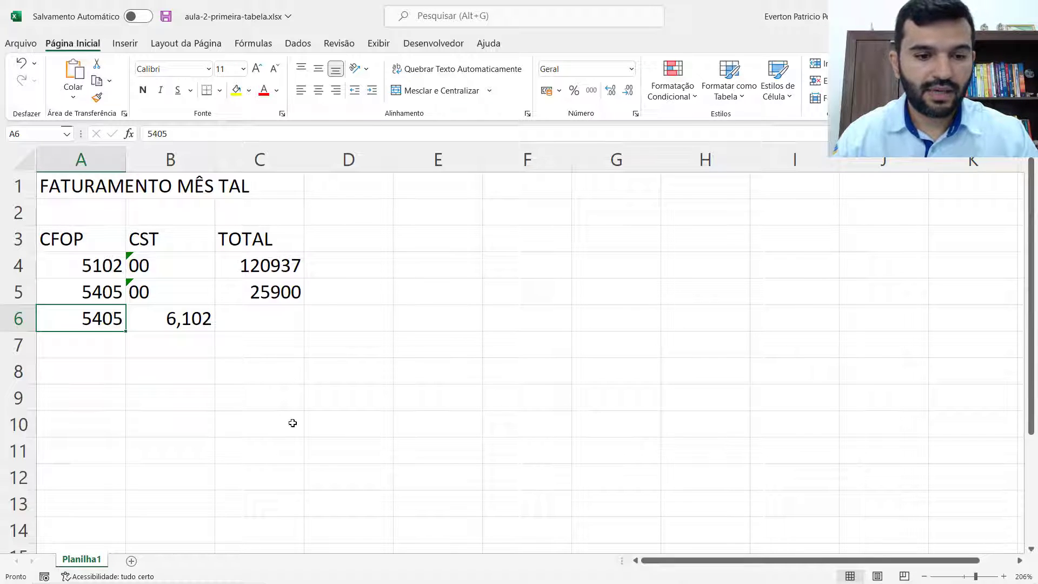
left_click(189, 324)
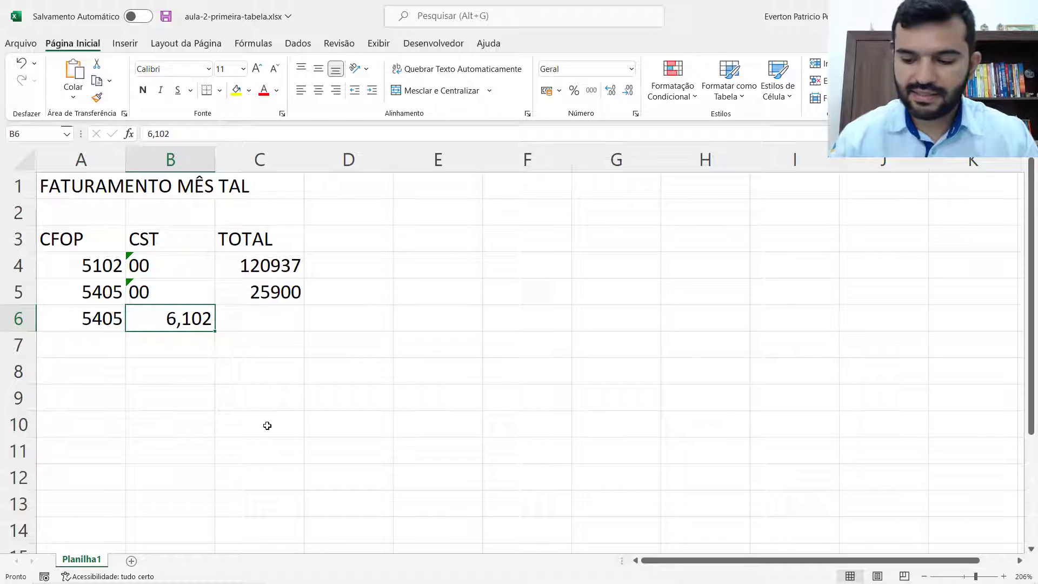
type("6,1020")
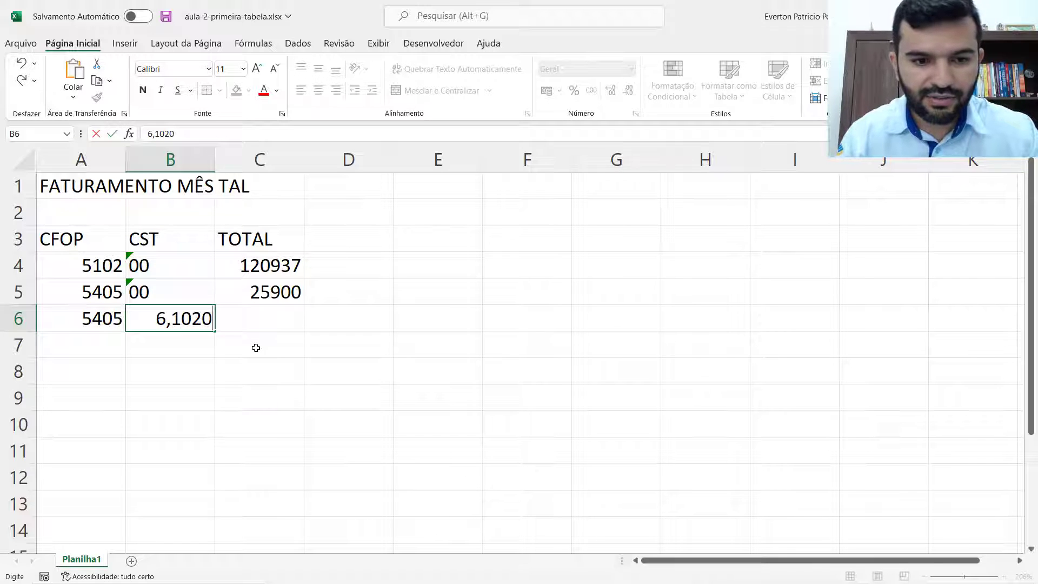
key("Return")
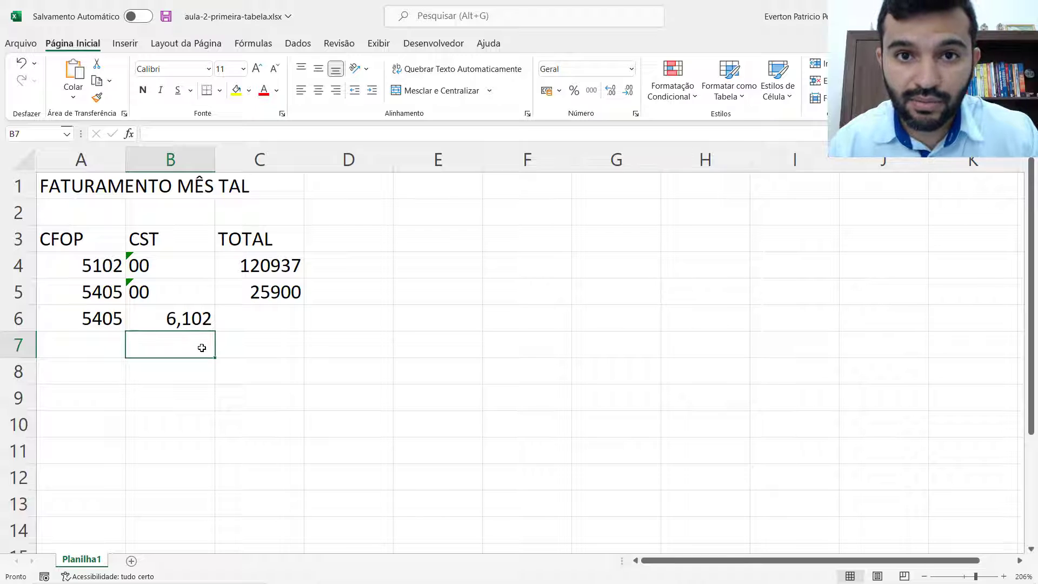
scroll(202, 347, "up", 6, "ctrl")
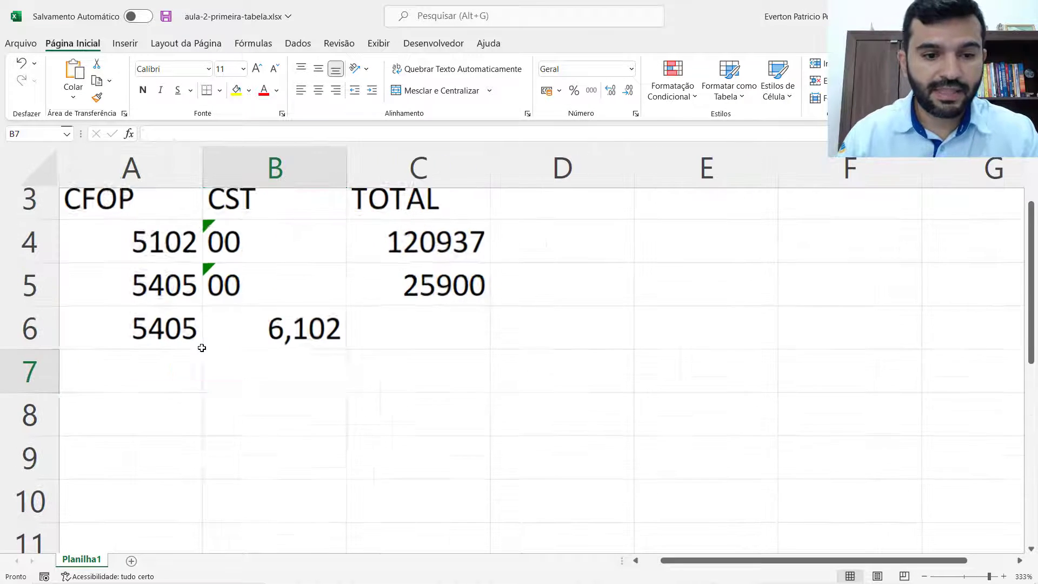
key("Up")
key("Up")
key("Up")
key("Up")
key("Up")
key("Up")
key("Down")
key("Down")
key("Down")
key("Down")
key("Down")
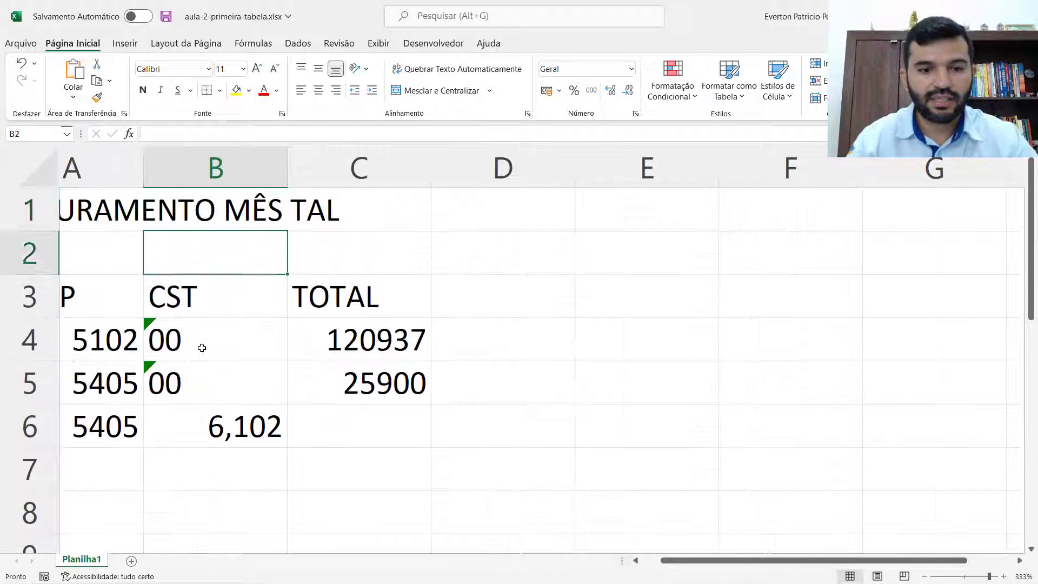
key("Left")
key("Right")
key("Right")
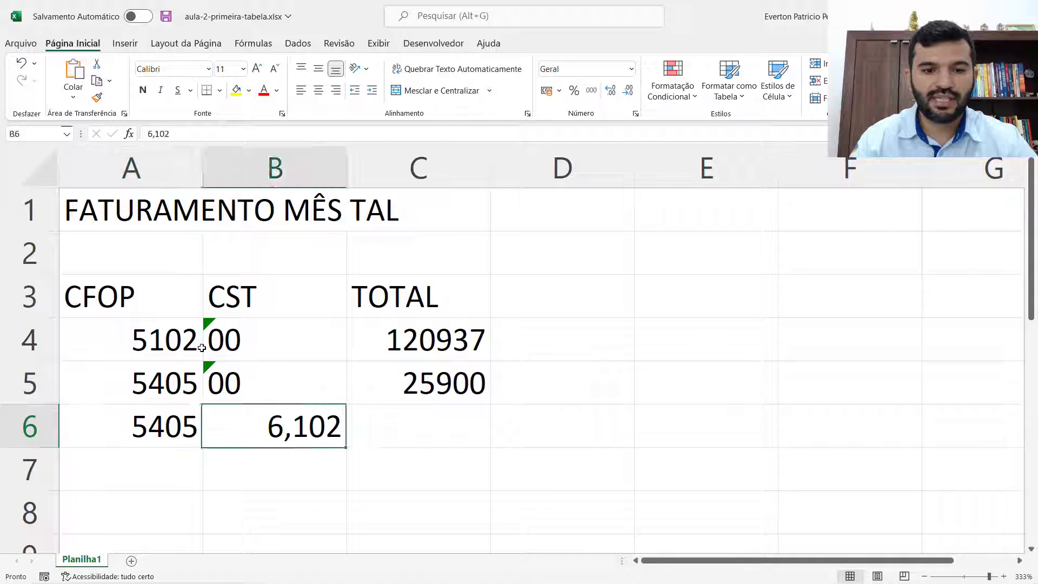
key("Left")
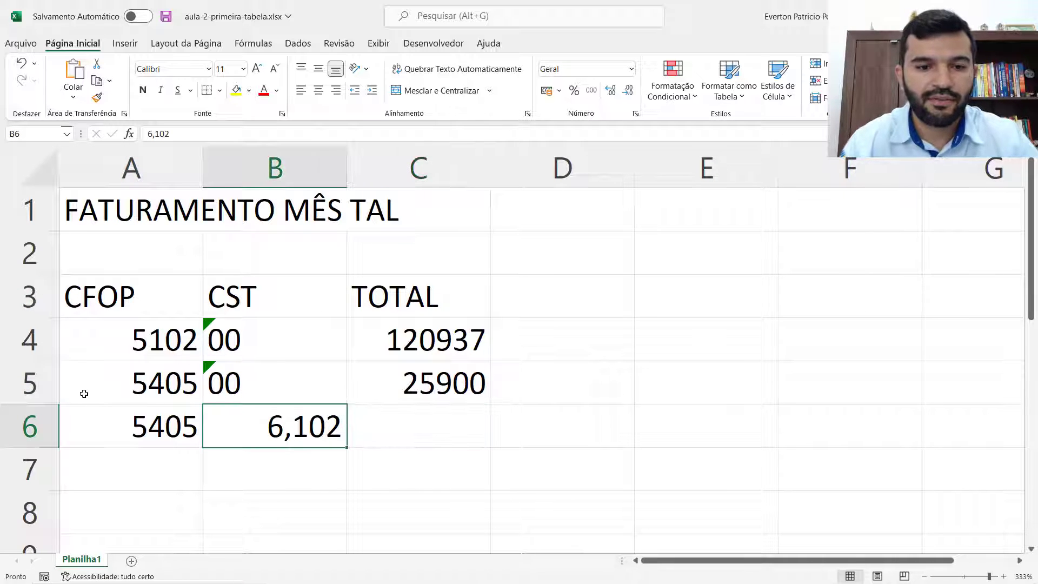
Step: Repeat the trailing-zero test in the third record's CST cell with 6,1020
scroll(204, 356, "down", 4, "ctrl")
scroll(203, 356, "down", 3, "ctrl")
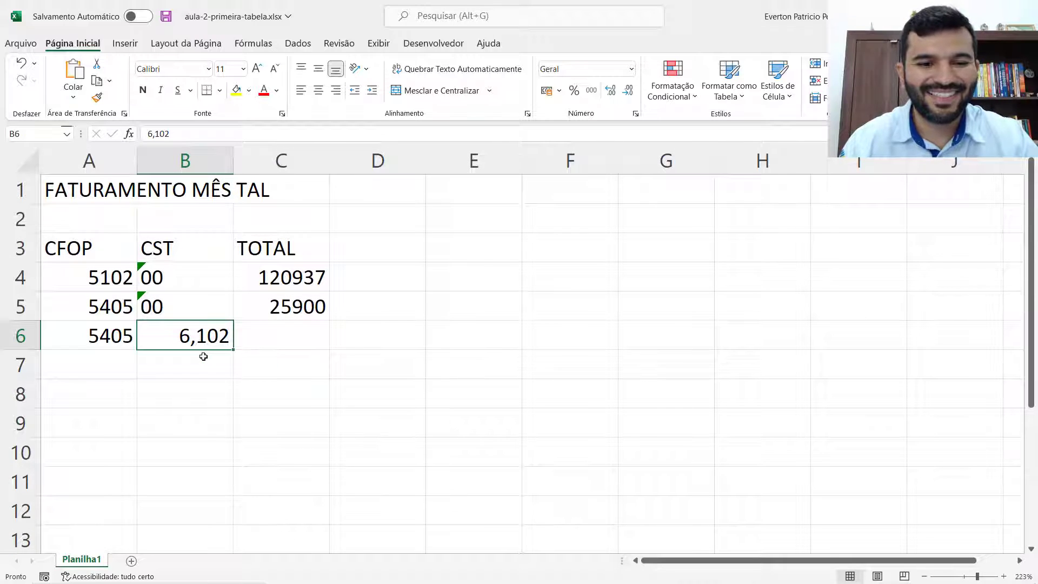
scroll(203, 356, "down", 1, "ctrl")
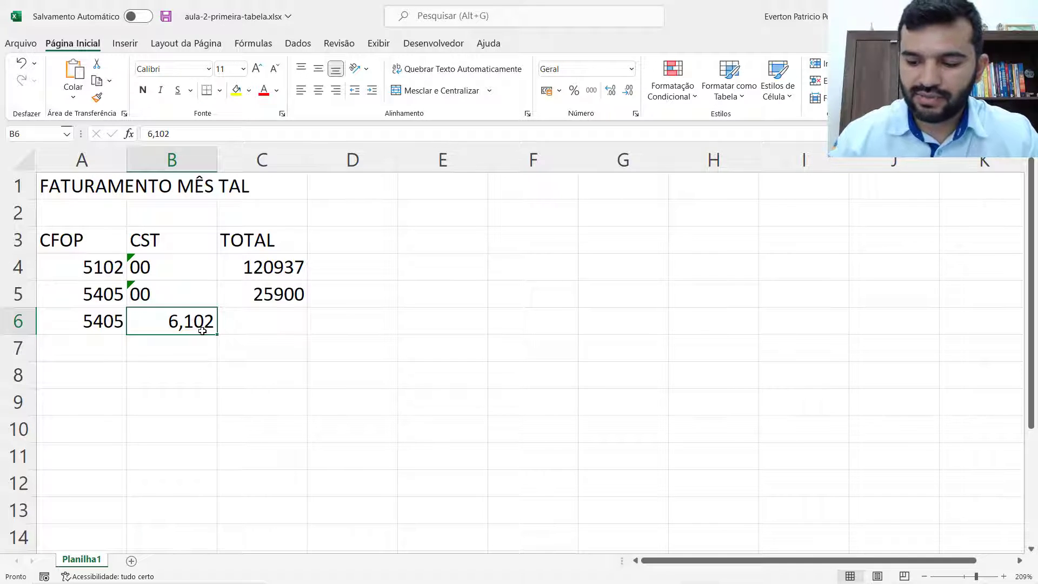
type("6,1020")
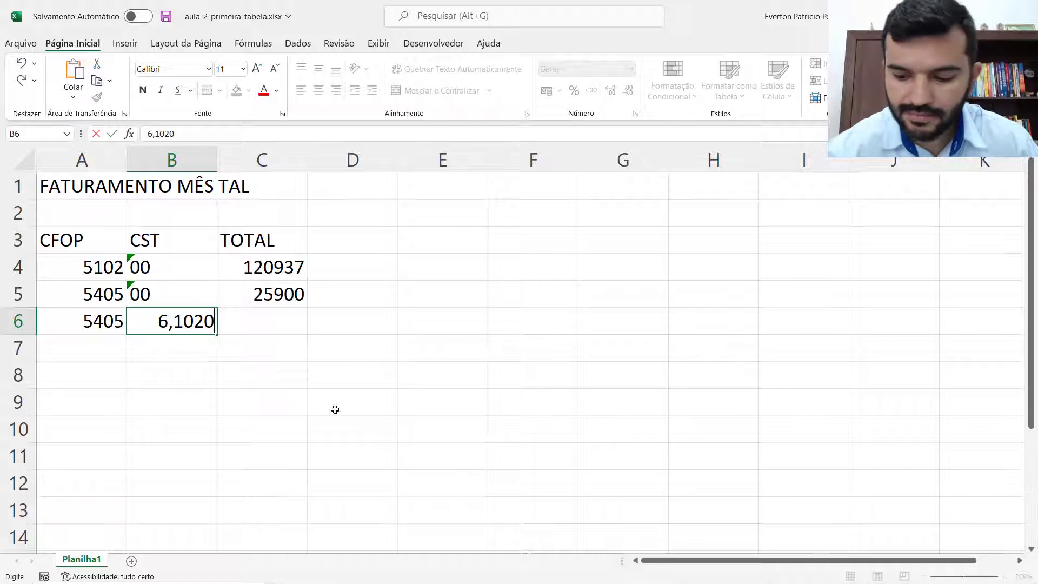
key("Return")
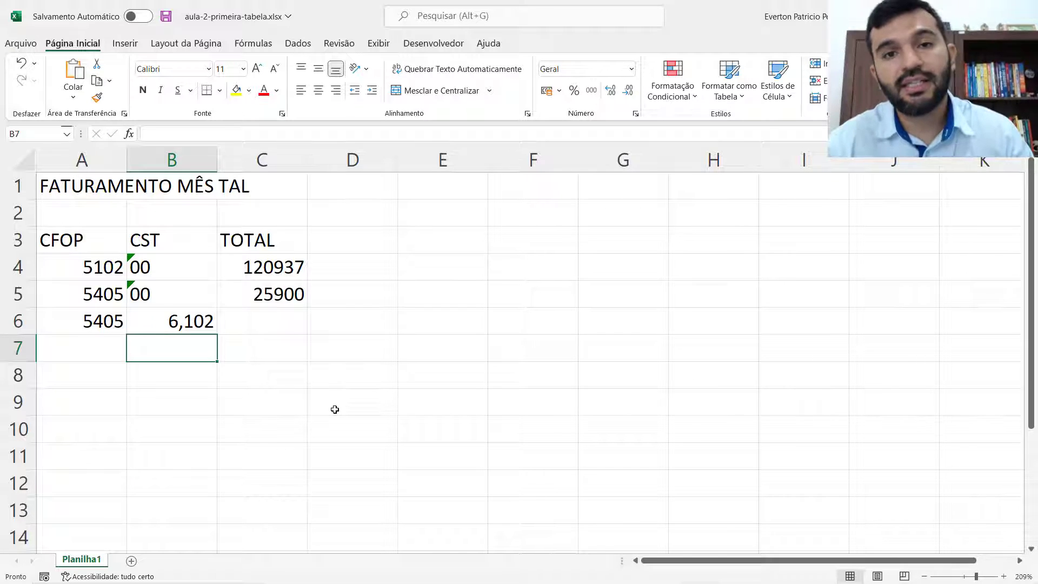
Step: Set the third record's CST in cell B6 to 60 and format the cell as text (Texto)
key("Up")
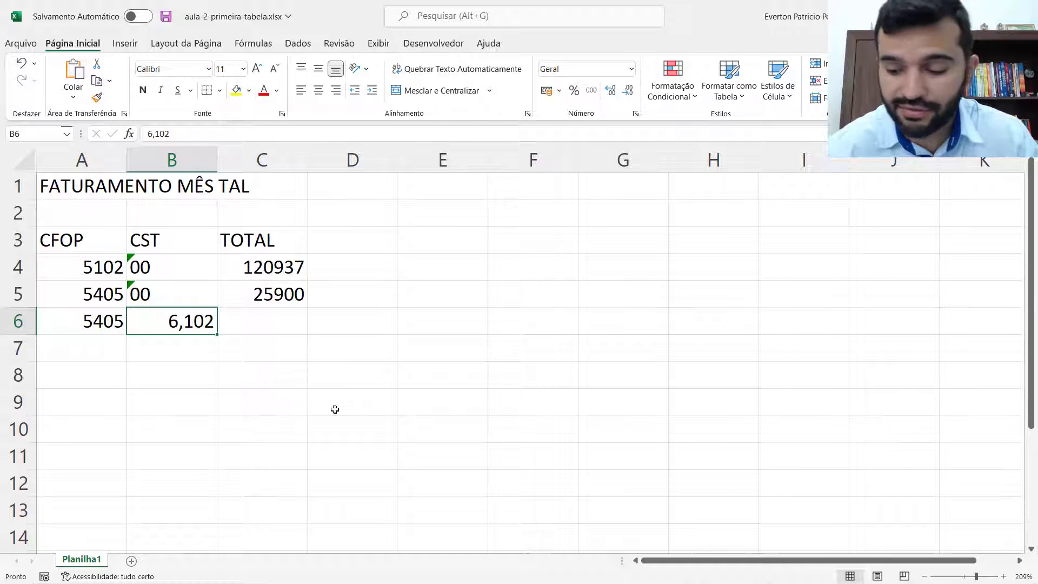
type("60")
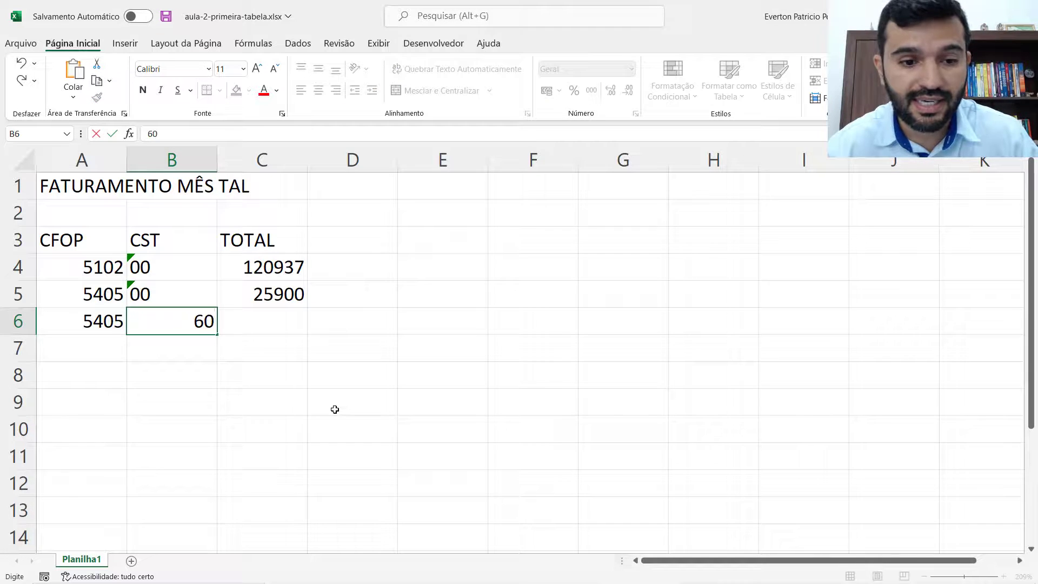
key("Return")
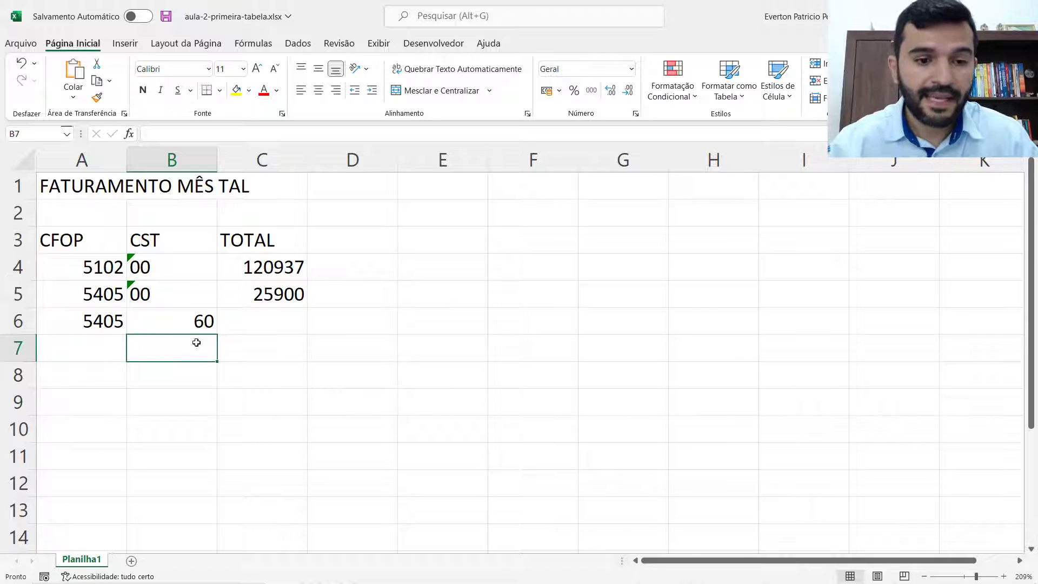
left_click(199, 323)
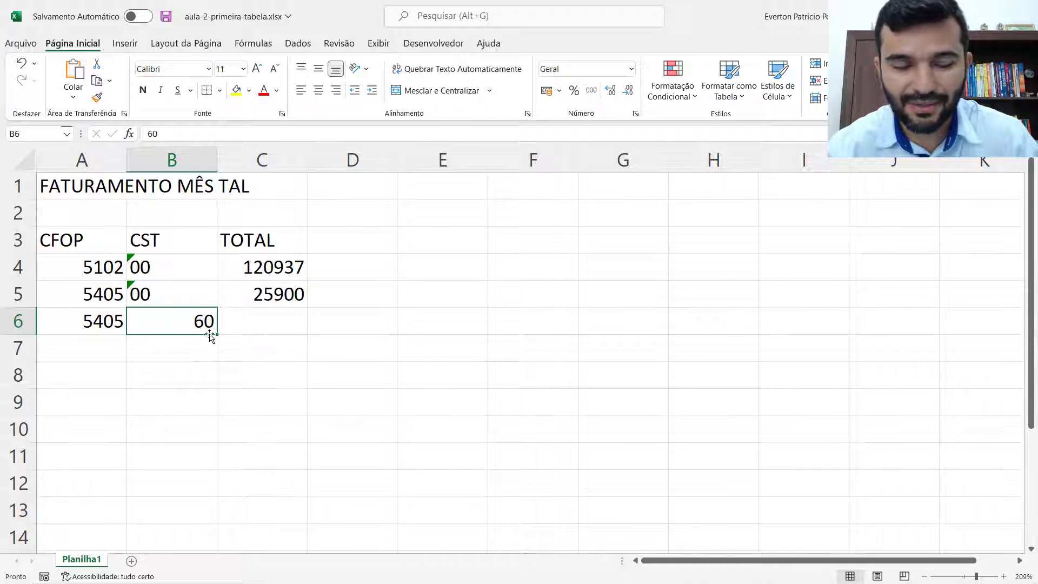
right_click(183, 320)
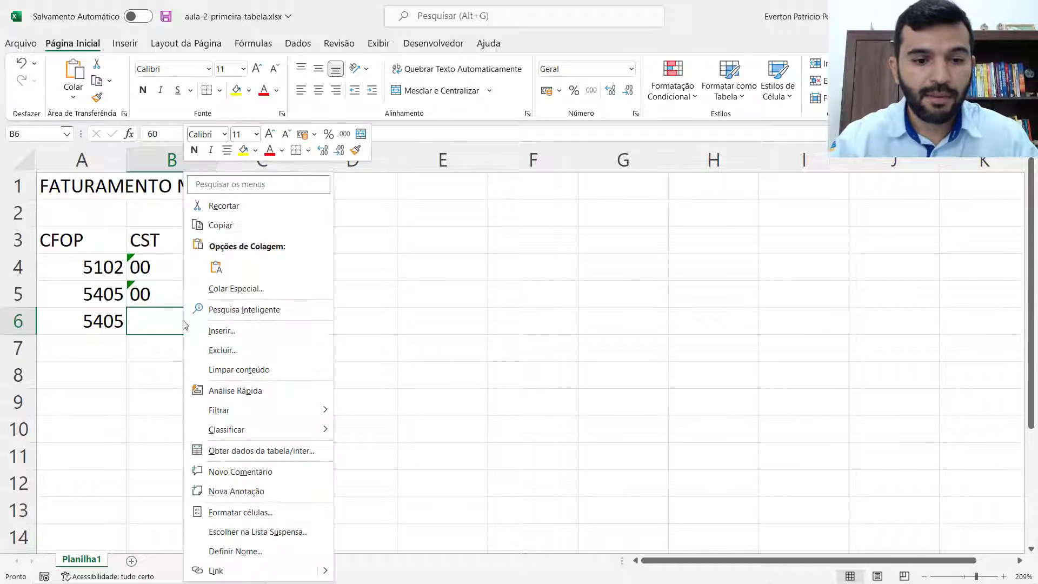
left_click(251, 514)
left_click(96, 389)
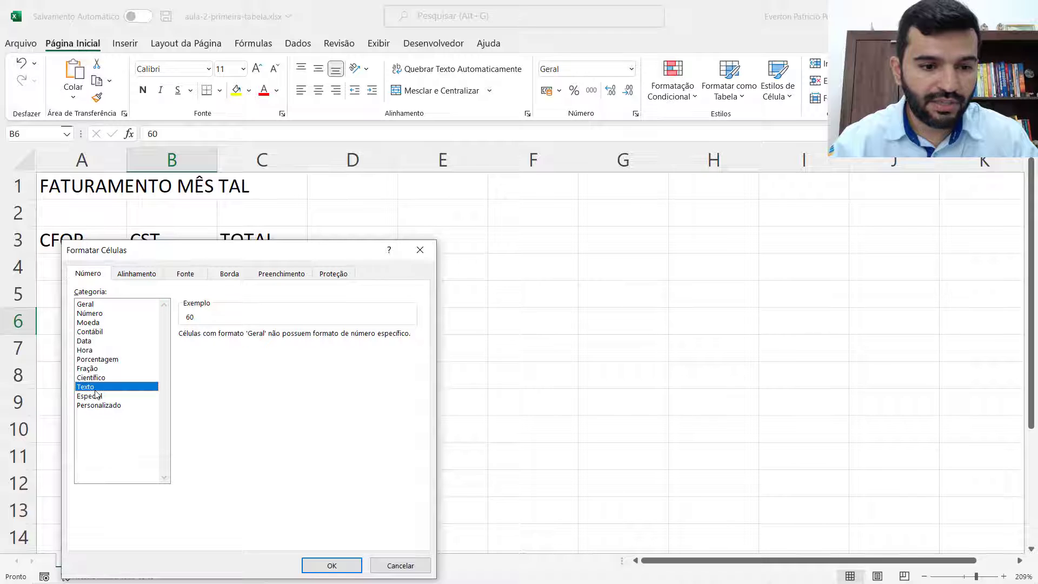
left_click(340, 568)
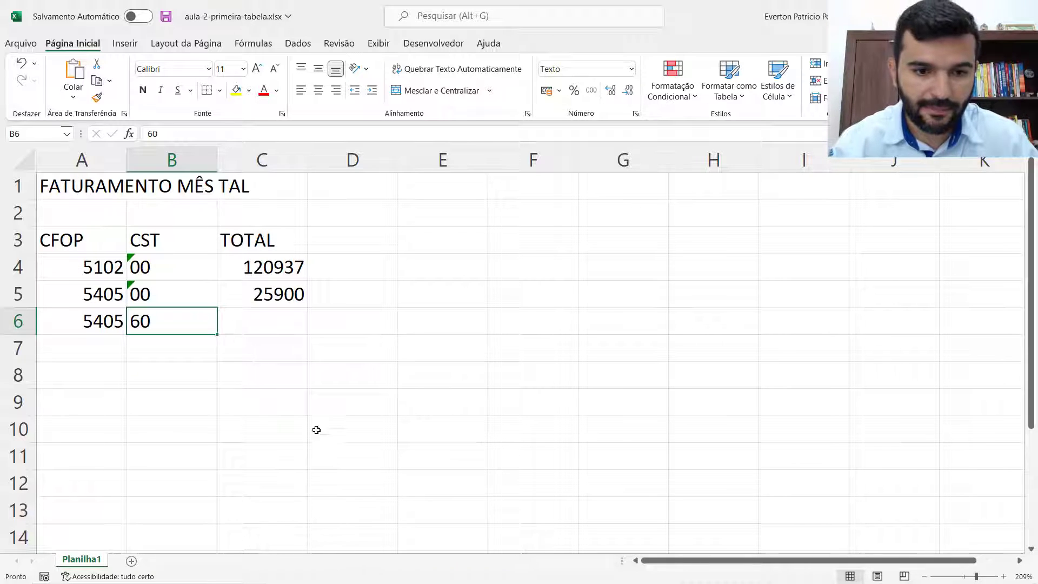
Step: Enter 153924 as the total of the third record in cell C6
left_click(281, 321)
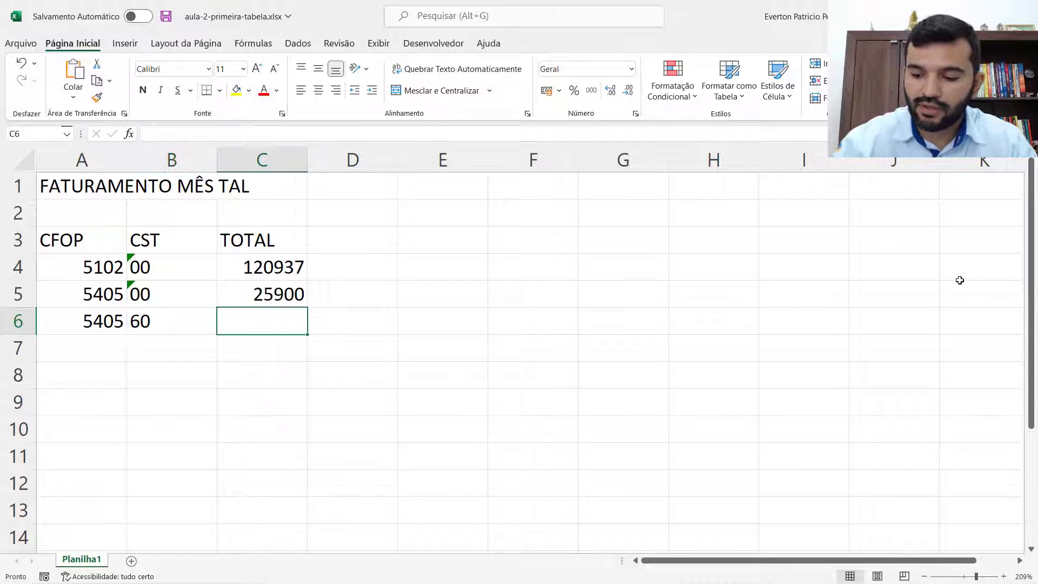
type("153924")
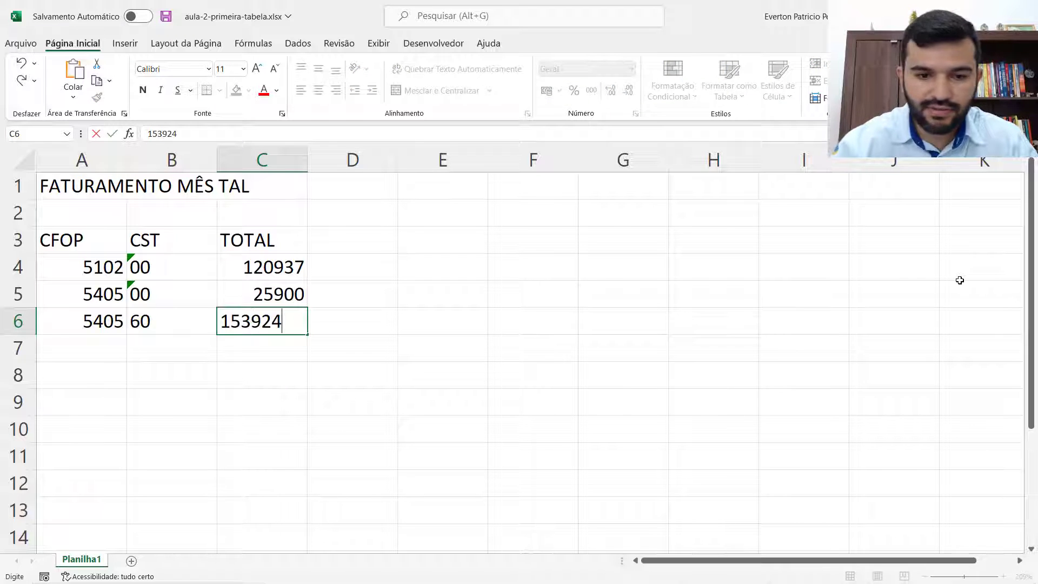
key("Return")
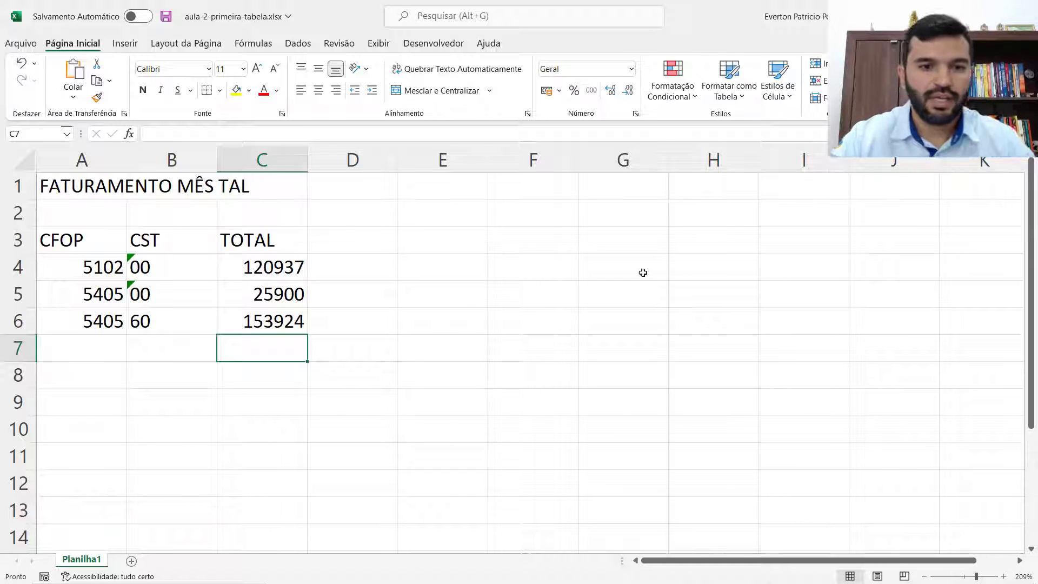
Step: Merge and center the title FATURAMENTO MÊS TAL across cells A1 to C1
left_click(87, 190)
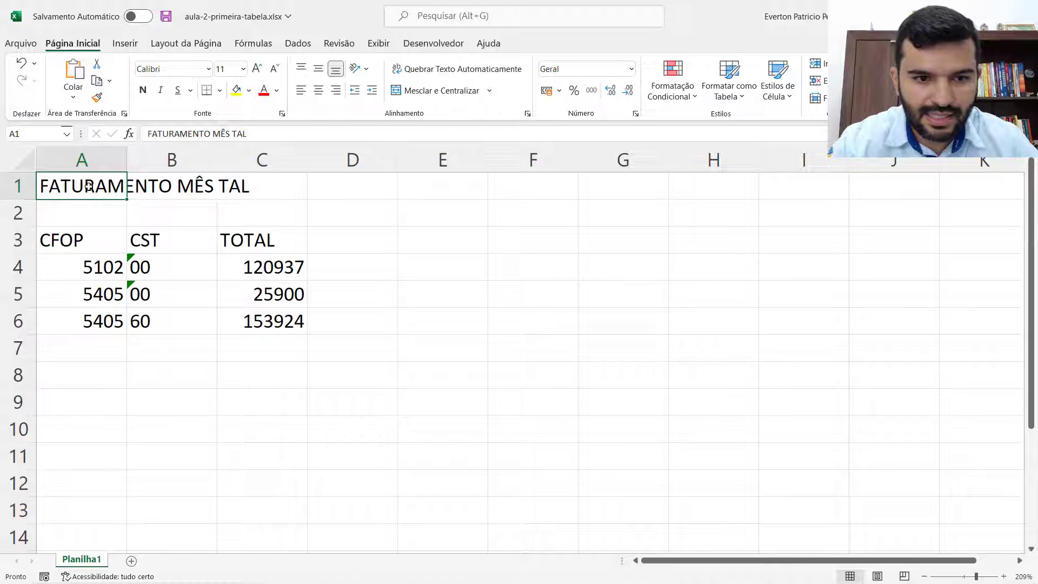
left_click_drag(87, 191, 262, 185)
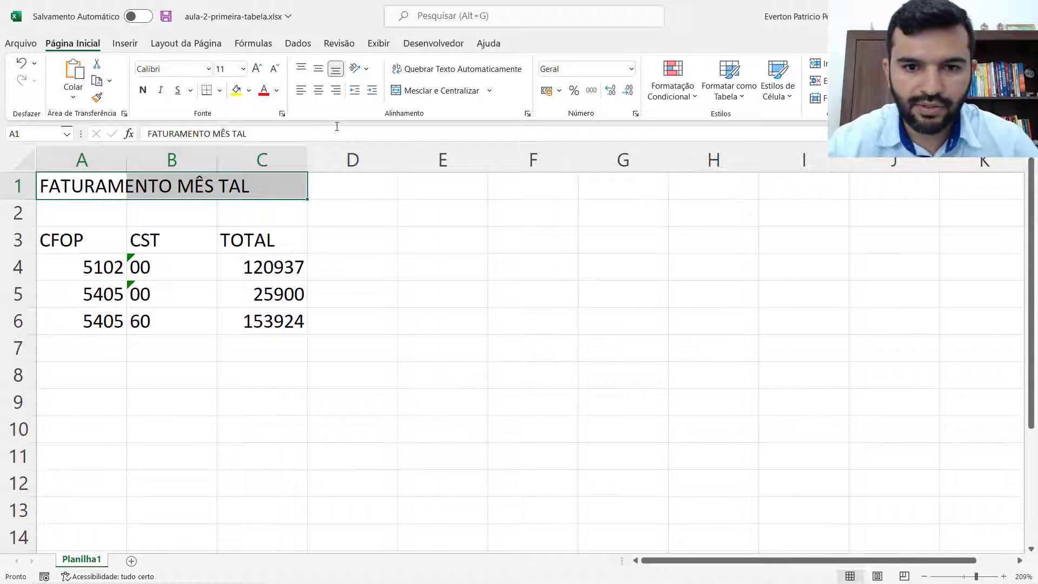
left_click(412, 93)
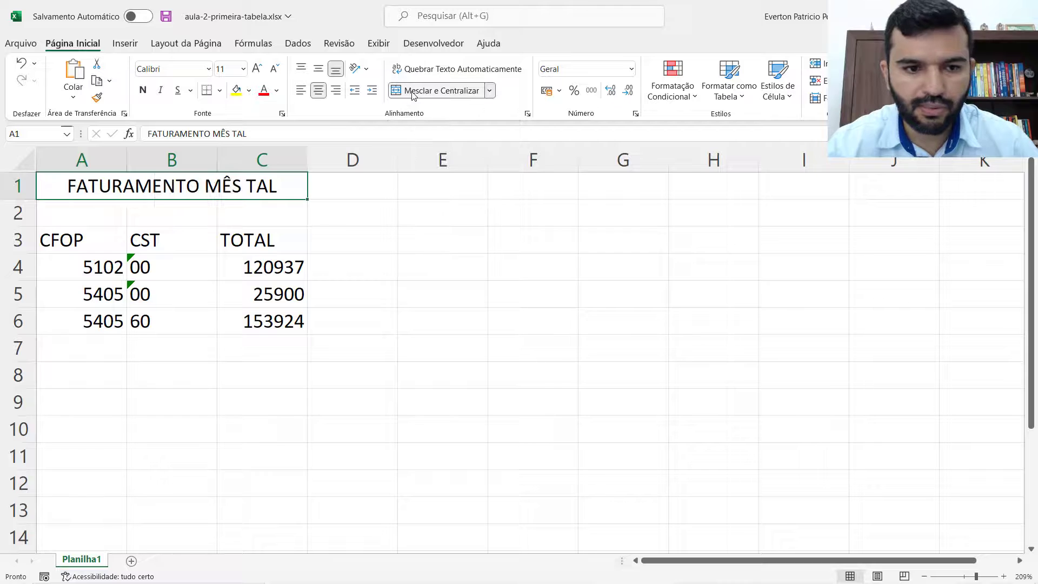
left_click(414, 267)
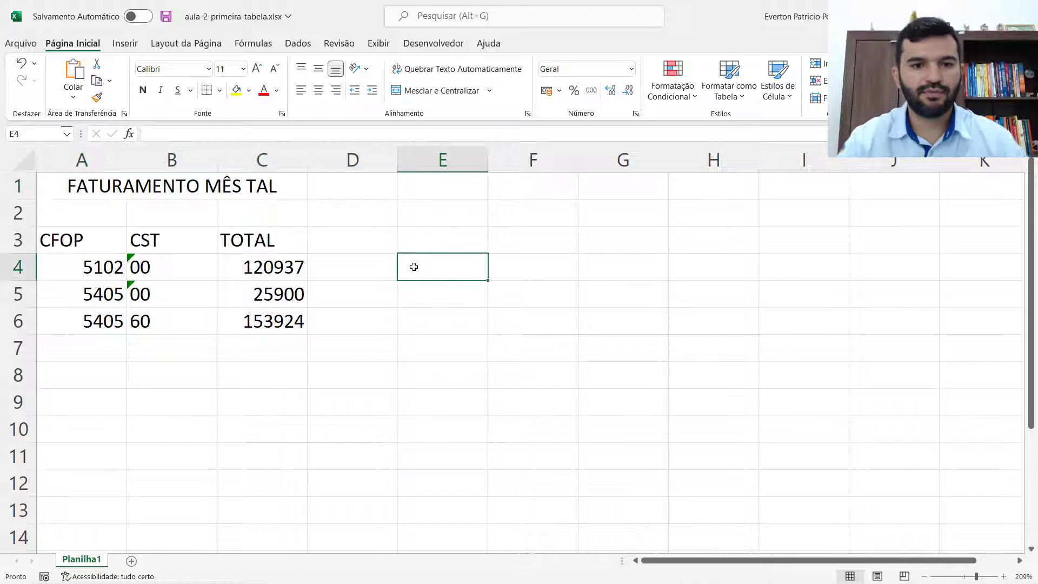
left_click(238, 193)
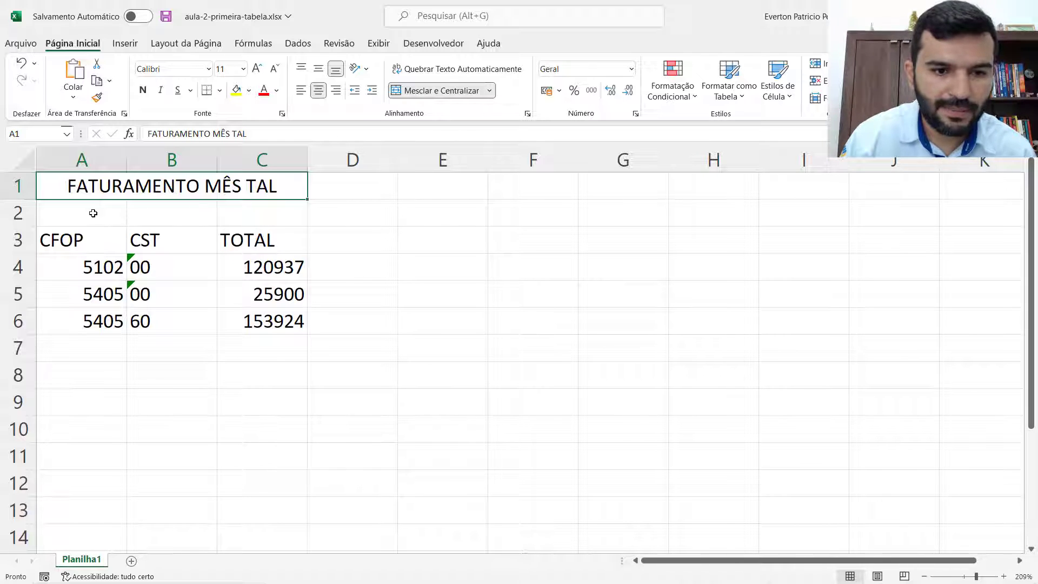
Step: Merge and center the blank row beneath the title across cells A2 to C2
left_click_drag(105, 213, 250, 212)
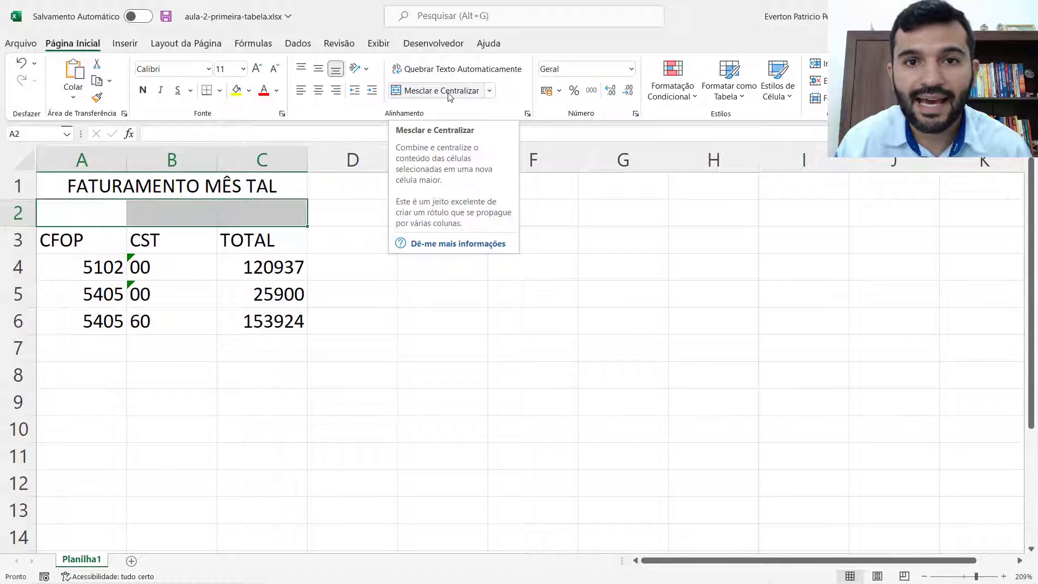
left_click(397, 92)
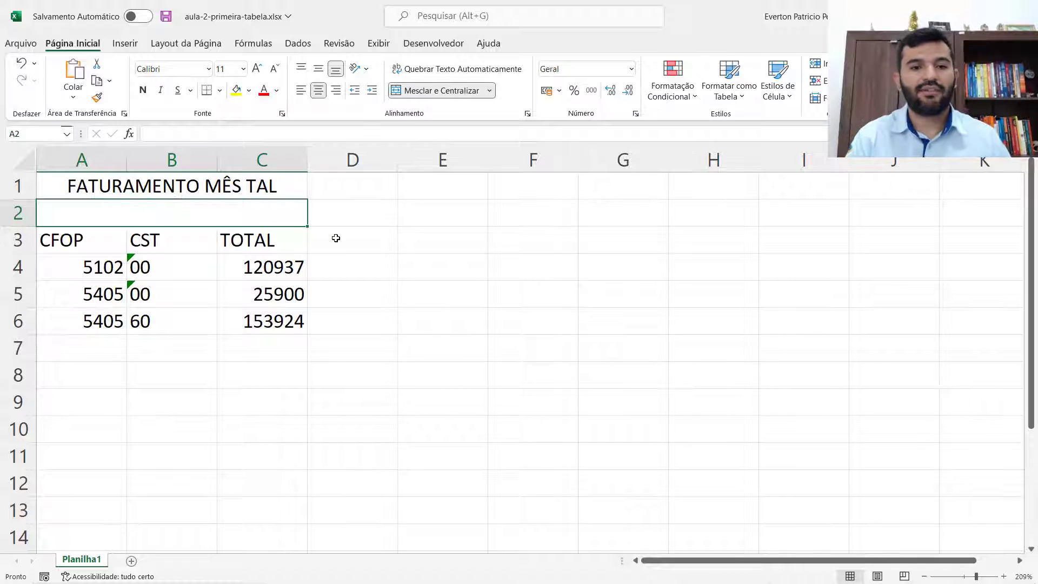
left_click(245, 187)
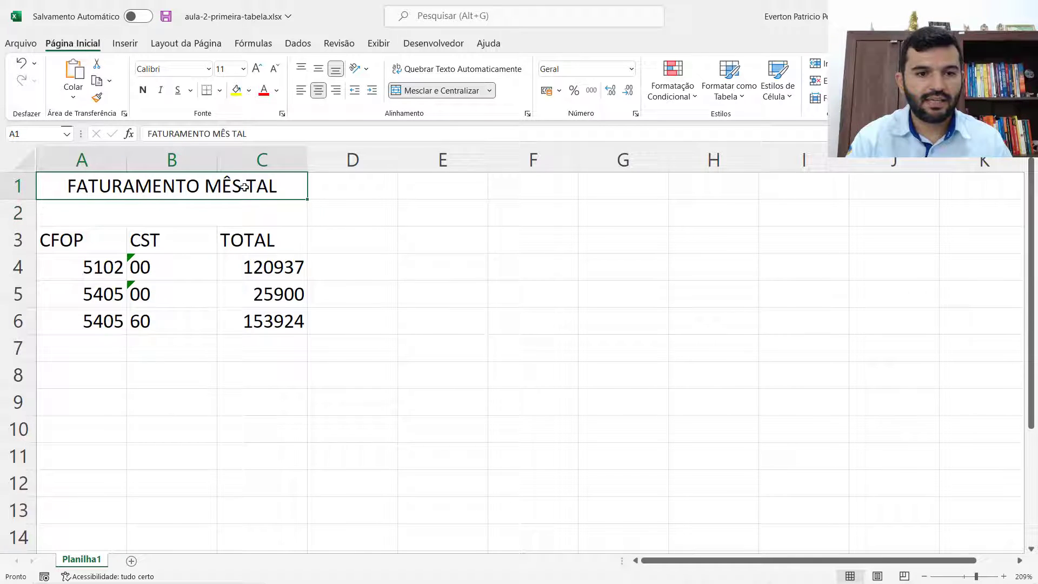
left_click(238, 216)
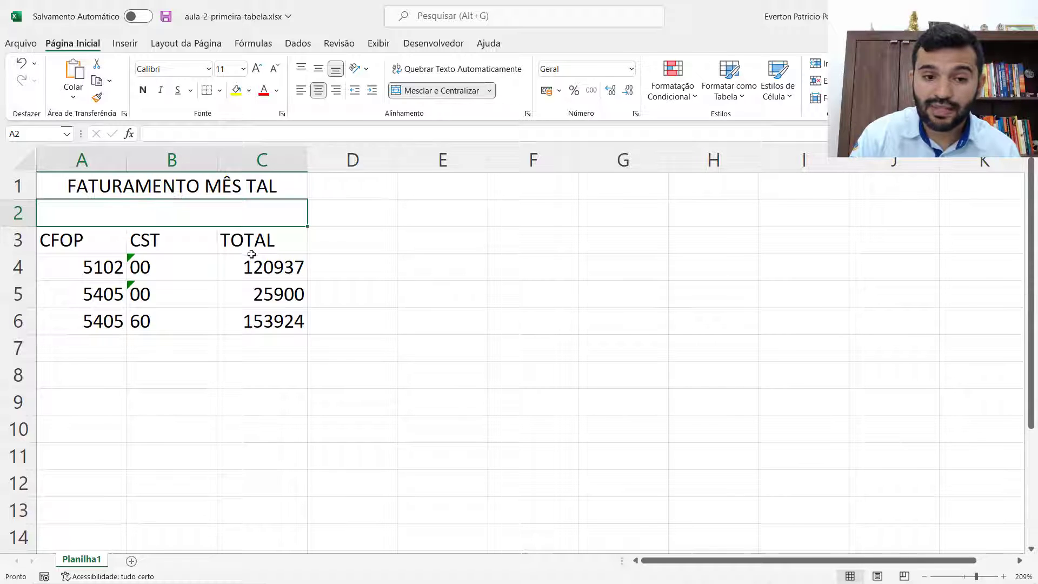
left_click(95, 241)
left_click_drag(119, 246, 292, 327)
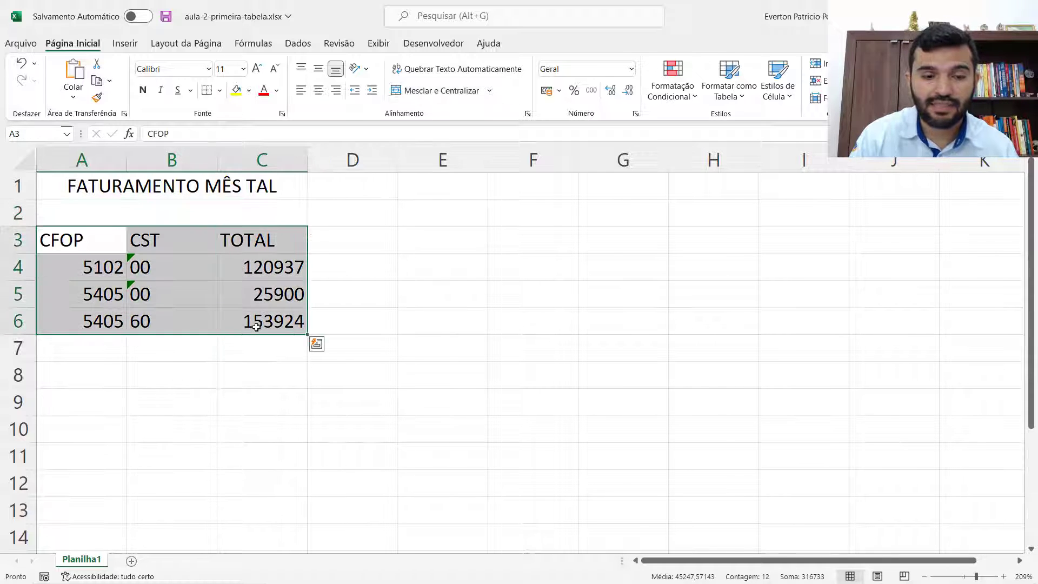
left_click(260, 390)
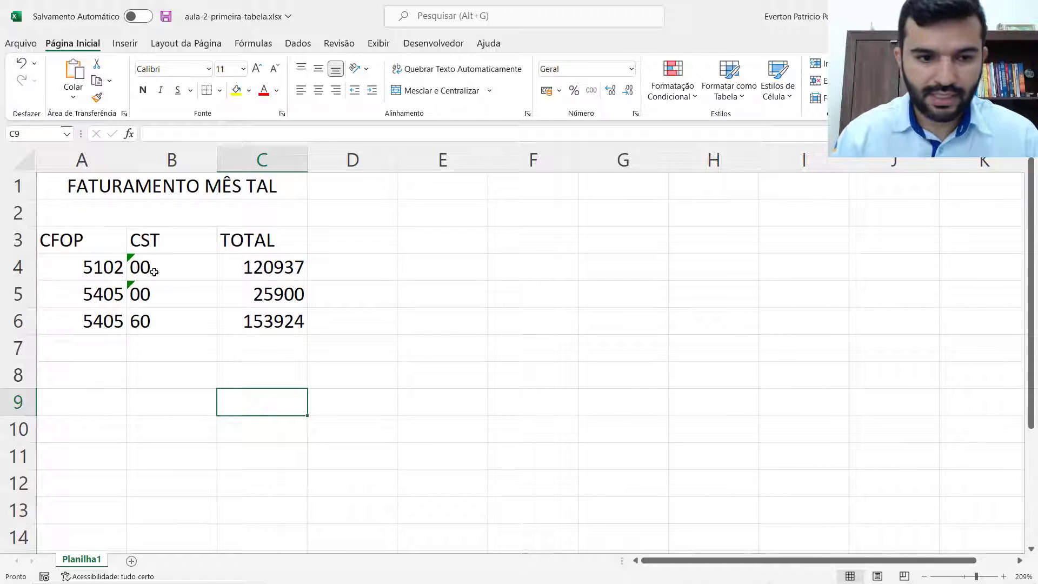
Step: Center the column headers CFOP, CST and TOTAL in cells A3 to C3
left_click(99, 244)
left_click_drag(99, 243, 227, 248)
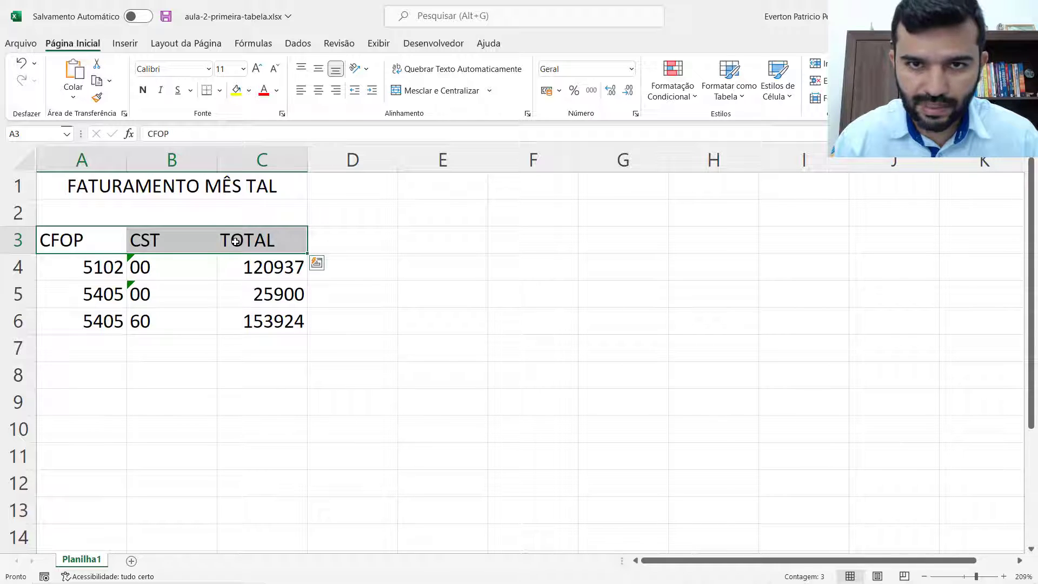
left_click(319, 92)
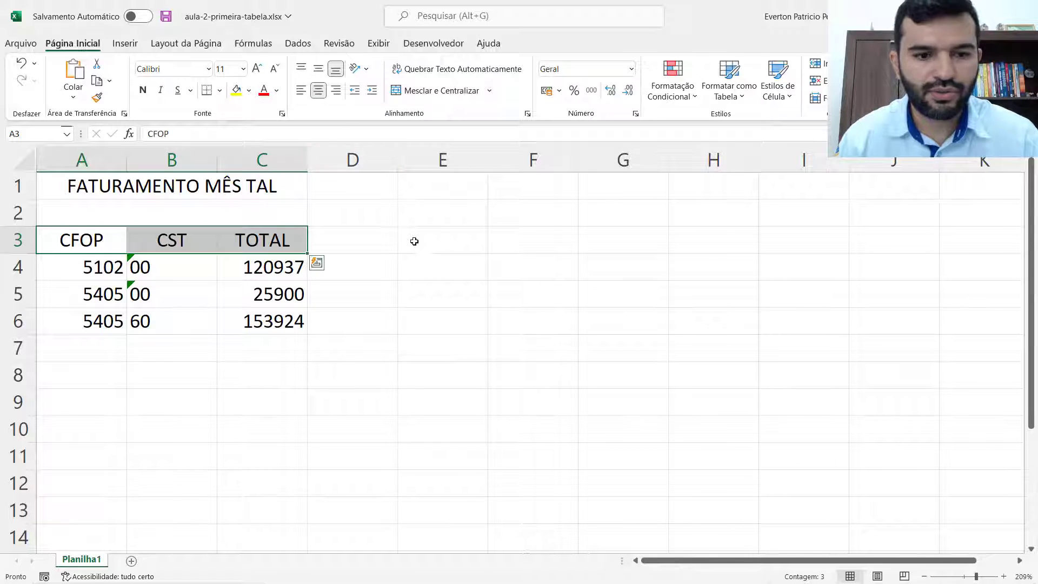
Step: Apply a bottom border (Borda Inferior) to the whole table range A1 to C6
left_click(226, 186)
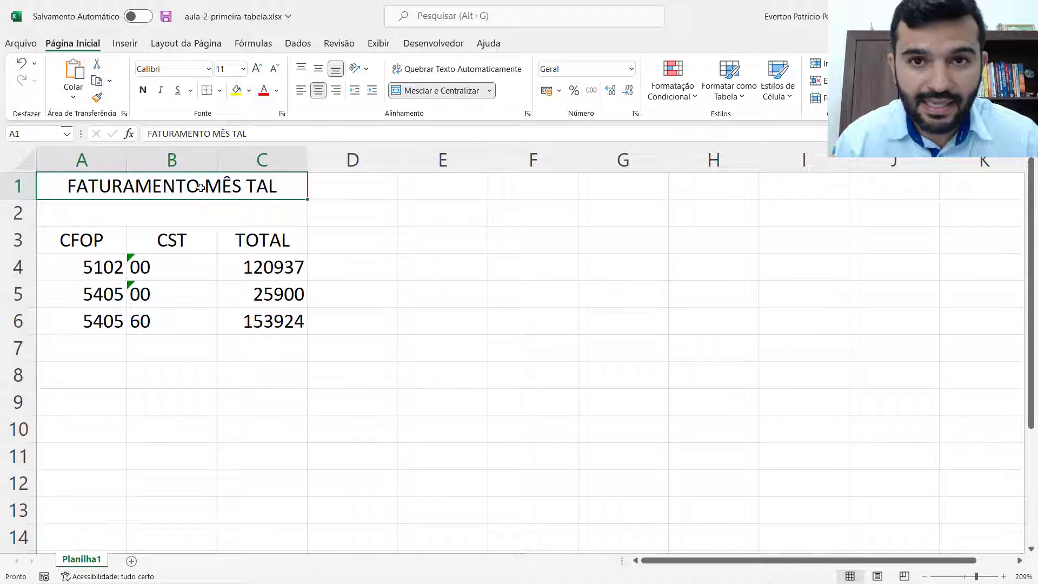
left_click_drag(200, 188, 206, 324)
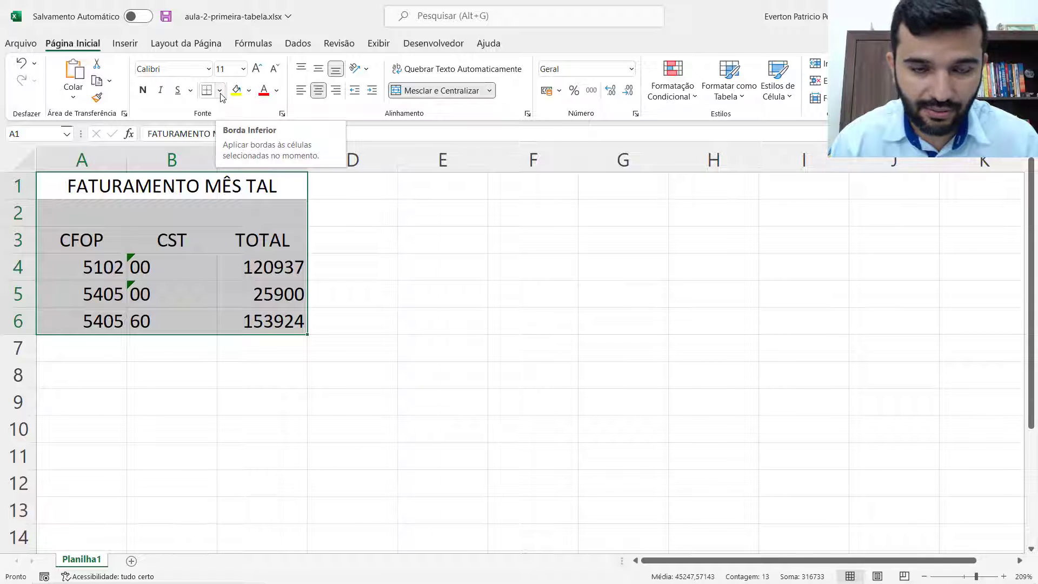
left_click(220, 91)
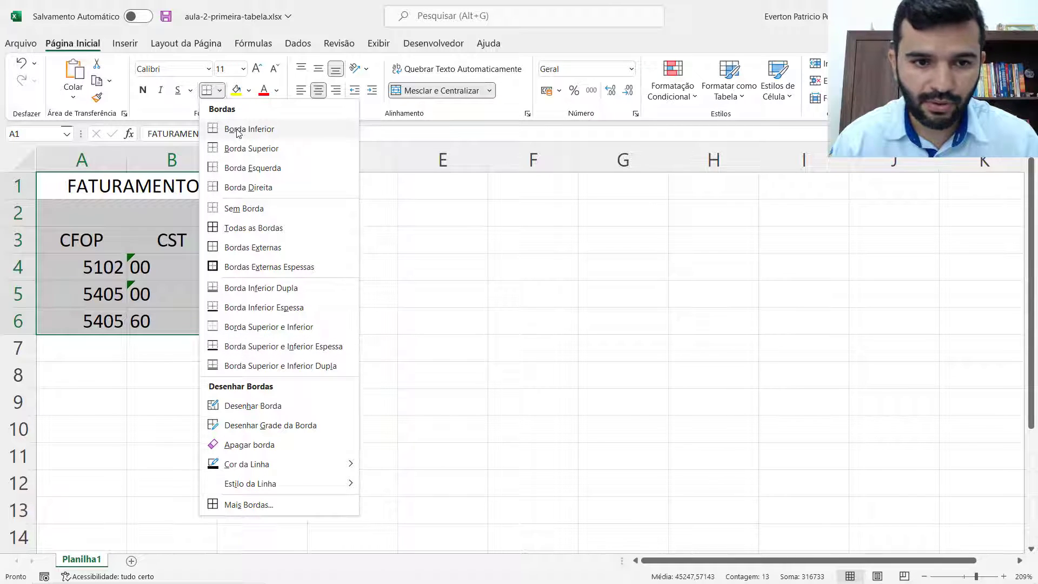
left_click(277, 132)
left_click(365, 286)
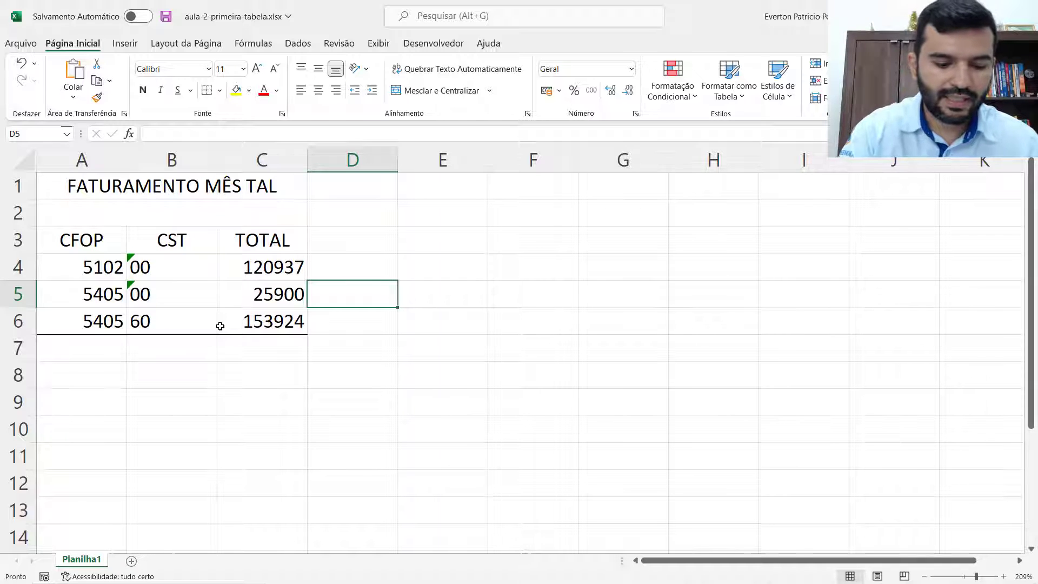
Step: Apply outside borders (Bordas Externas) around the whole table in cells A1 to C6
key("ctrl+a")
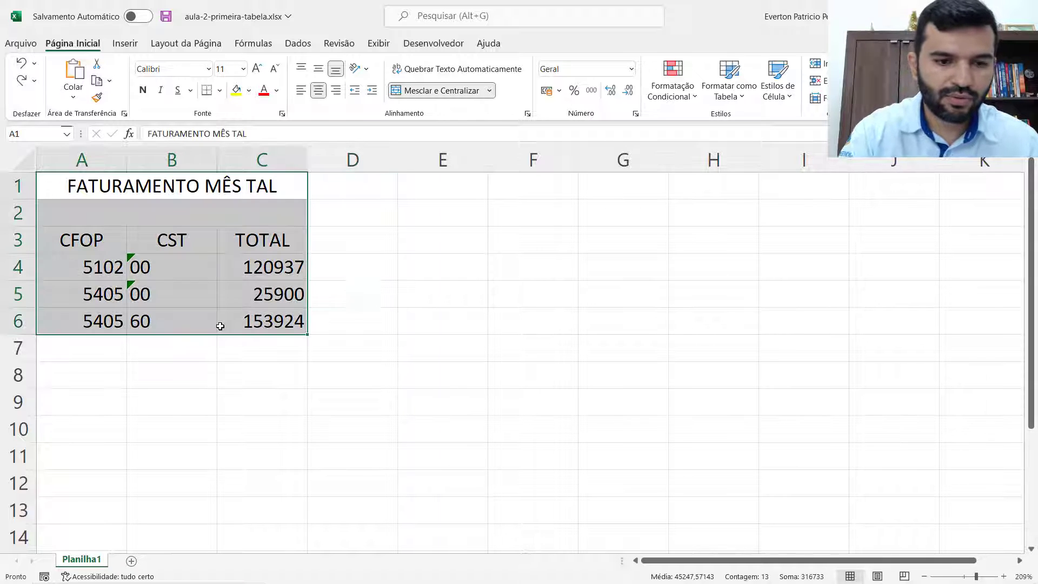
left_click(221, 91)
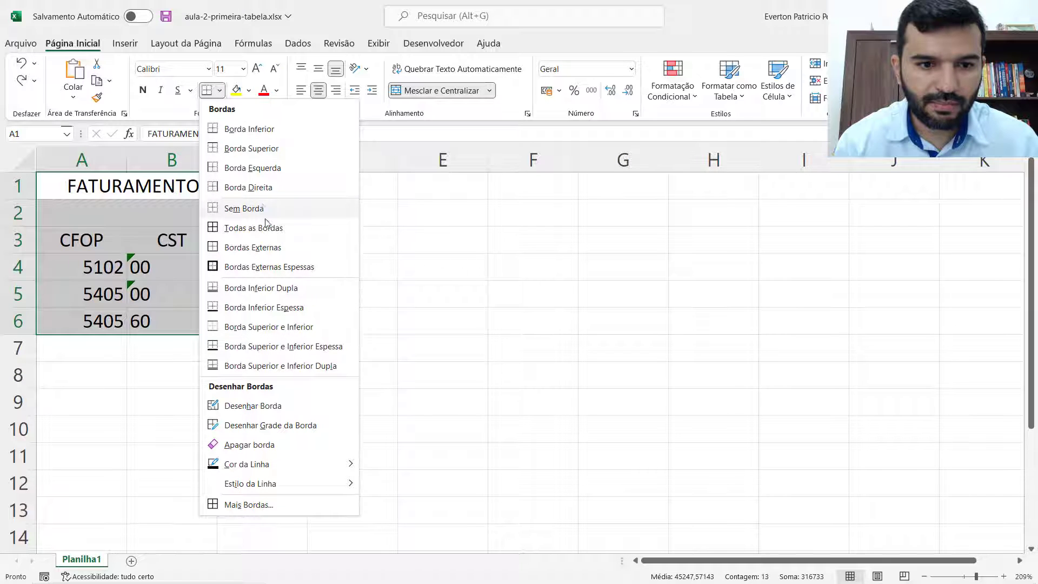
left_click(285, 250)
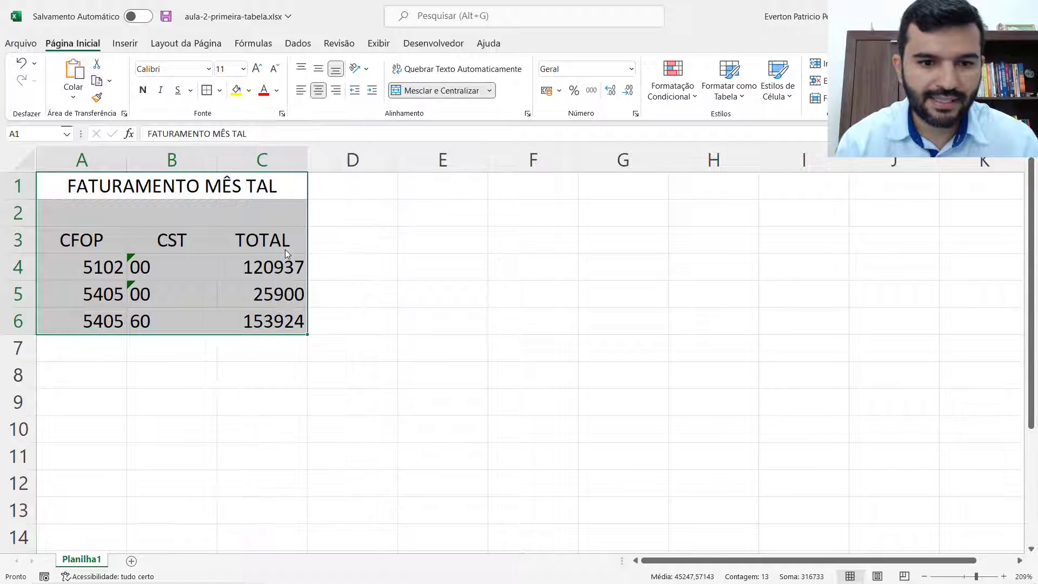
left_click(360, 331)
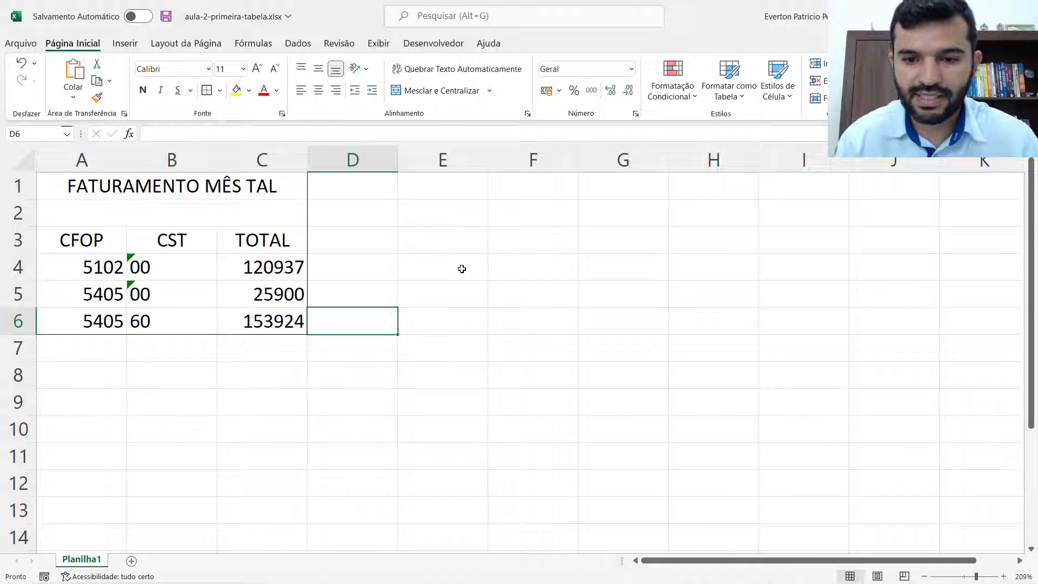
Step: Try outside borders on the blank range E4 to G7, then undo them and the table's outside borders
left_click_drag(464, 269, 646, 345)
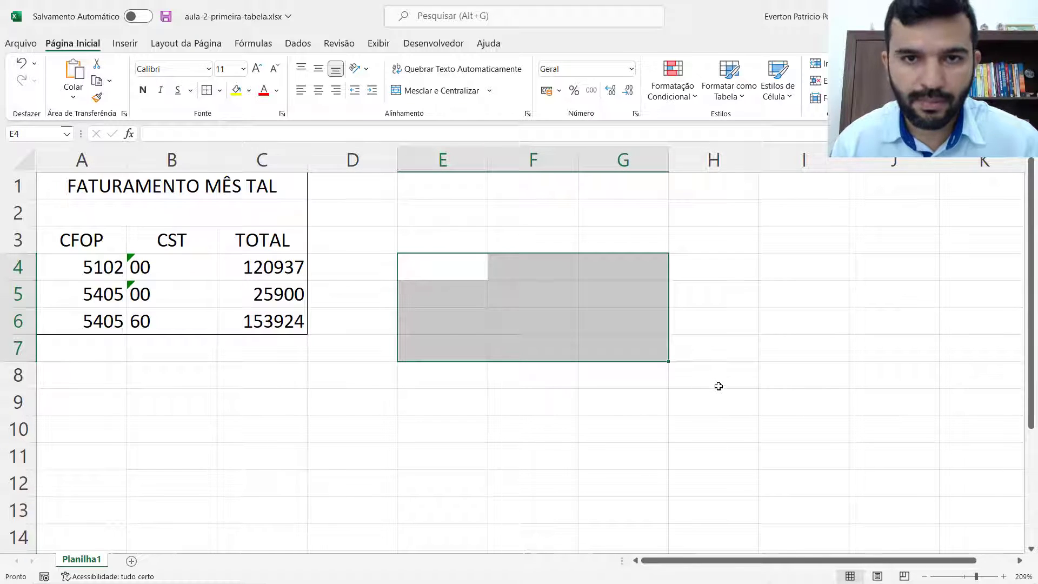
left_click(206, 90)
left_click(491, 213)
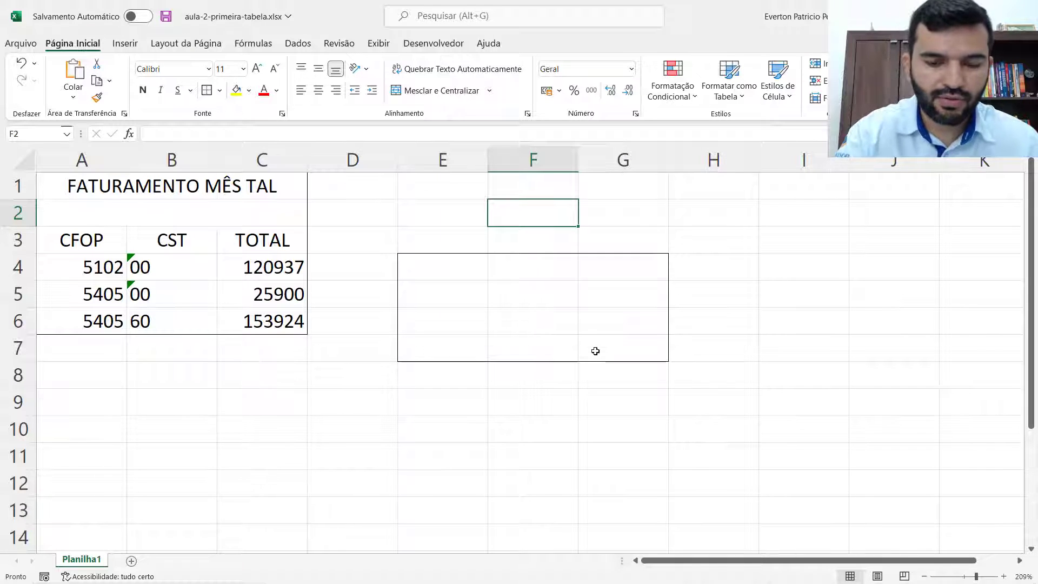
key("ctrl+z")
left_click(540, 426)
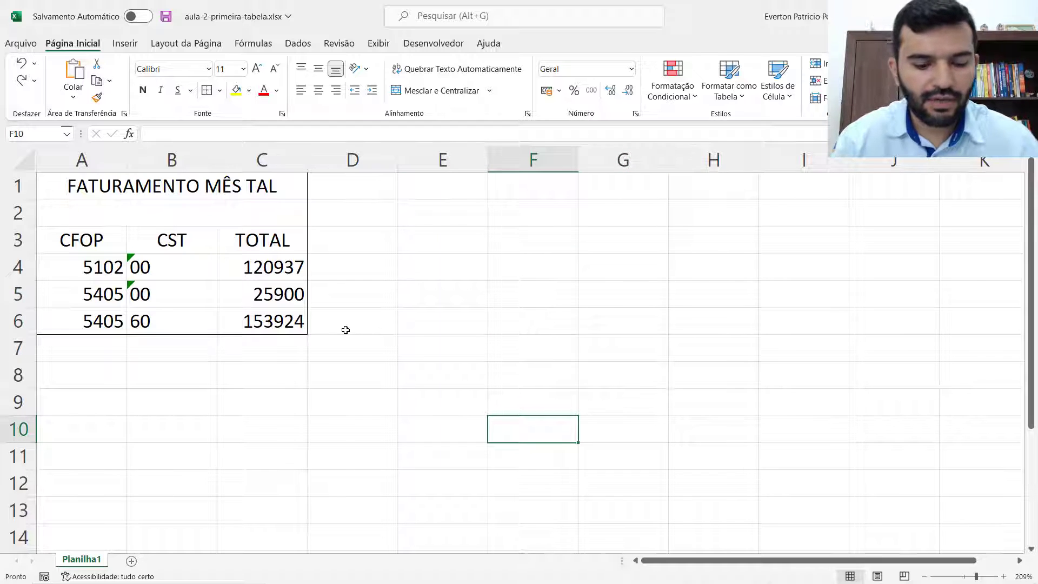
key("ctrl+z")
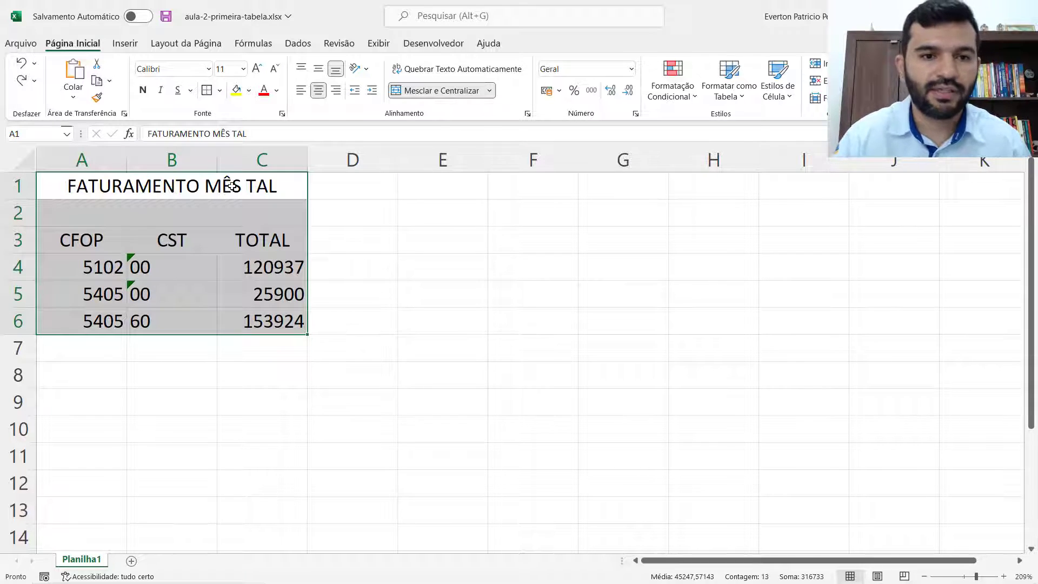
Step: Apply all borders (Todas as Bordas) to the table range A1 to C6
left_click(220, 91)
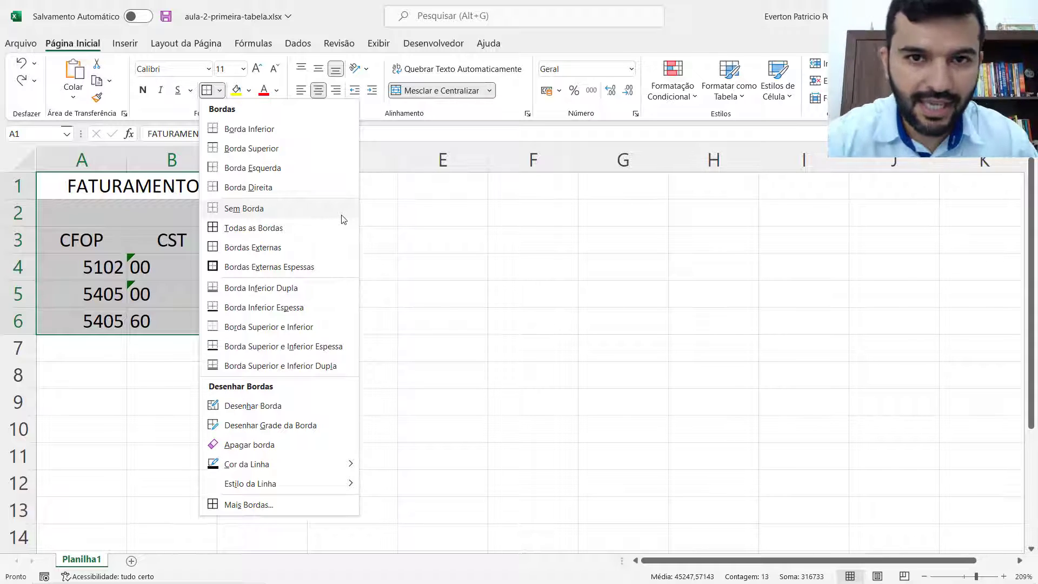
left_click(280, 229)
left_click(480, 255)
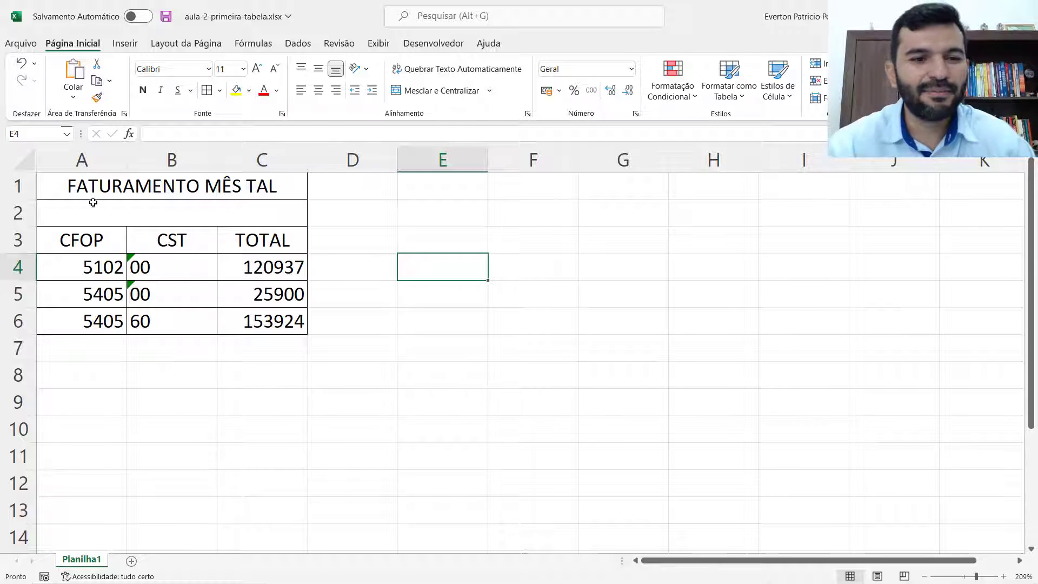
Step: Fill the merged title cell and the header cells A3 to C3 with the standard orange color
left_click(100, 188)
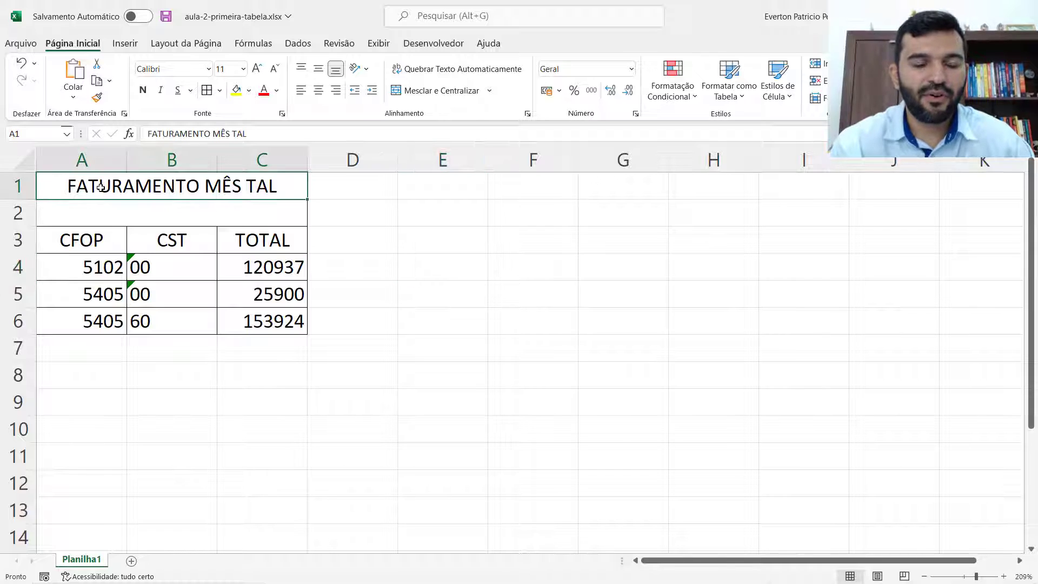
left_click(248, 90)
left_click(257, 217)
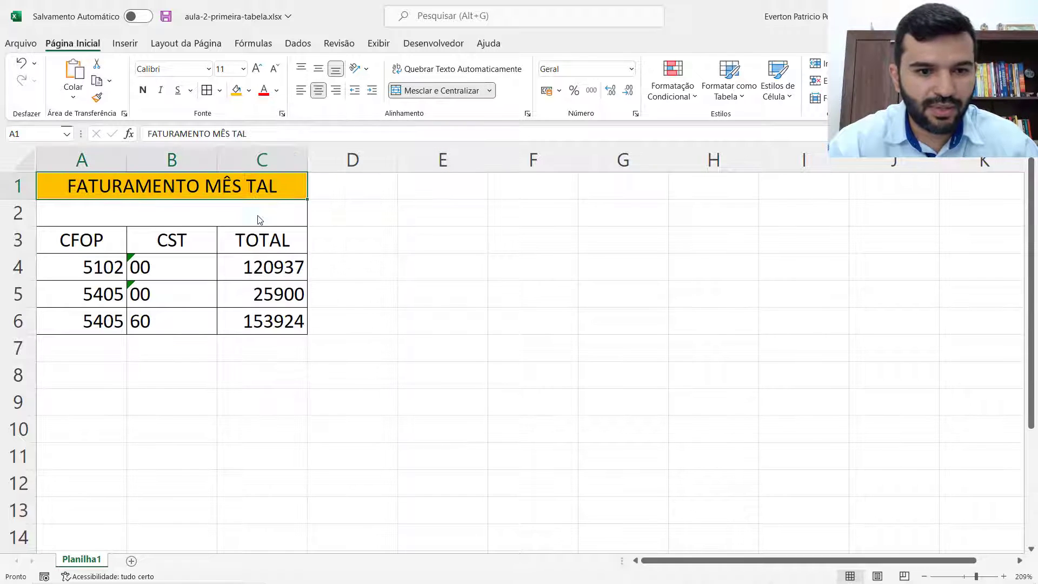
left_click_drag(103, 242, 247, 238)
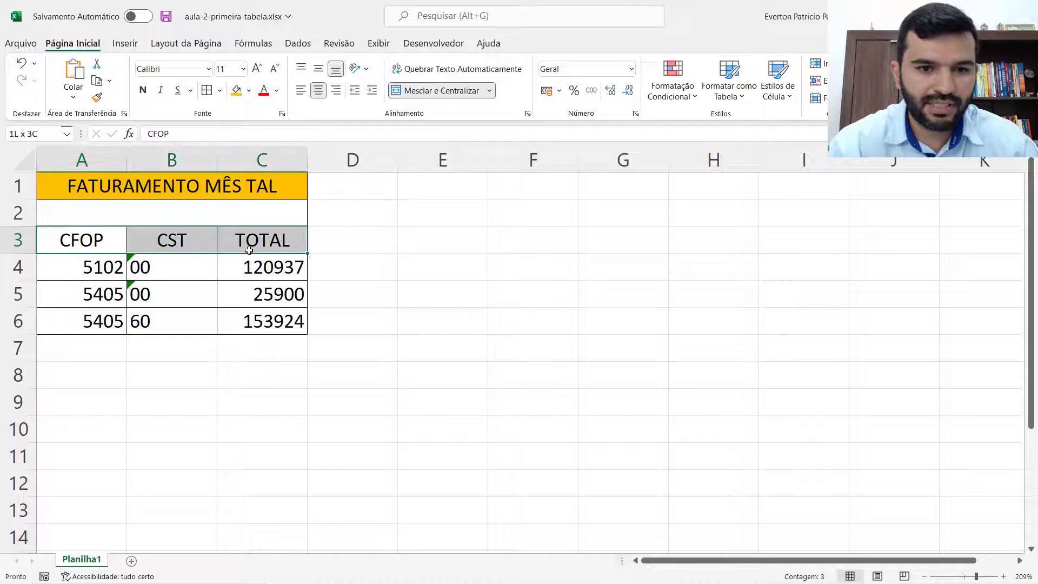
left_click(237, 90)
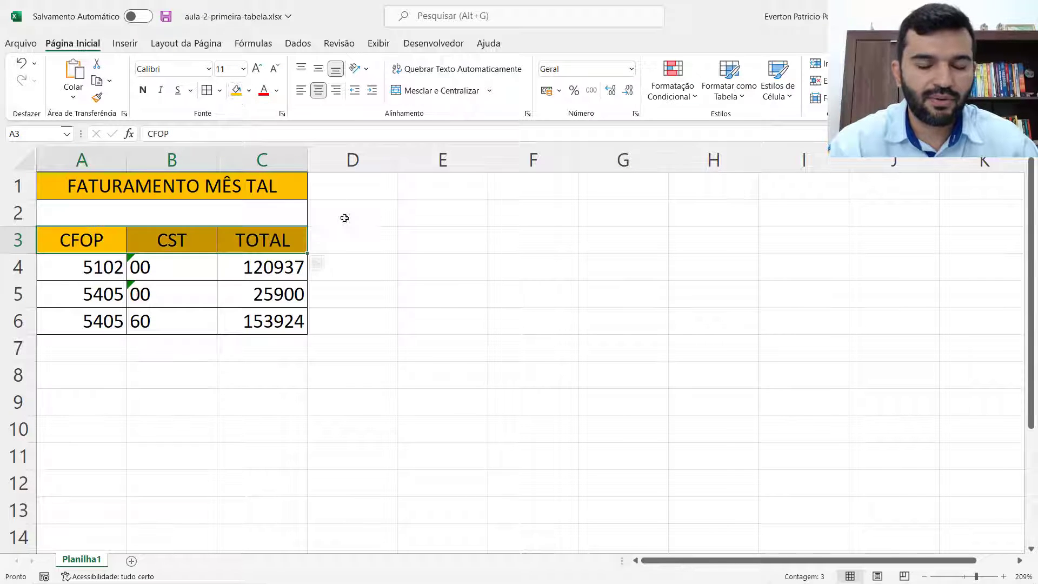
left_click(362, 234)
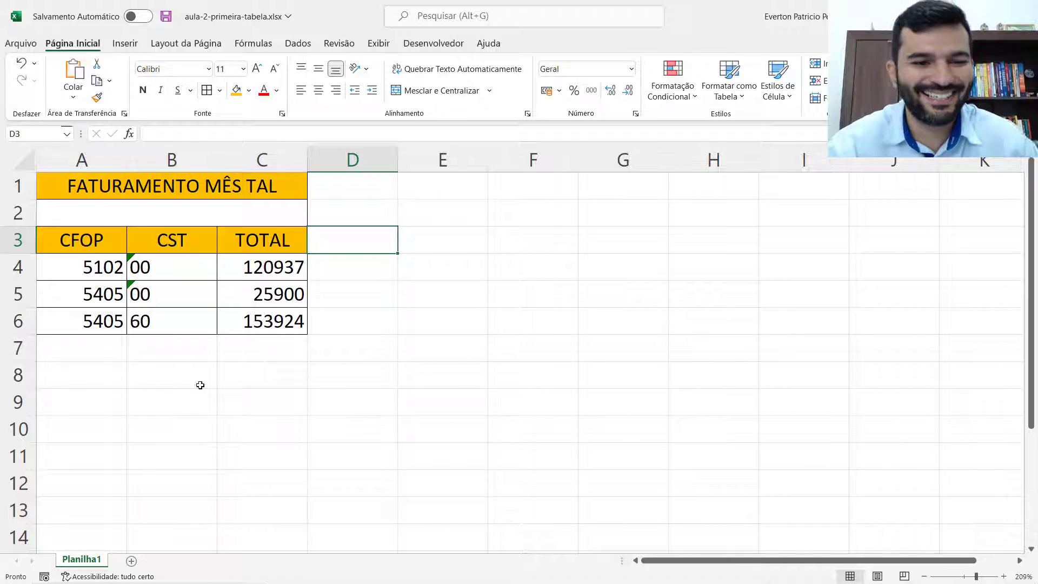
Step: Try a light blue fill on the CFOP codes in cells A4 to A6 and undo it
left_click_drag(96, 271, 96, 323)
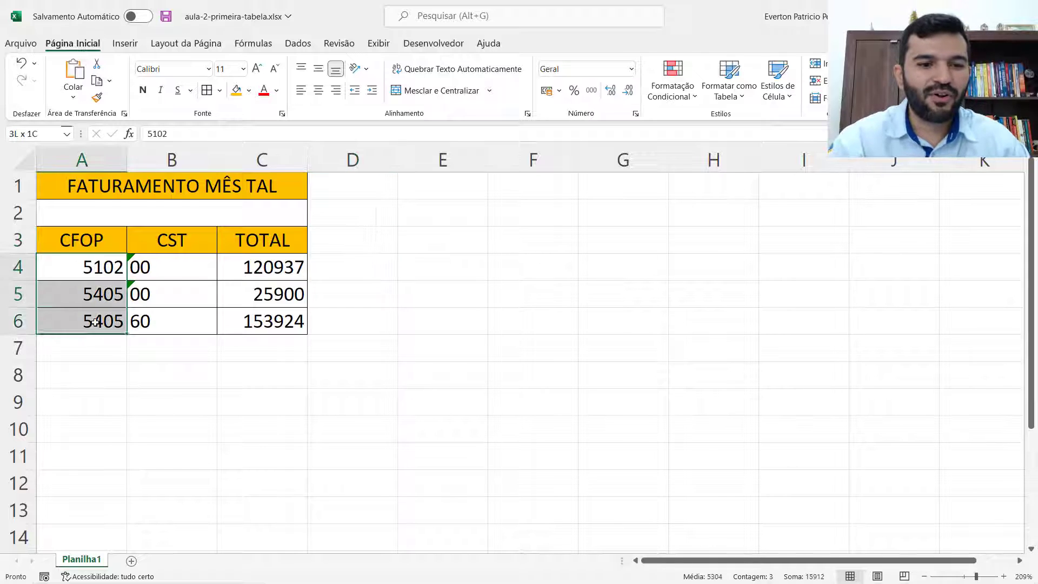
left_click(249, 90)
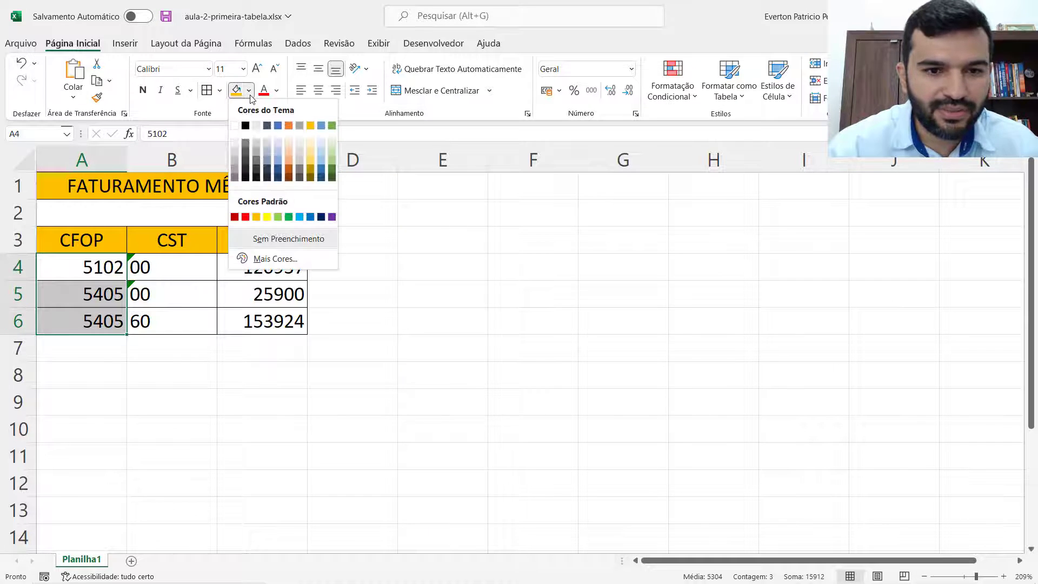
left_click(278, 154)
left_click(450, 312)
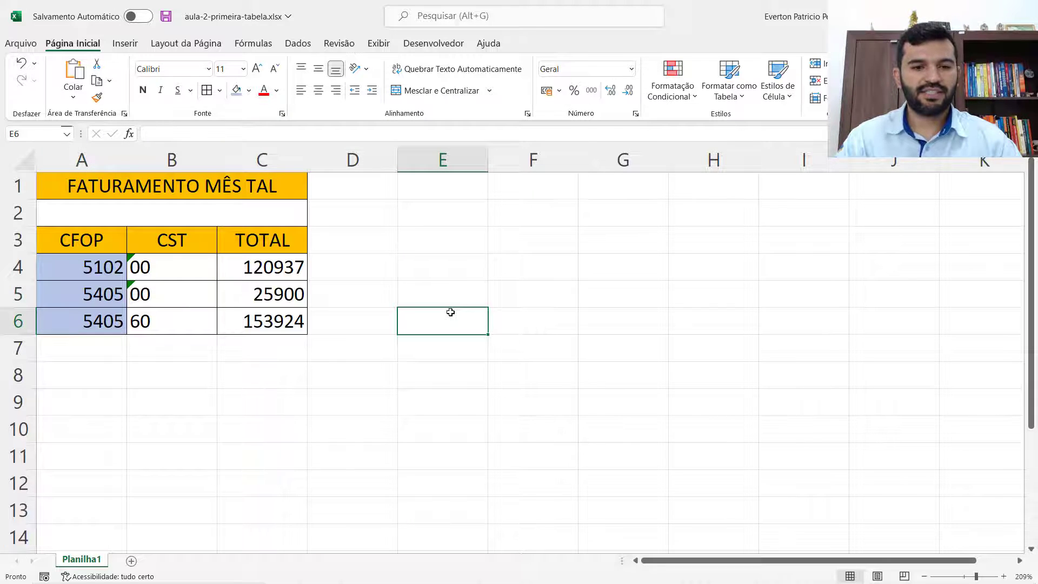
key("ctrl+z")
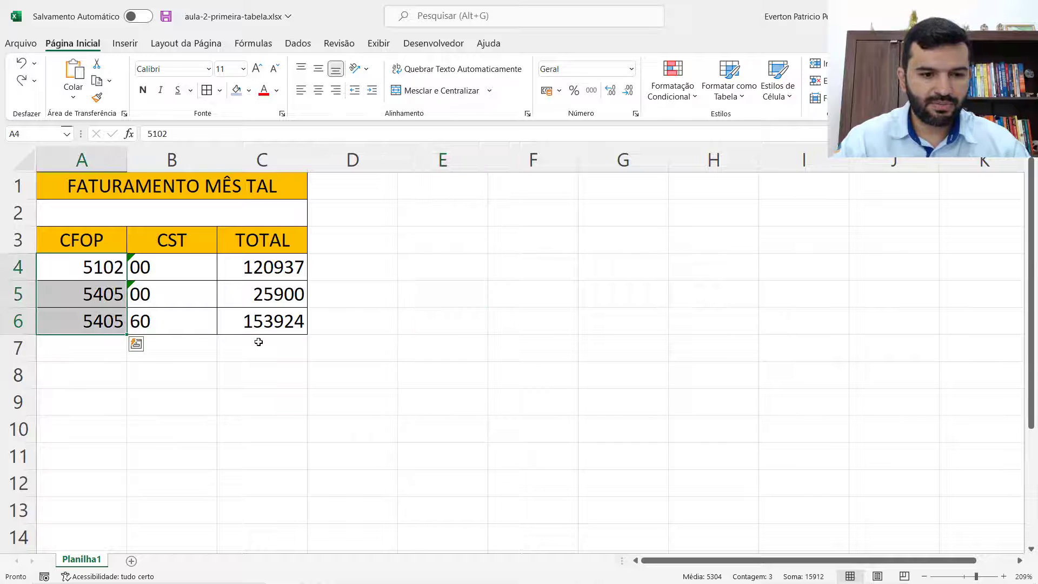
Step: Center the contents of the data cells A4 to C6
left_click(258, 341)
left_click_drag(98, 263, 264, 324)
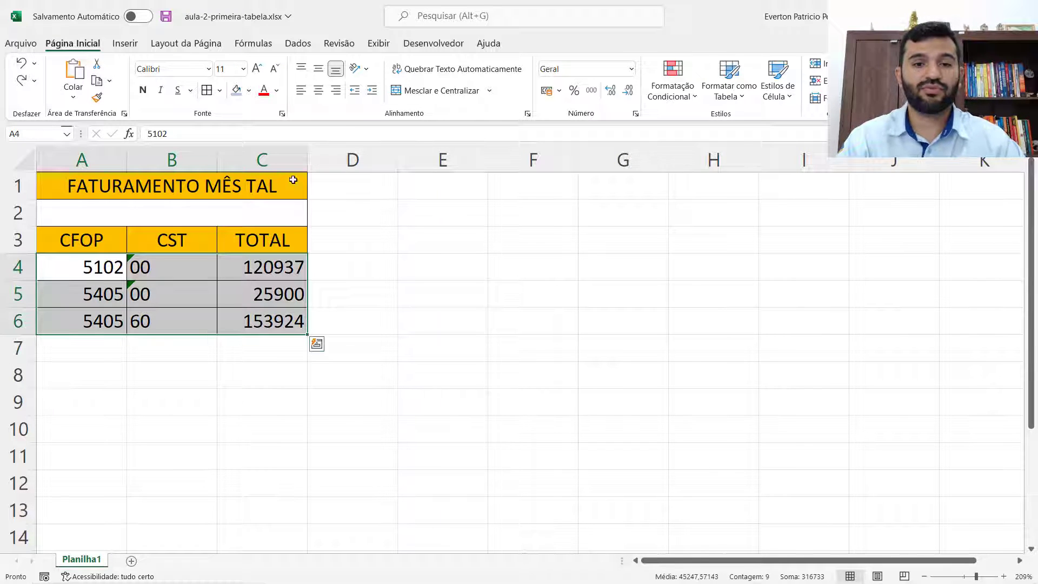
left_click(318, 91)
left_click(400, 280)
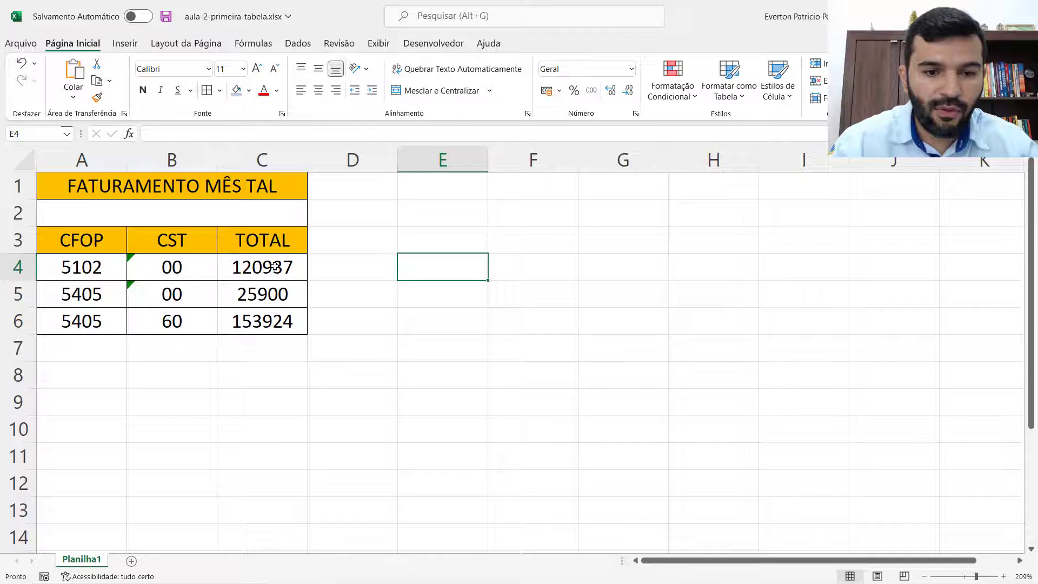
Step: Apply the accounting format (Contábil) in R$ to the totals in cells C4 to C6
left_click_drag(275, 267, 285, 323)
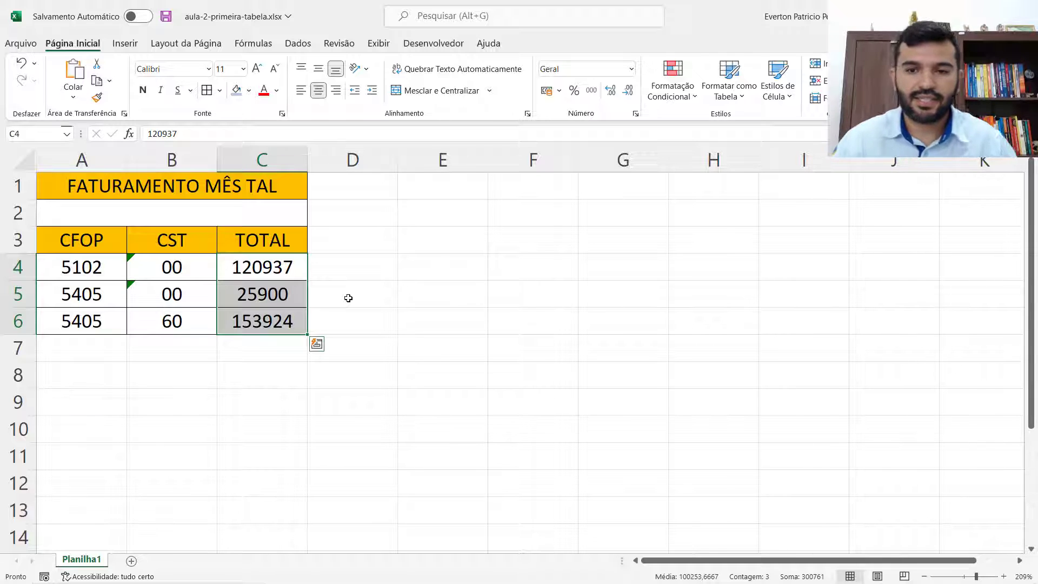
left_click(546, 92)
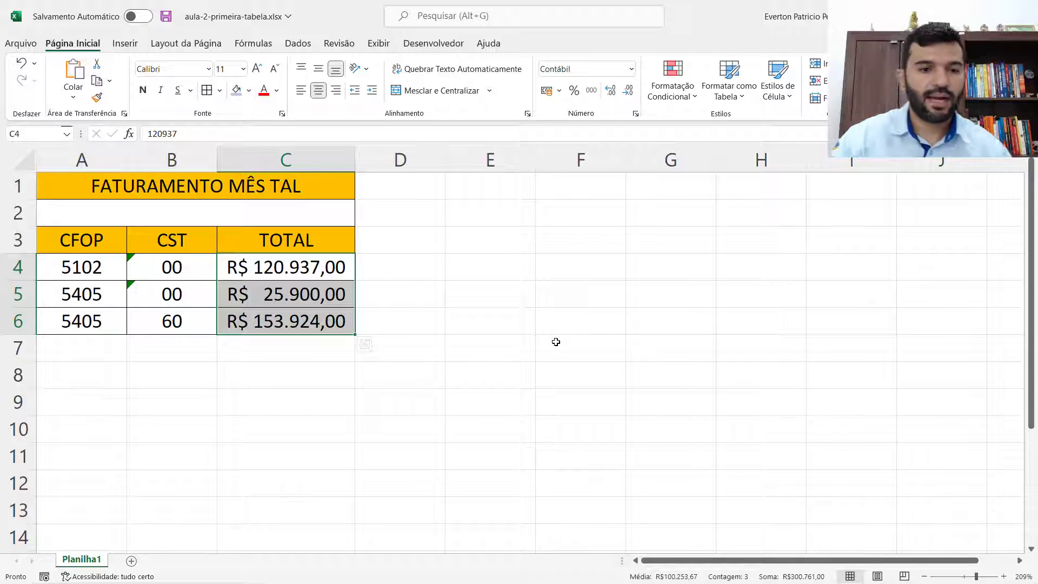
Step: Narrow the CFOP column A to a width of 4,56 (48 pixels)
left_click(446, 365)
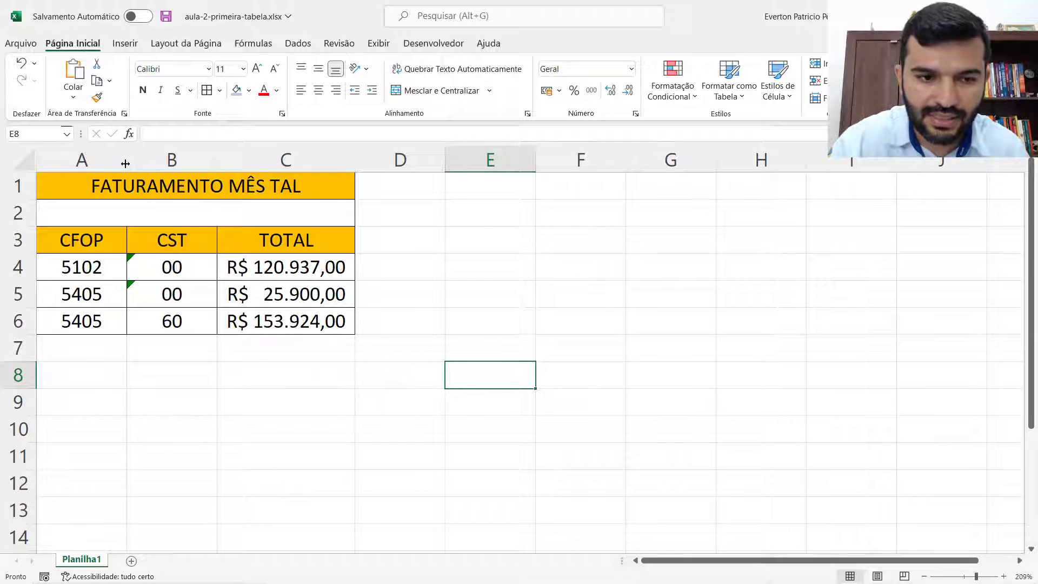
left_click_drag(125, 163, 91, 162)
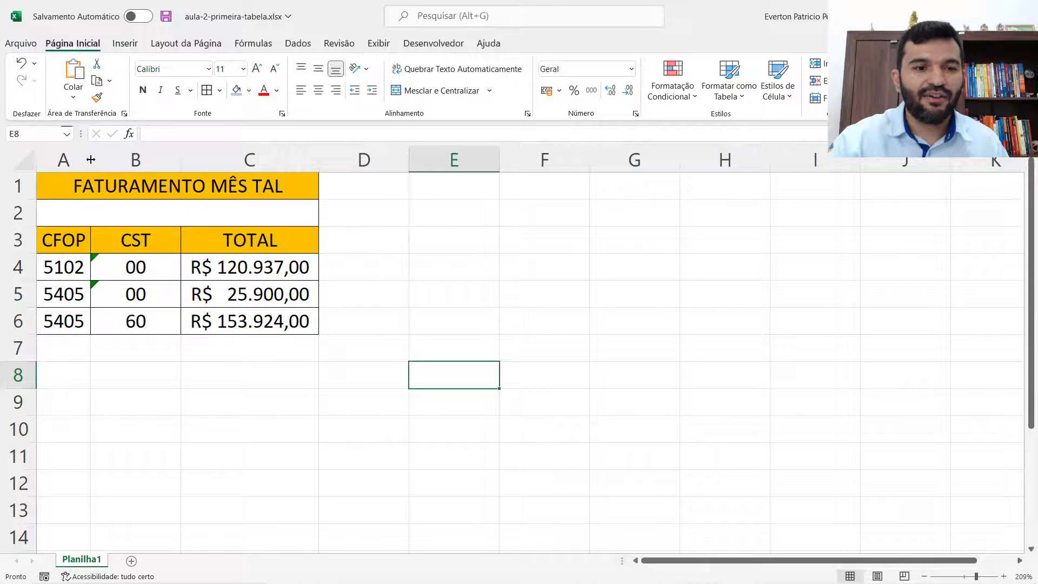
left_click_drag(91, 159, 91, 159)
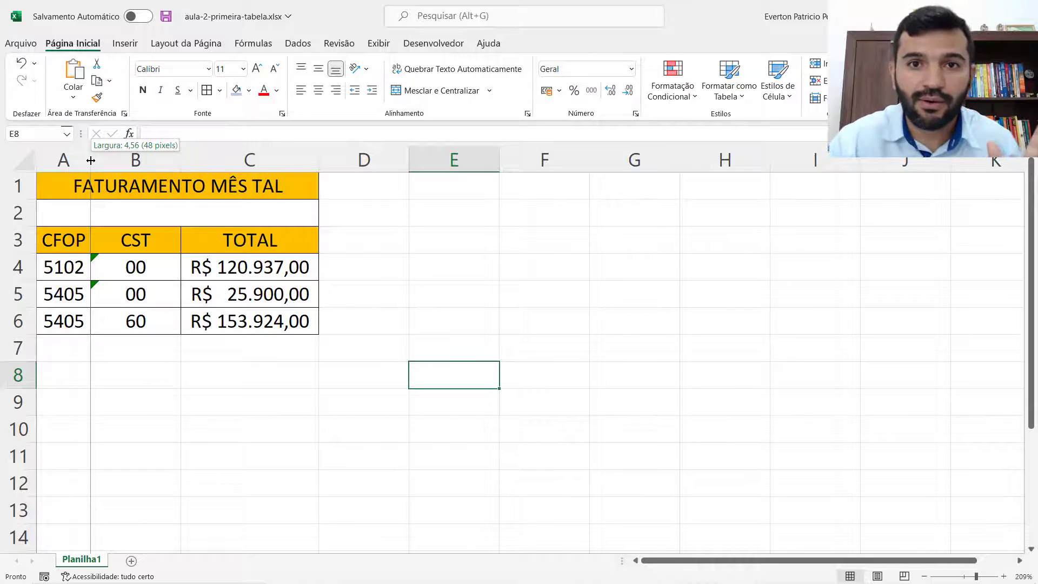
left_click_drag(91, 160, 90, 160)
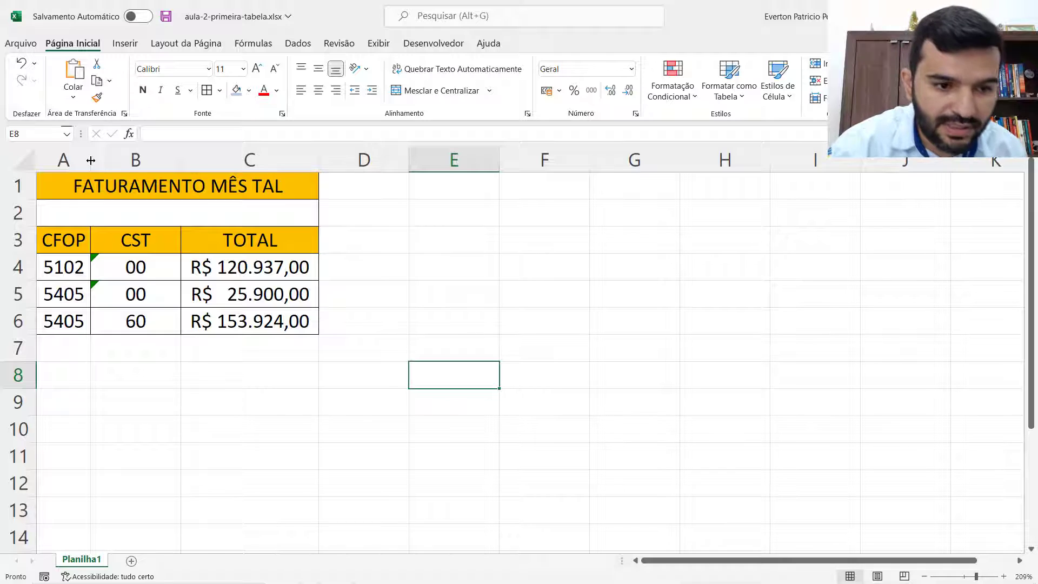
left_click_drag(90, 160, 90, 160)
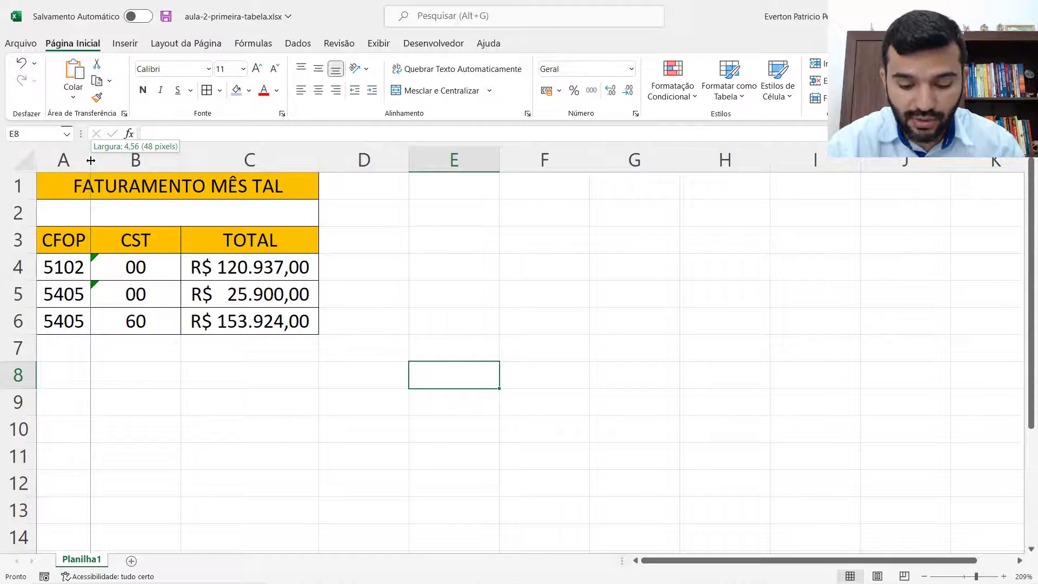
Step: Widen the CFOP column A and the TOTAL column C slightly beyond the width of their contents
left_click_drag(91, 160, 138, 163)
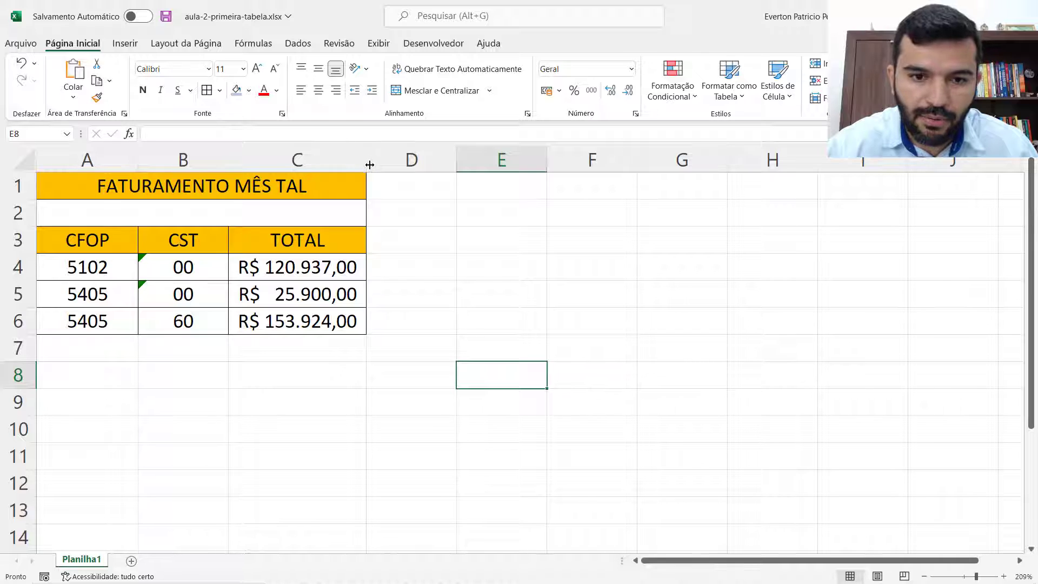
left_click_drag(370, 164, 401, 169)
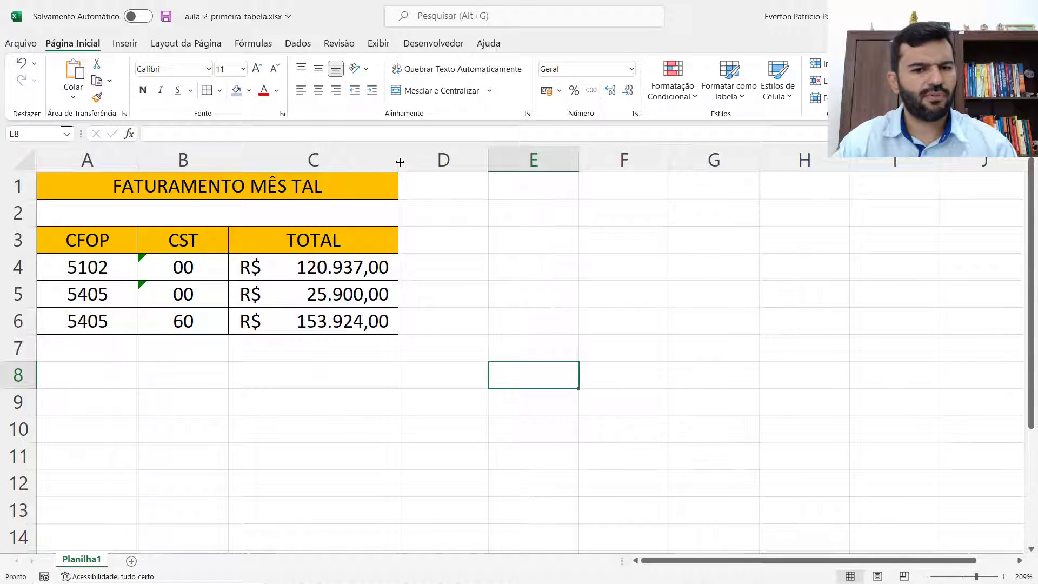
left_click_drag(401, 167, 375, 165)
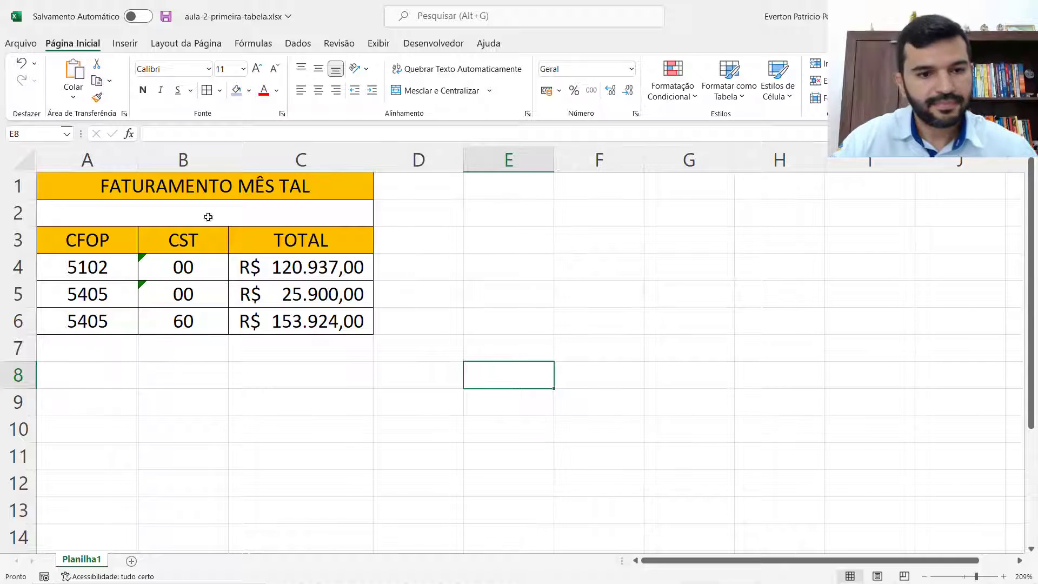
Step: Examine the CFOP codes with their matching CST and TOTAL values in rows 4 and 5, cell by cell
left_click(115, 254)
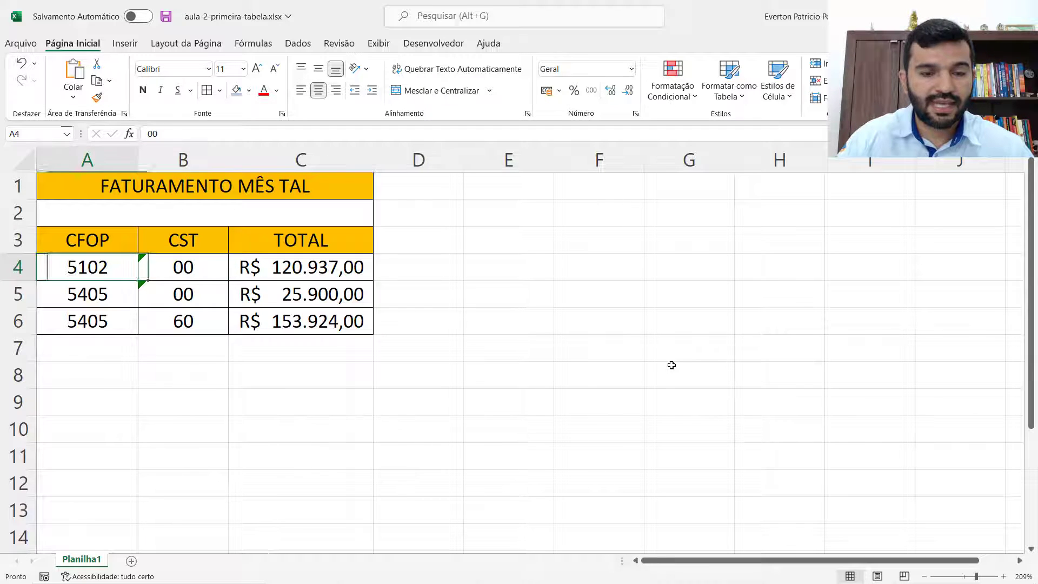
key("Right")
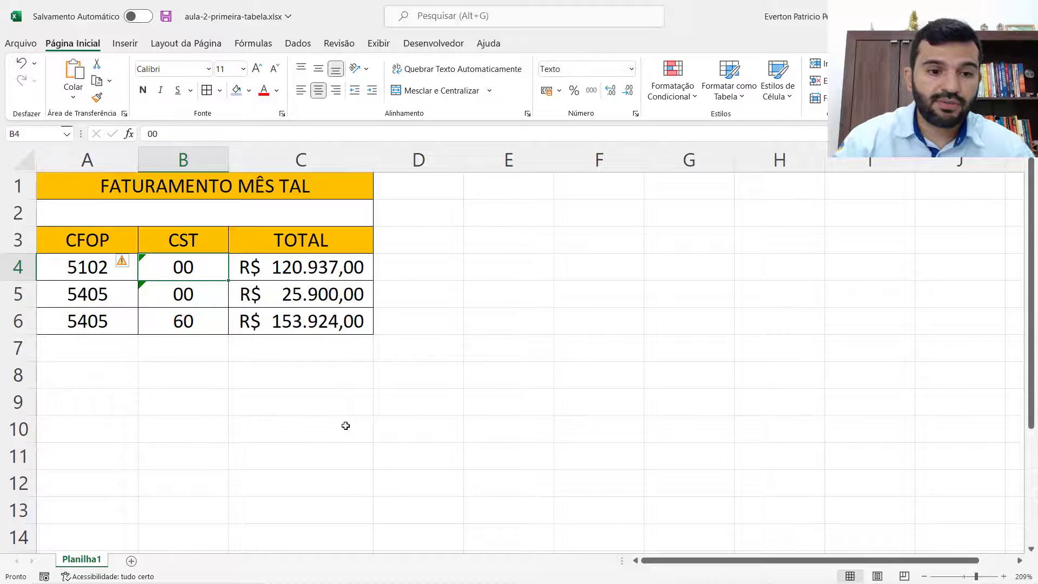
key("Left")
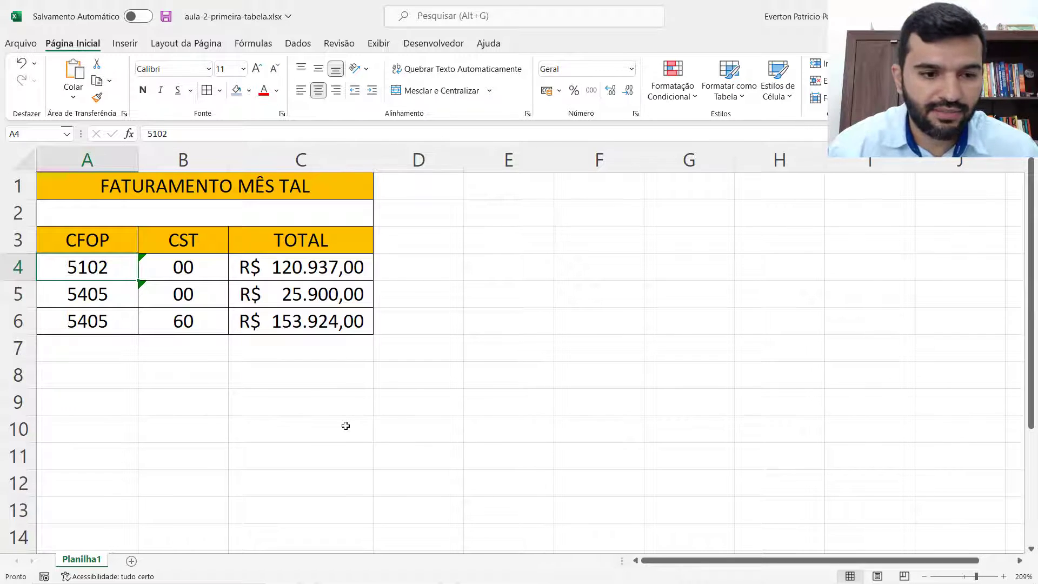
key("Down")
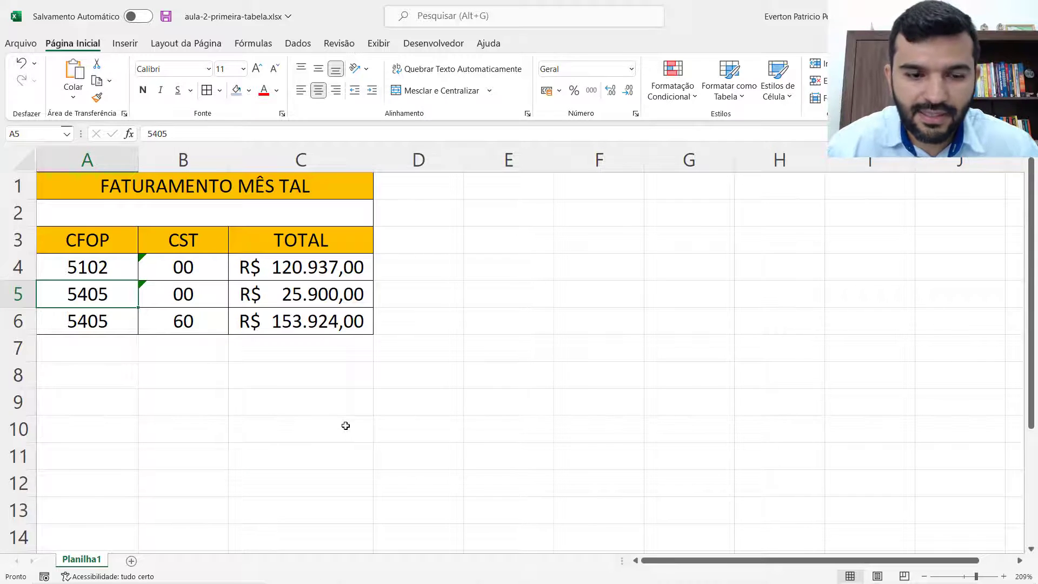
key("Right")
key("Left")
key("Right")
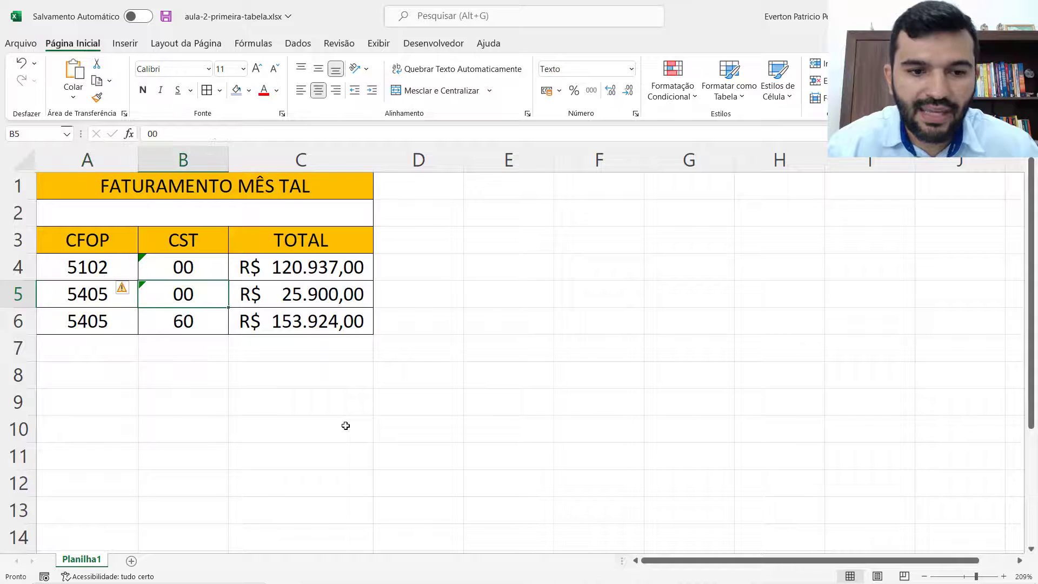
key("Right")
key("Left")
key("Left")
key("Right")
key("Left")
key("Right")
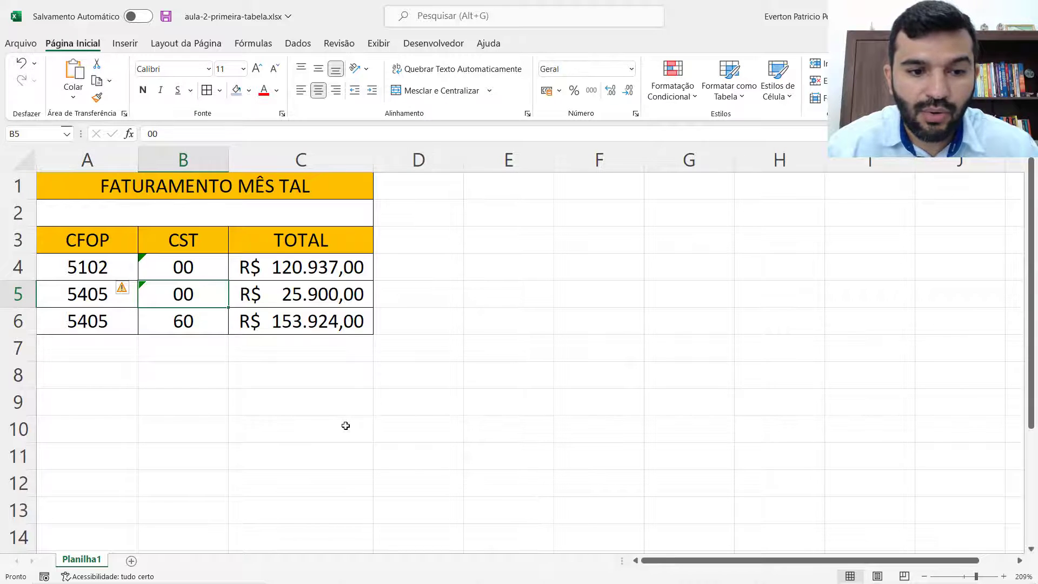
key("Left")
key("Right")
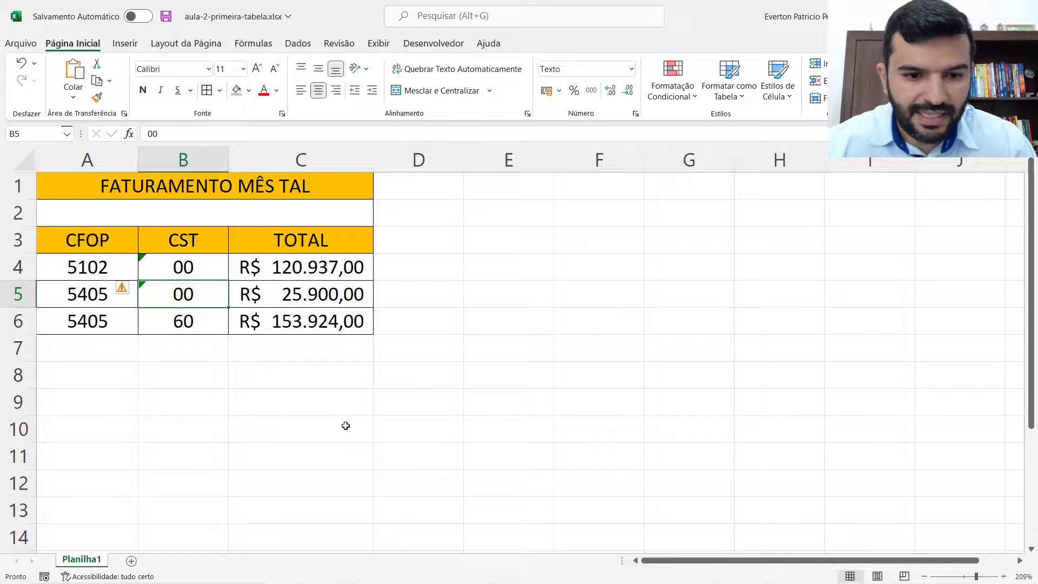
key("Right")
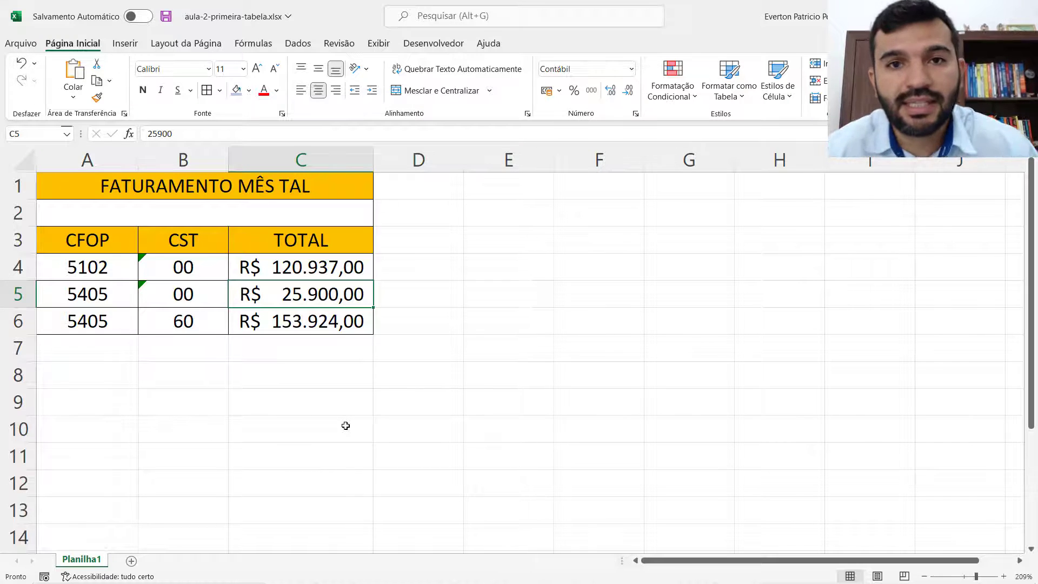
key("Left")
key("Left")
key("Right")
key("Right")
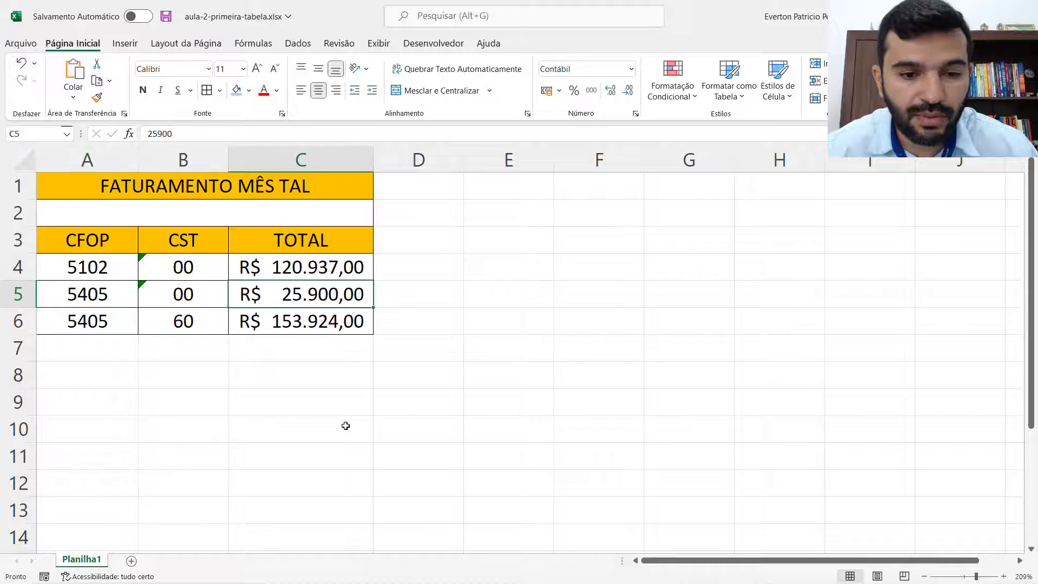
key("Left")
key("Left")
key("Right")
key("Right")
key("Right")
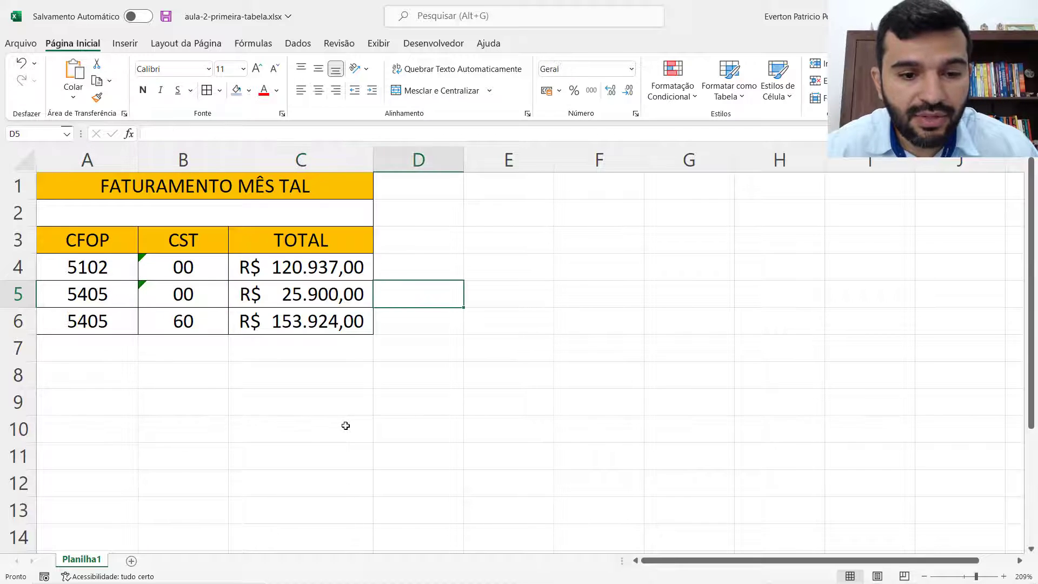
key("Left")
key("Left")
key("Left")
Step: Examine how the CFOP code in row 6 pairs with its CST code and TOTAL value
key("Down")
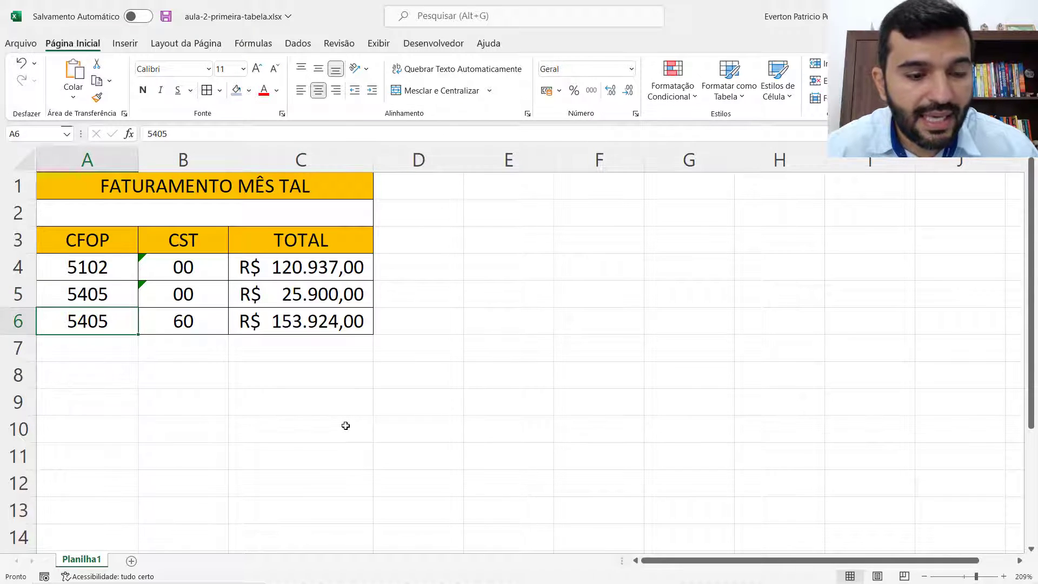
key("Right")
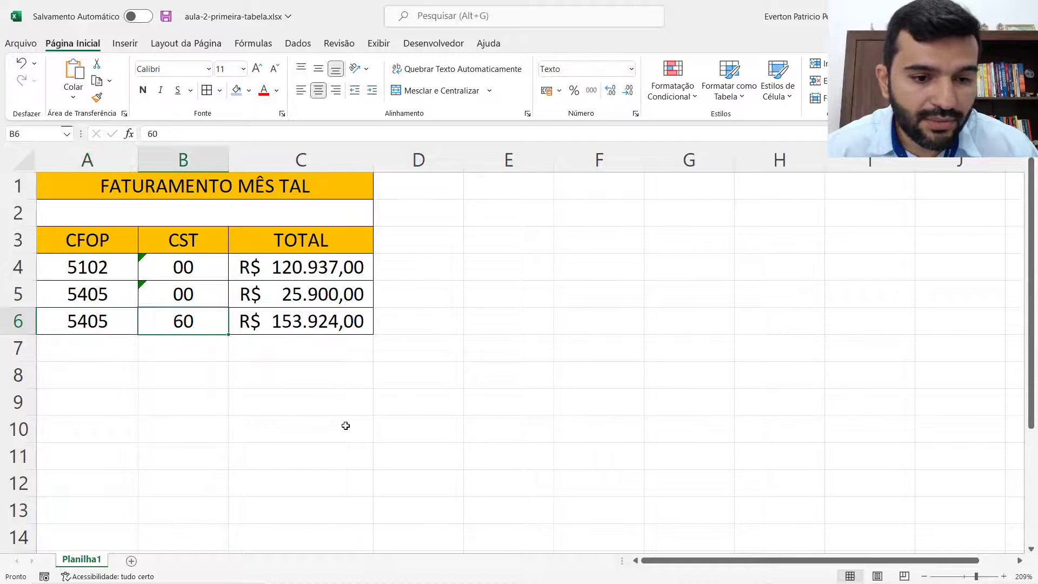
key("Left")
key("Right")
key("Left")
key("Right")
key("Left")
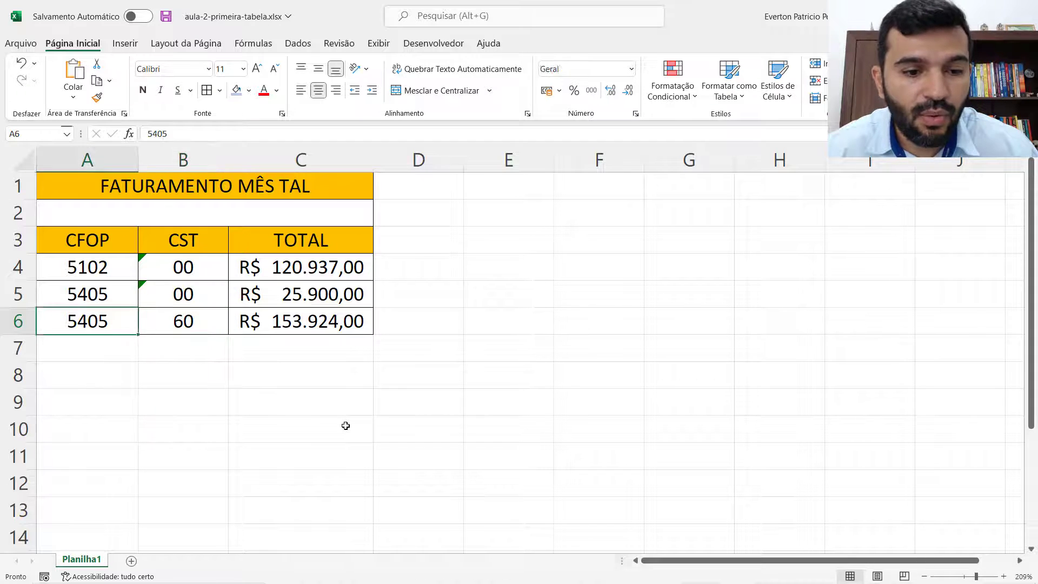
key("Right")
key("Right")
key("Left")
key("Left")
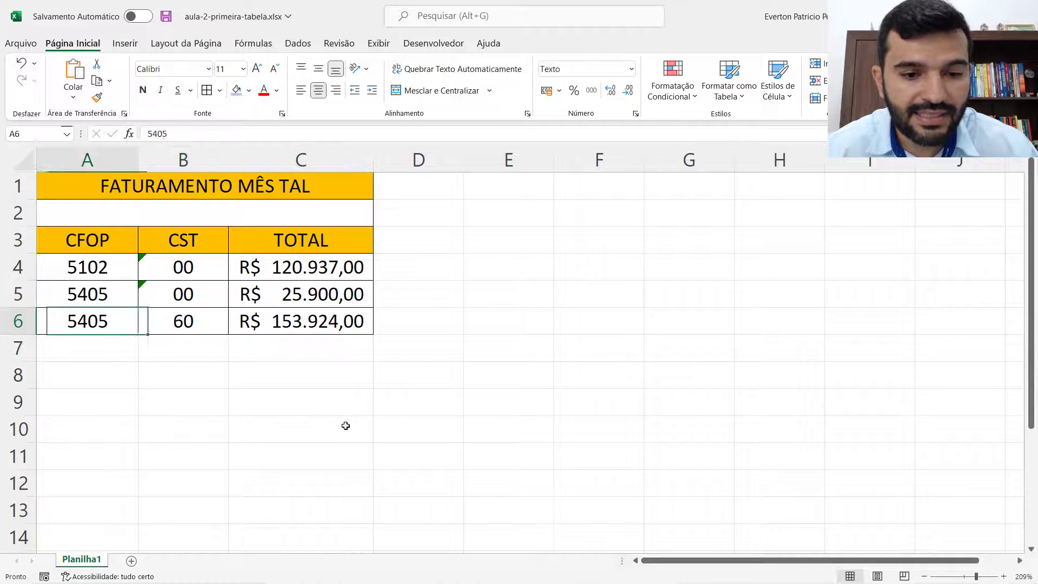
key("Right")
key("Right")
key("Left")
key("Left")
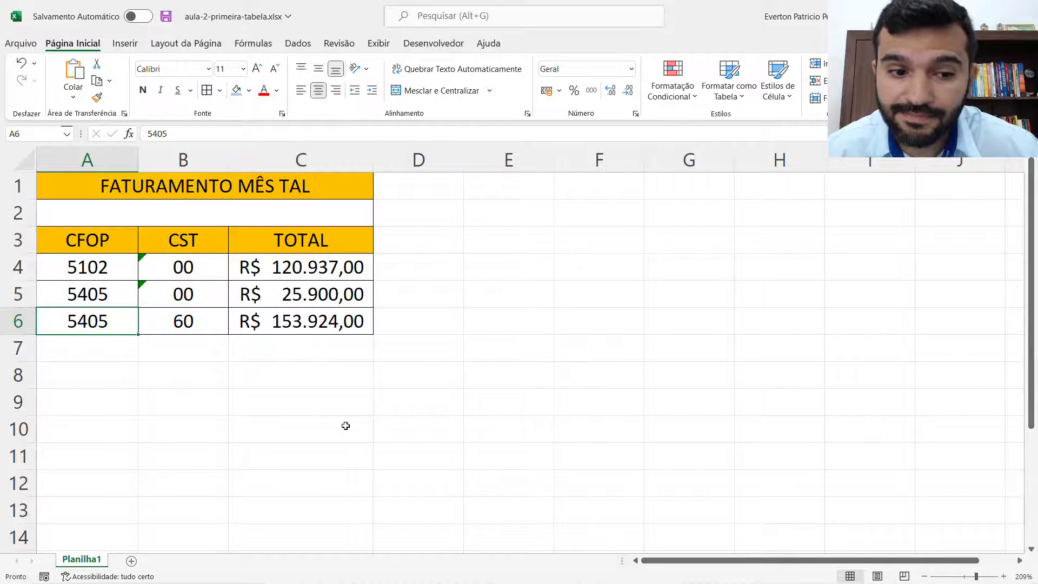
key("Right")
key("Right")
key("Right")
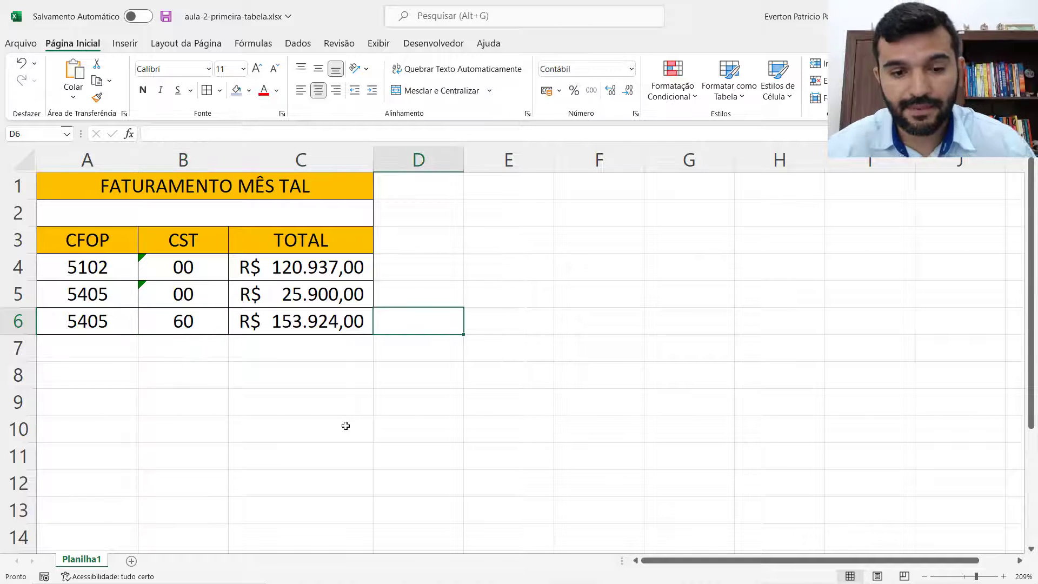
key("Left")
key("Left")
key("Left")
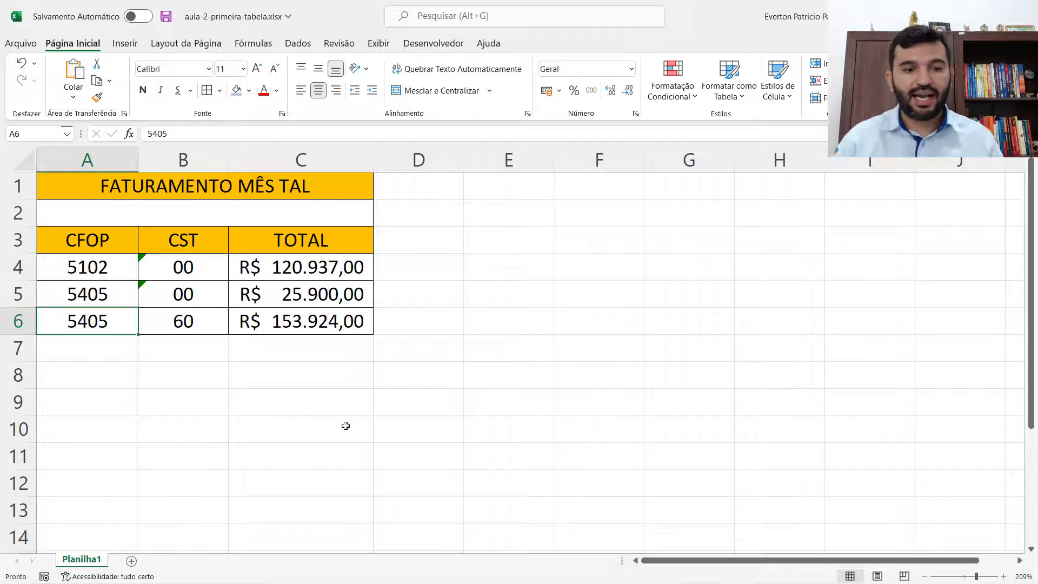
Step: Review each data row as one record by selecting columns A to C in rows 4, 5 and 6 in turn
key("Up")
key("Up")
key("shift+Right")
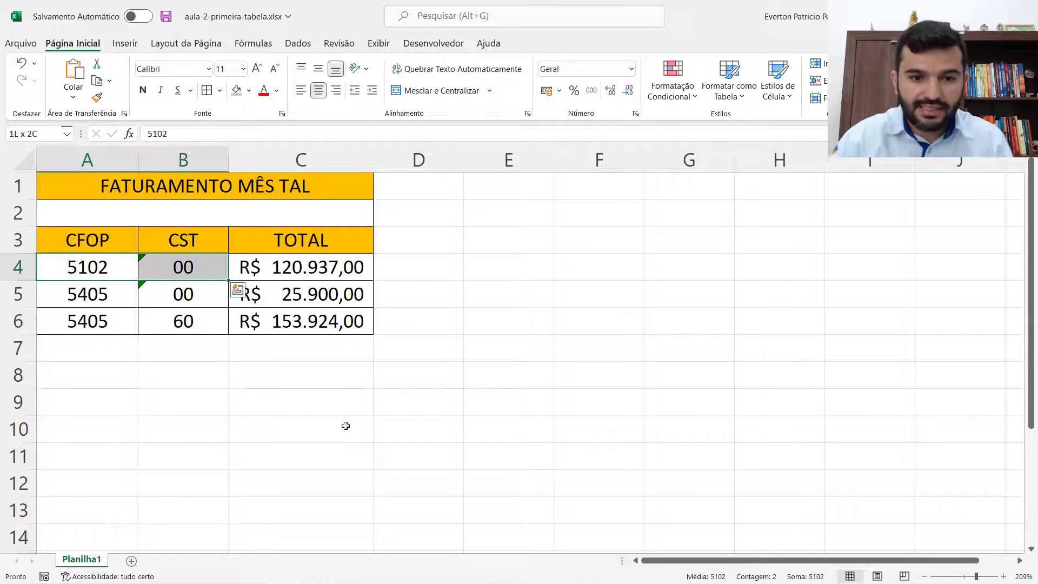
key("shift+Right")
key("Down")
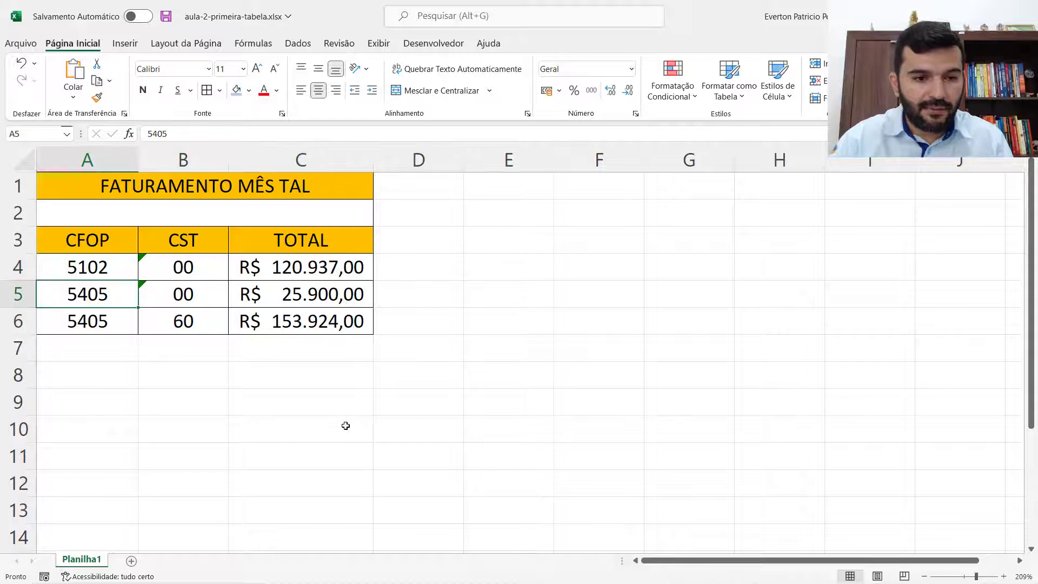
key("shift+Right")
key("shift+Right")
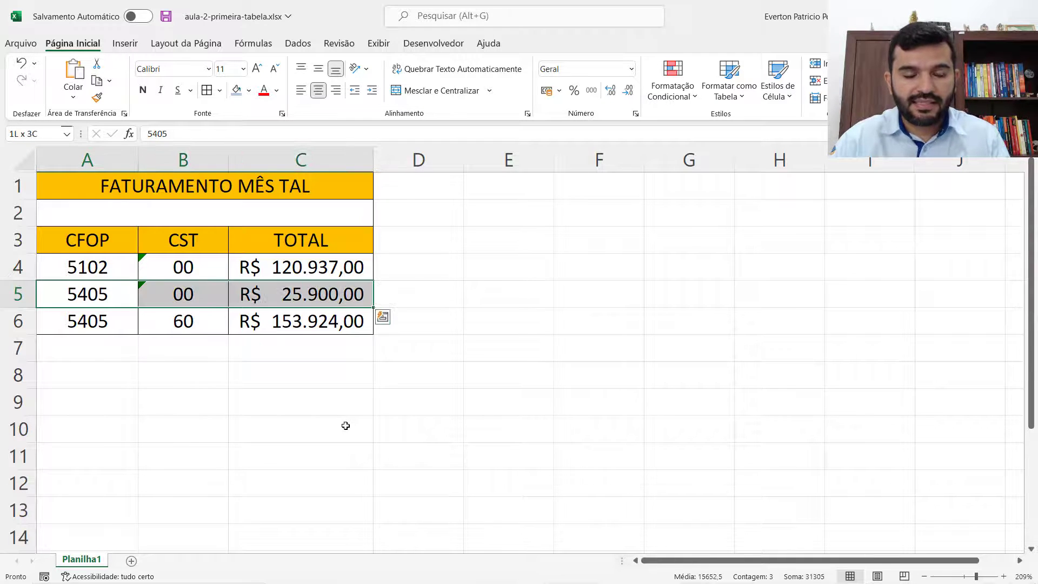
key("shift+Left")
key("shift+Left")
key("Down")
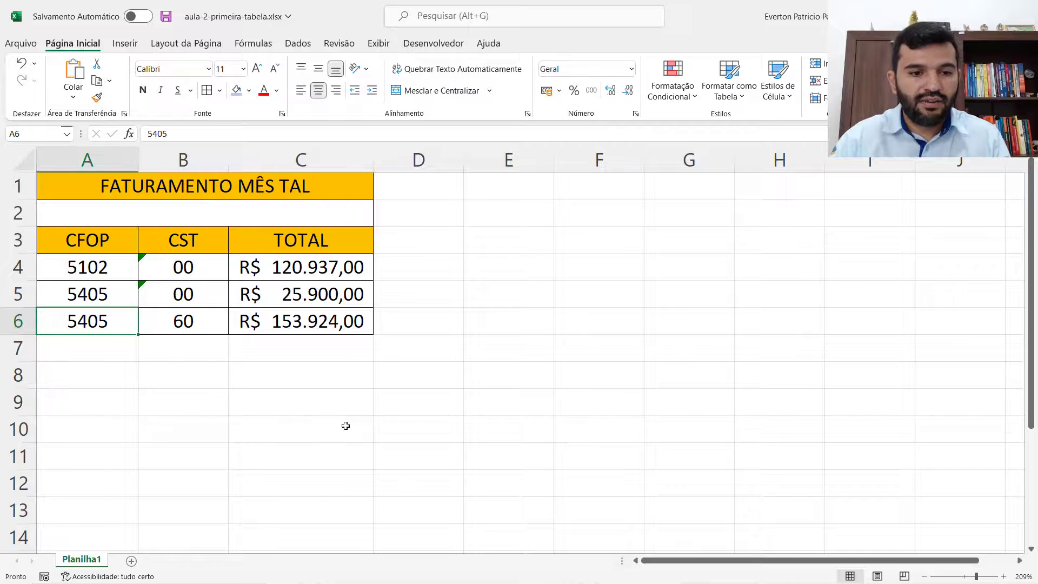
key("shift+Right")
key("shift+Right")
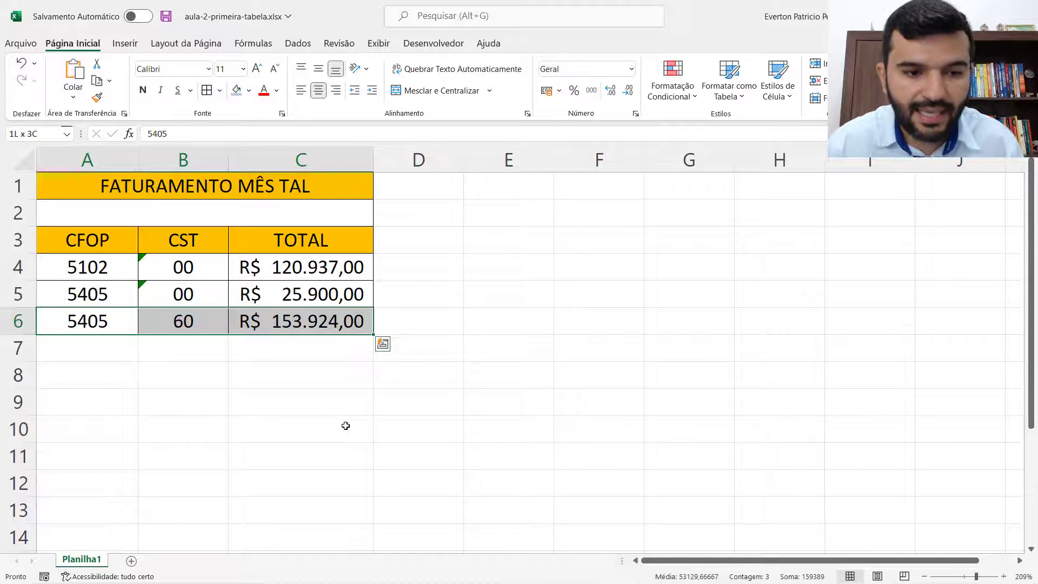
key("Up")
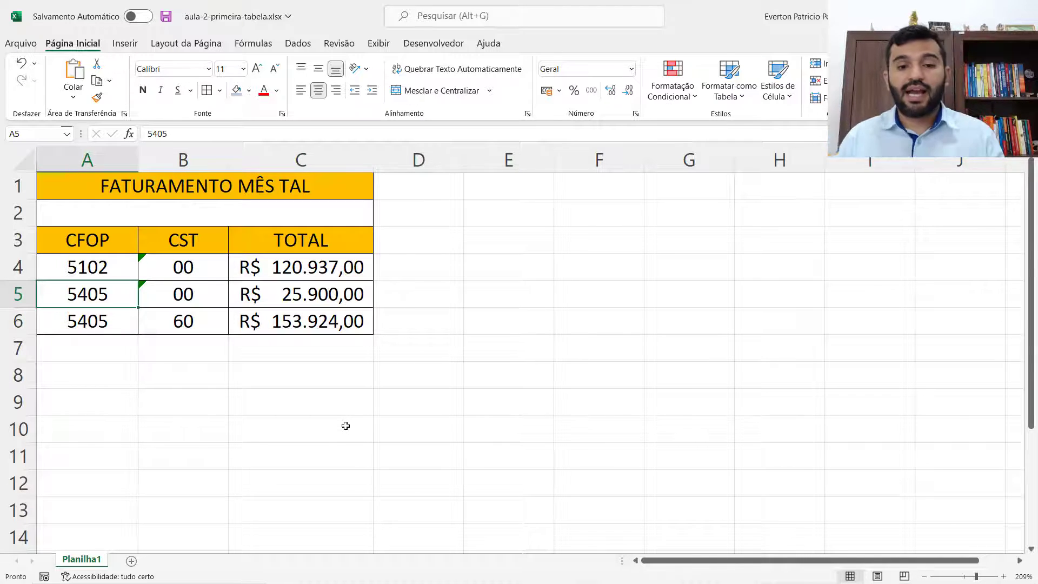
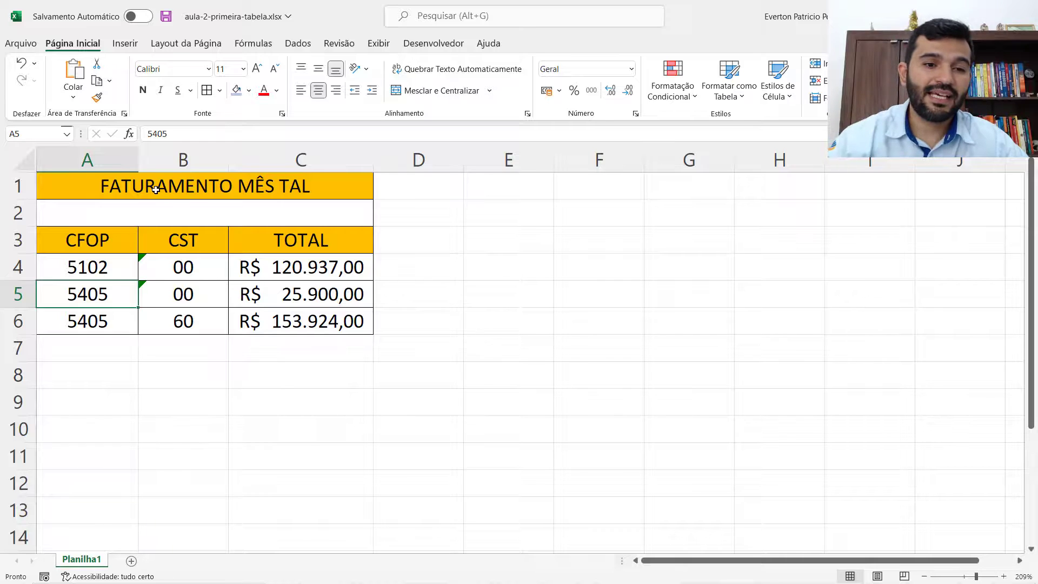
Step: Select the whole table from A1 to C6 to review it, and clear the selection on an empty cell
left_click_drag(156, 190, 274, 322)
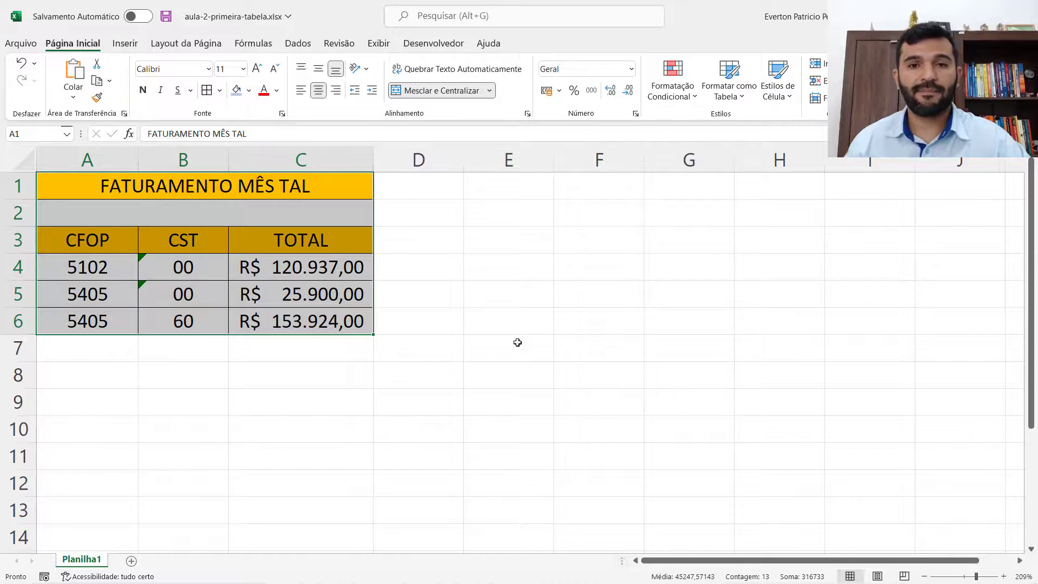
left_click(485, 338)
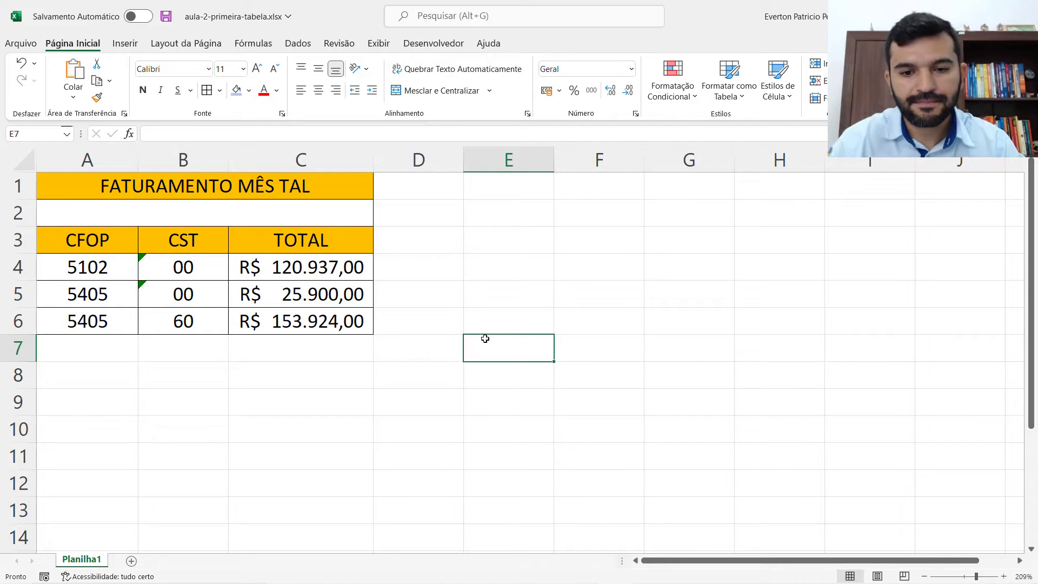
left_click(539, 318)
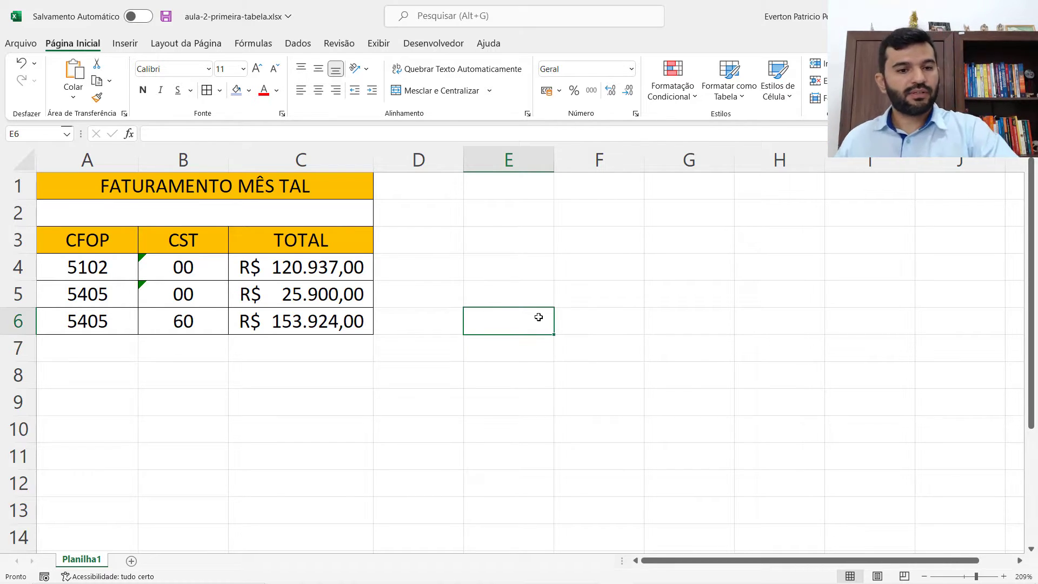